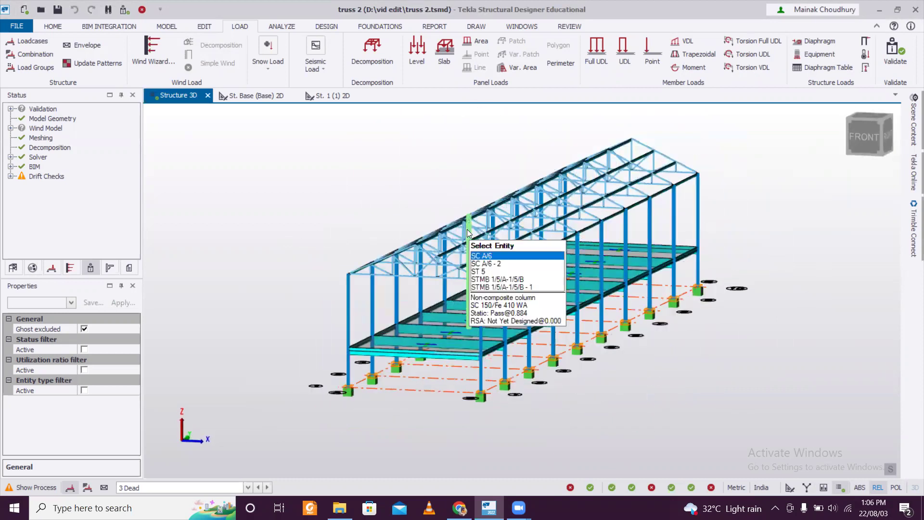
Turn on Roof Panels in Scene Content so the panels show on the orbited shed model
scroll(463, 233, "down", 1)
scroll(750, 273, "up", 1)
right_click_drag(749, 271, 784, 289)
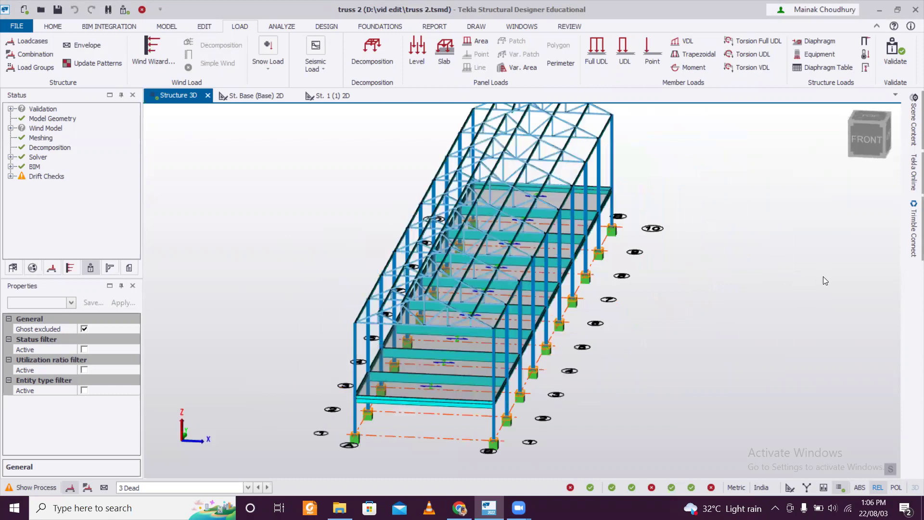
middle_click_drag(823, 276, 646, 280)
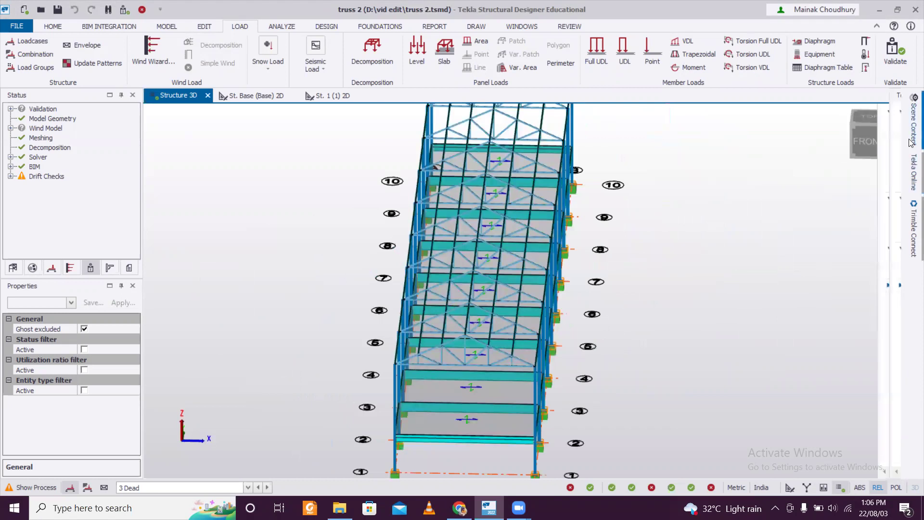
mouse_move(911, 136)
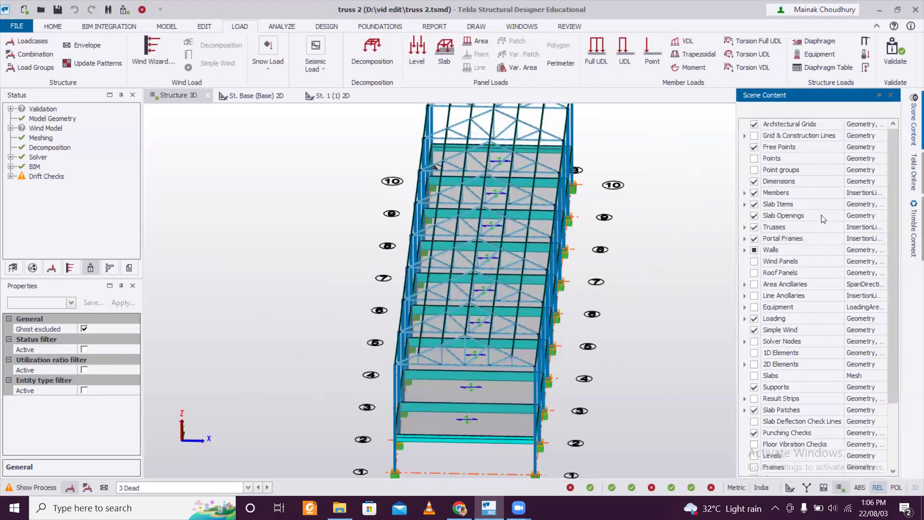
left_click(754, 272)
mouse_move(575, 289)
right_mouse_down()
mouse_move(524, 292)
mouse_move(606, 287)
mouse_move(585, 296)
right_mouse_up()
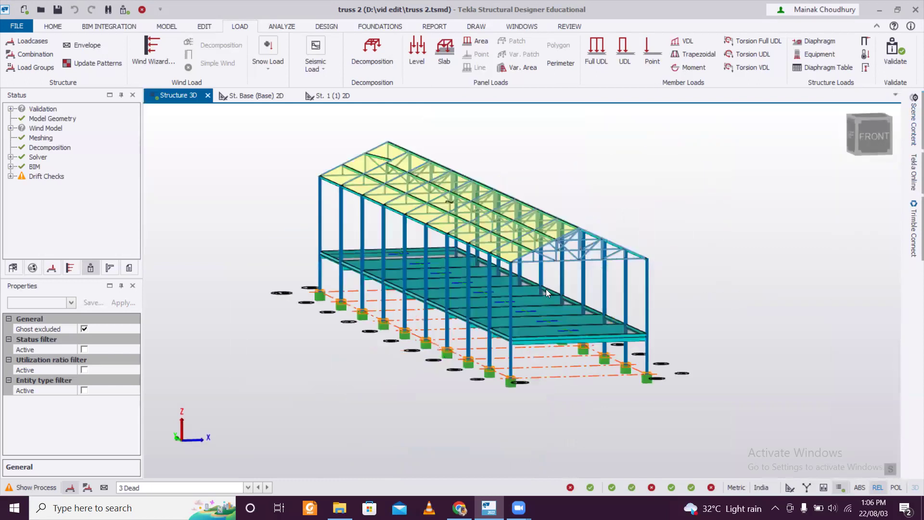
middle_click_drag(546, 288, 640, 296)
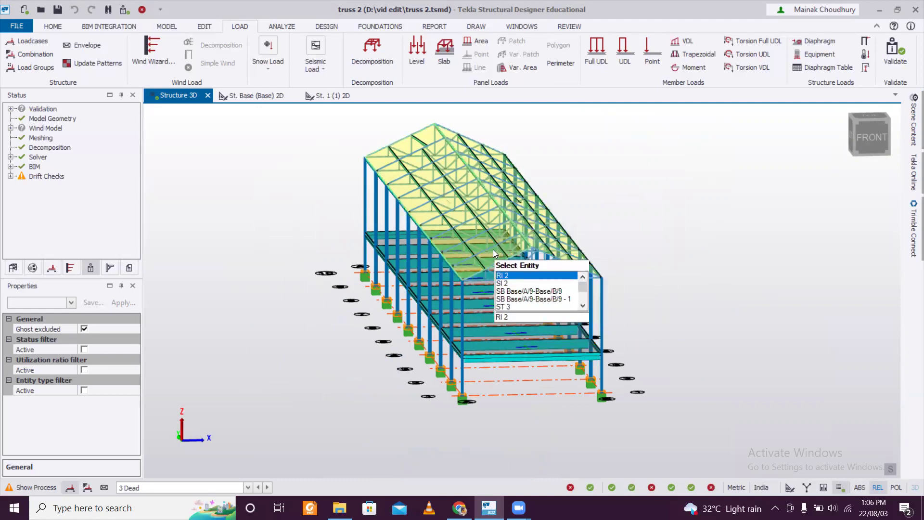
right_click_drag(585, 241, 582, 244)
middle_click_drag(581, 245, 572, 268)
scroll(529, 229, "up", 4)
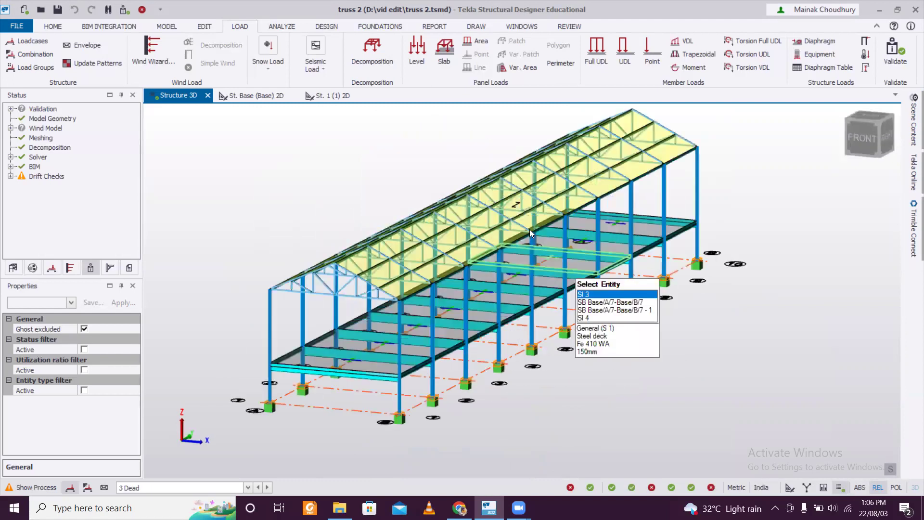
left_click(529, 224)
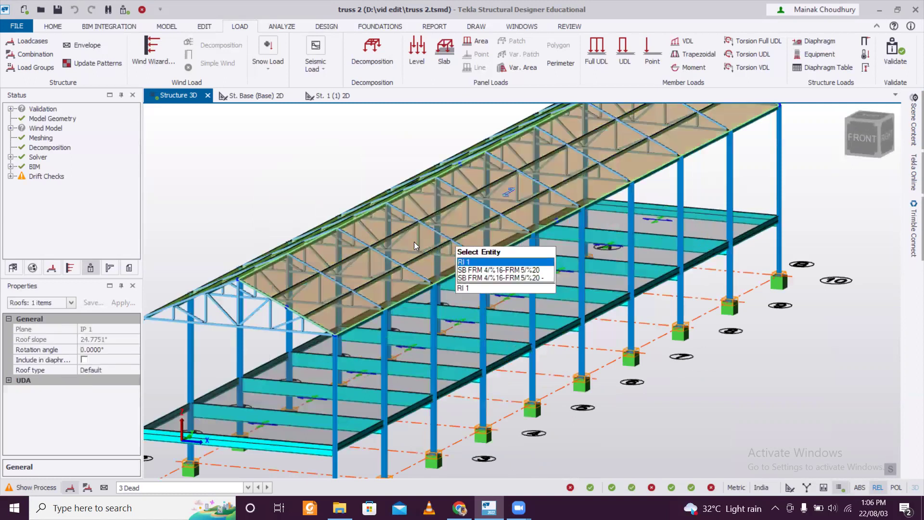
middle_click_drag(449, 293, 547, 281)
left_click(481, 269)
middle_click_drag(685, 275, 636, 278)
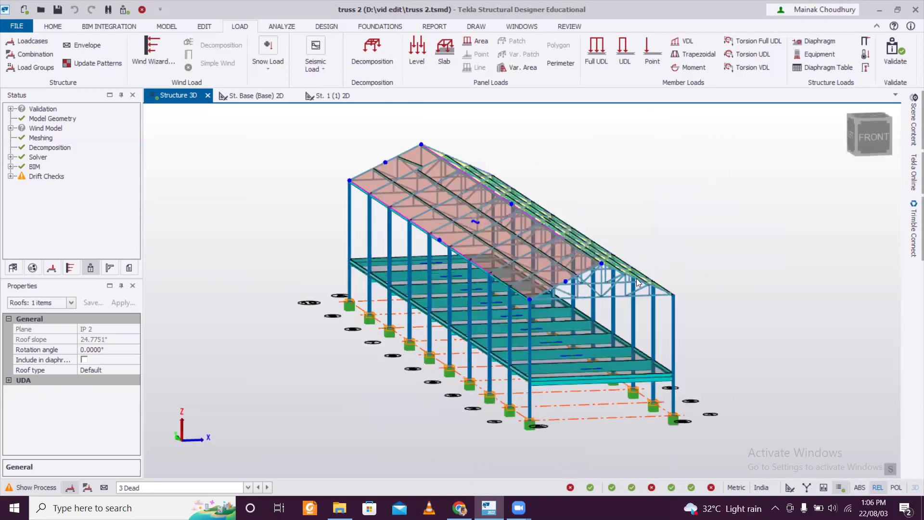
mouse_move(514, 224)
scroll(513, 212, "up", 3)
middle_click_drag(402, 220, 367, 232)
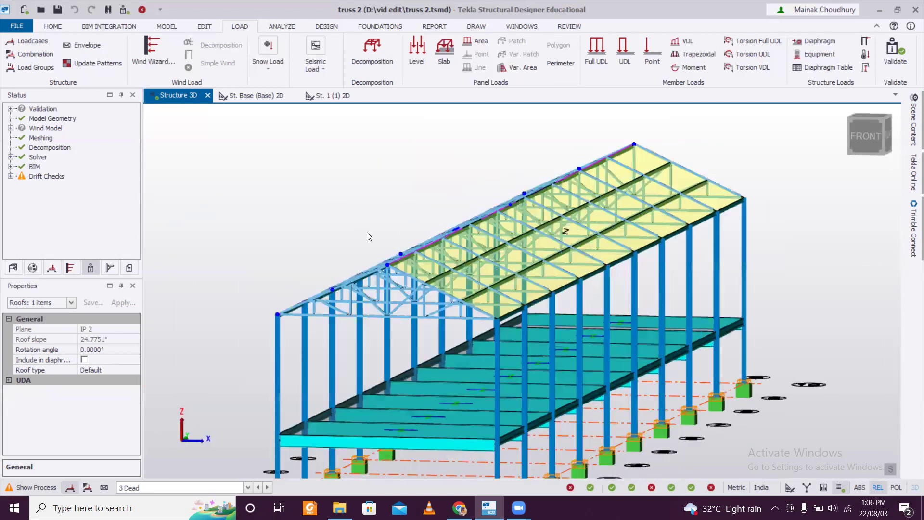
mouse_move(467, 245)
scroll(470, 243, "down", 5)
mouse_move(450, 263)
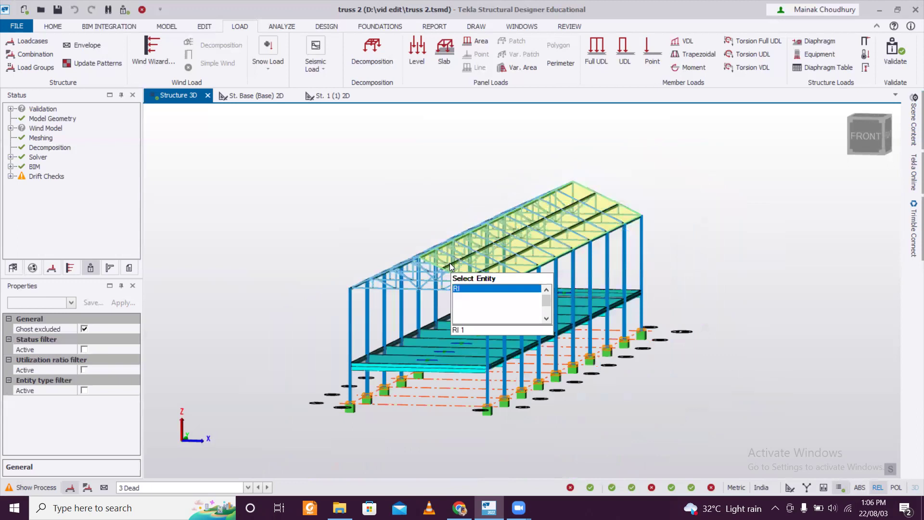
middle_click_drag(481, 359, 498, 224)
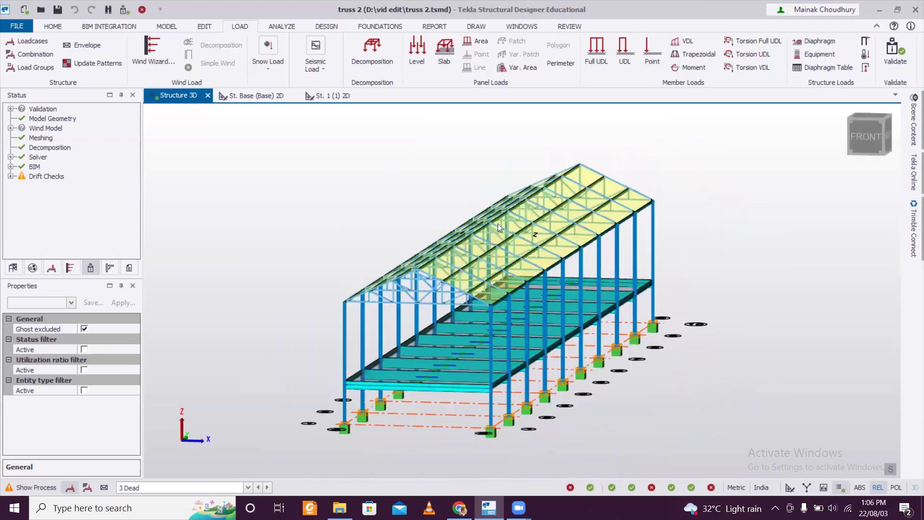
mouse_move(503, 225)
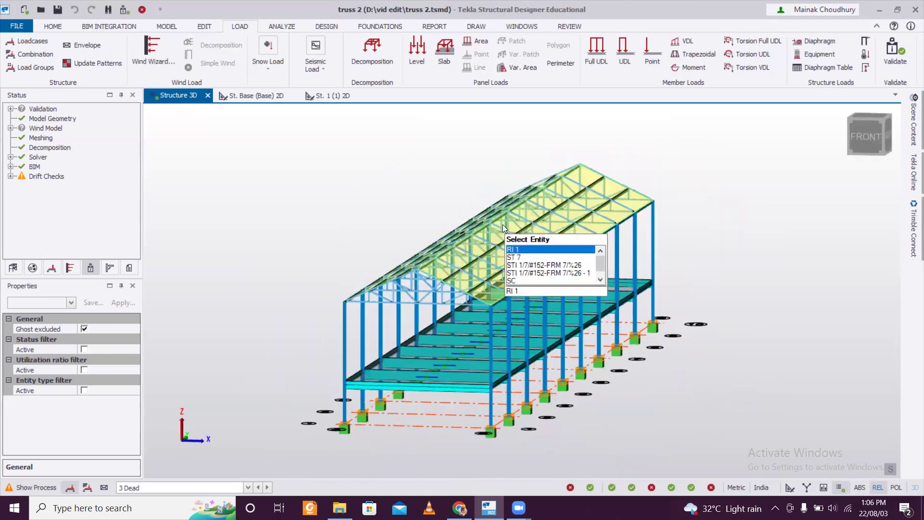
left_click(201, 490)
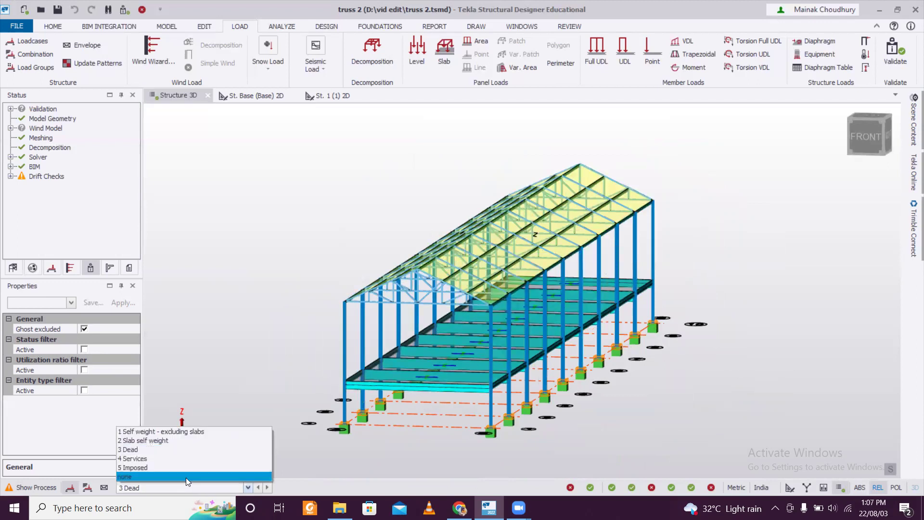
left_click(139, 448)
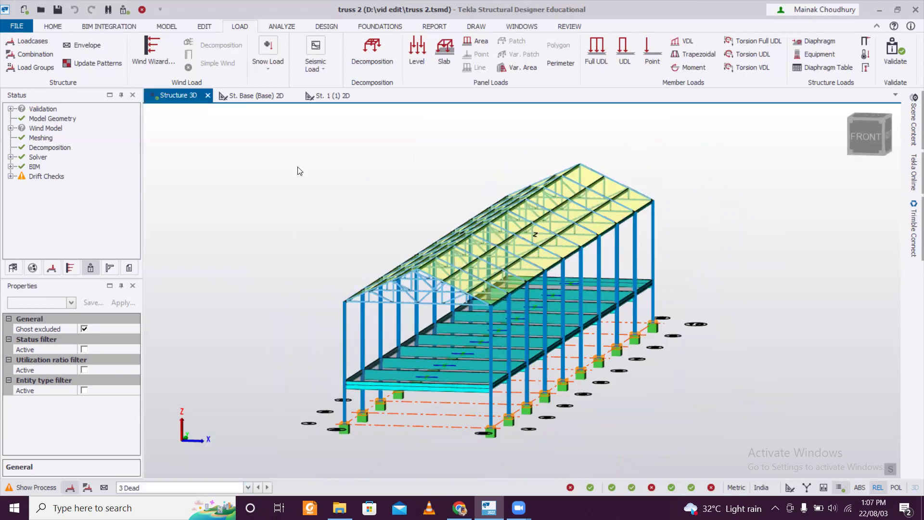
Start an area load under 3 Dead with a load value of 1 kN/m²
double_click(237, 23)
left_click(237, 23)
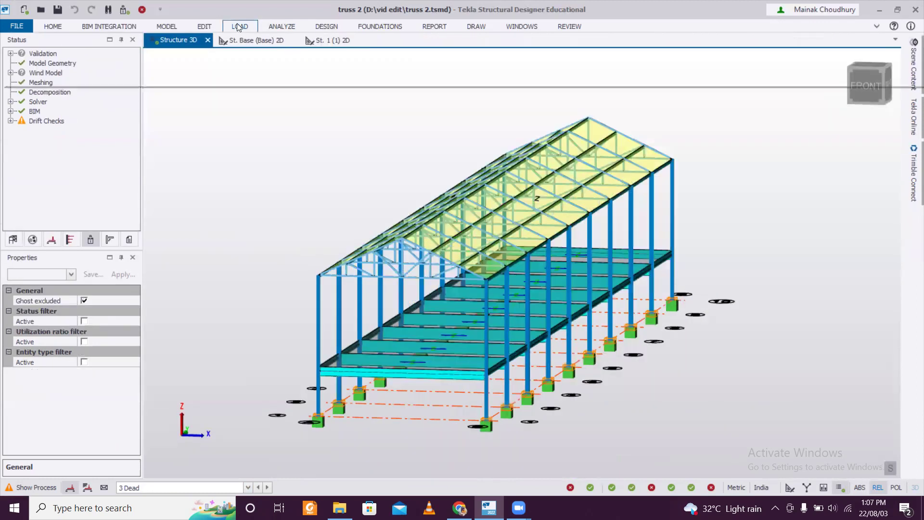
mouse_move(570, 169)
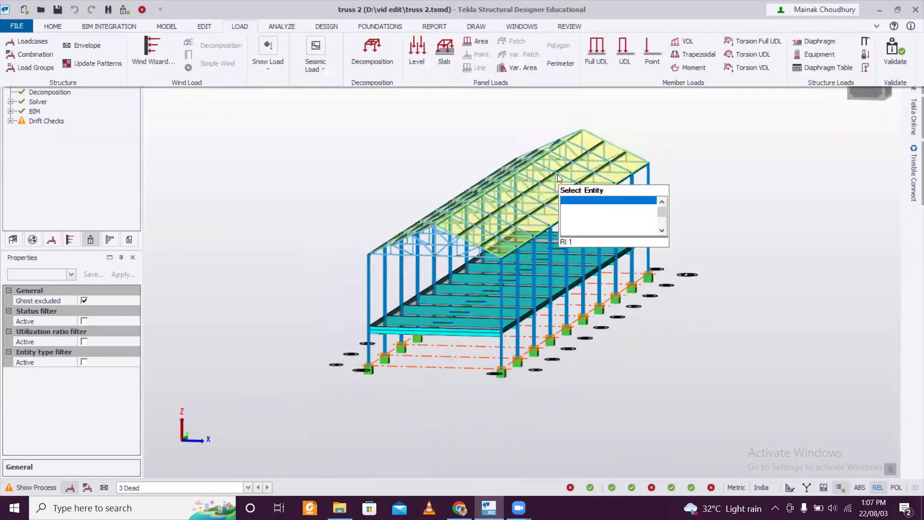
scroll(547, 167, "down", 2)
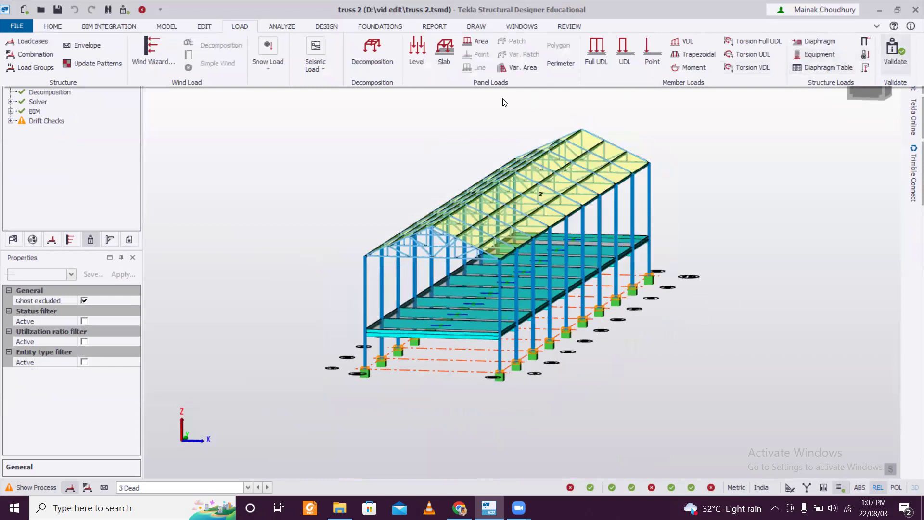
left_click(477, 42)
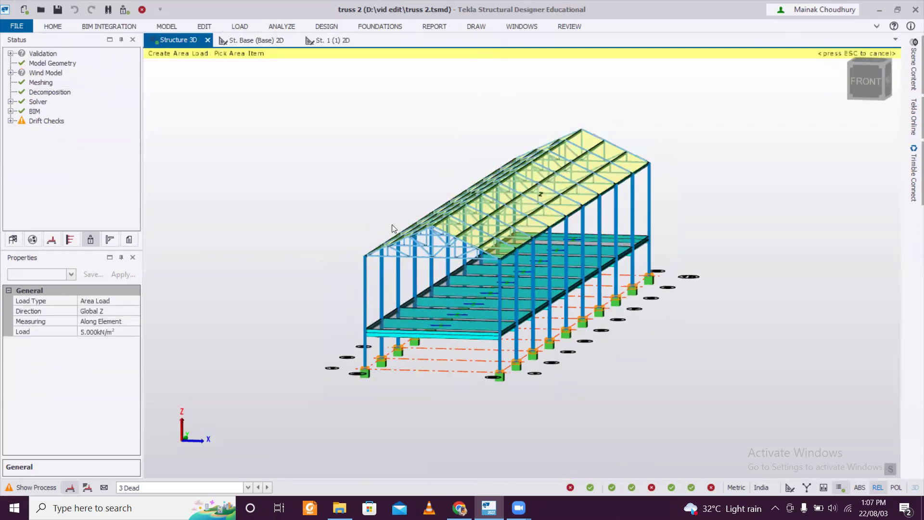
left_click(115, 332)
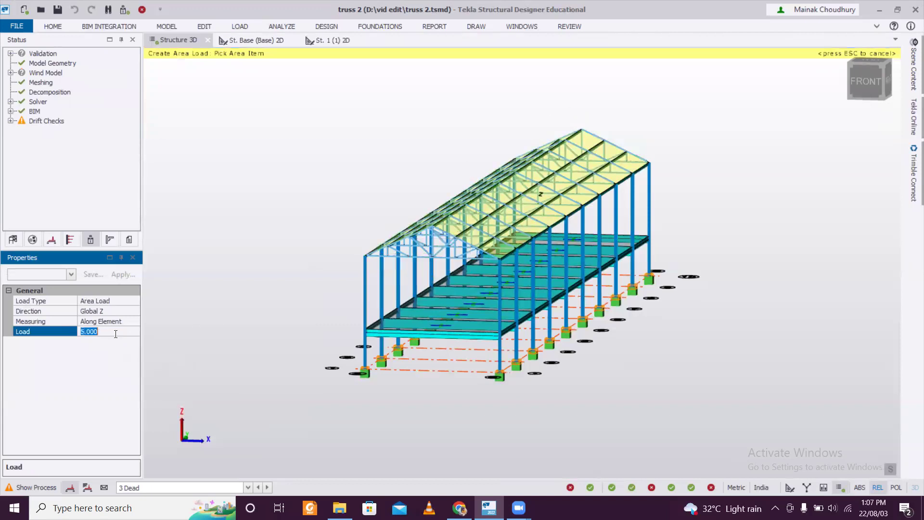
type("1")
Apply the 1 kN/m² load to roof panels RI 2 and RI 1, then make 5 Imposed current
left_click(391, 237)
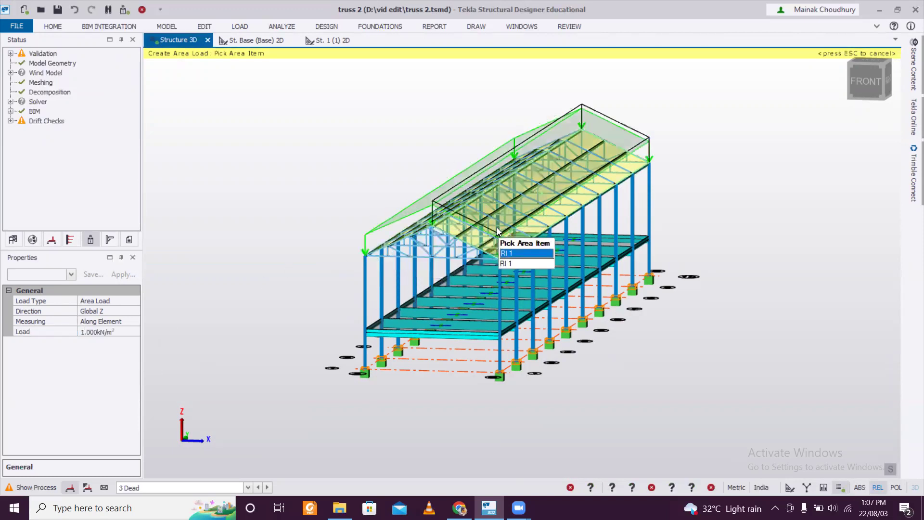
left_click(497, 230)
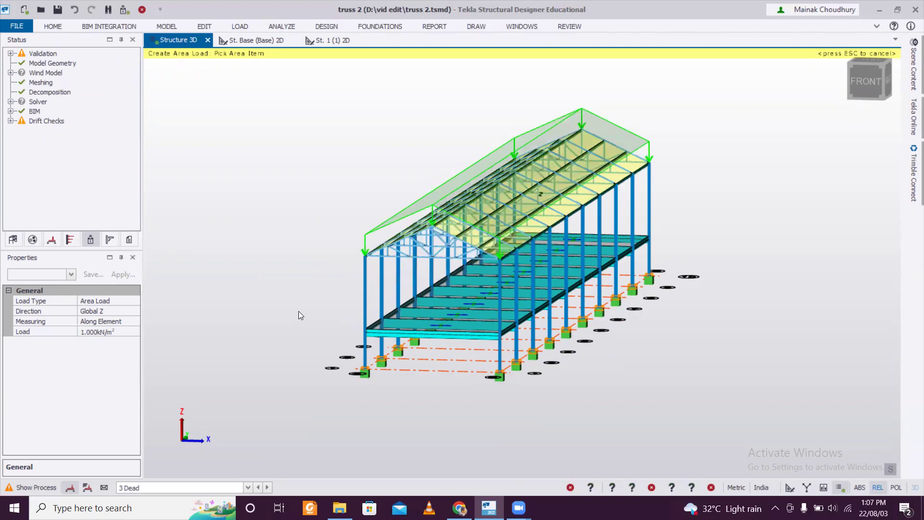
left_click(163, 487)
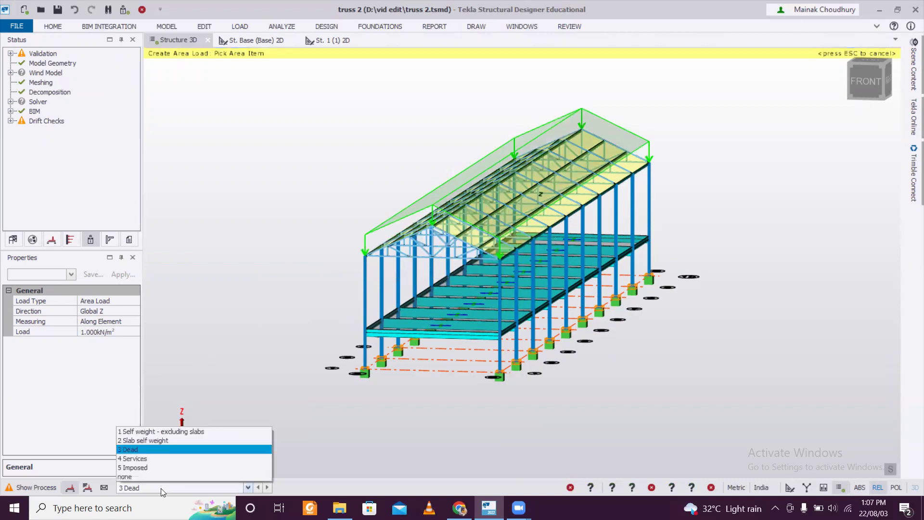
left_click(157, 468)
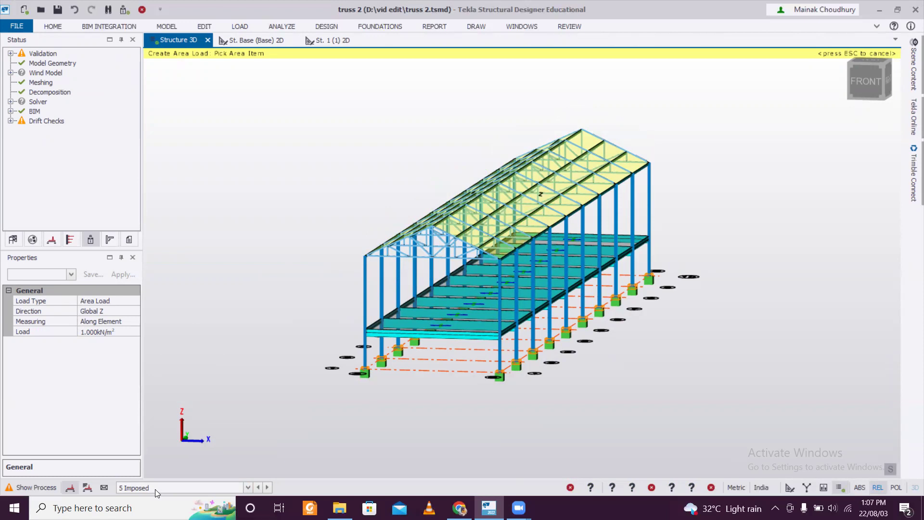
Pin the LOAD ribbon so it stays expanded, checking MODEL and HOME before returning to LOAD
left_click(238, 25)
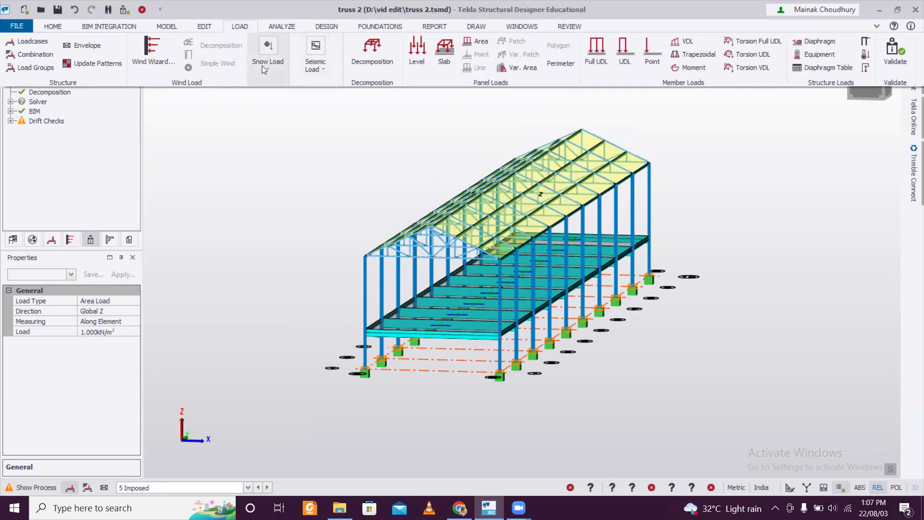
left_click(875, 26)
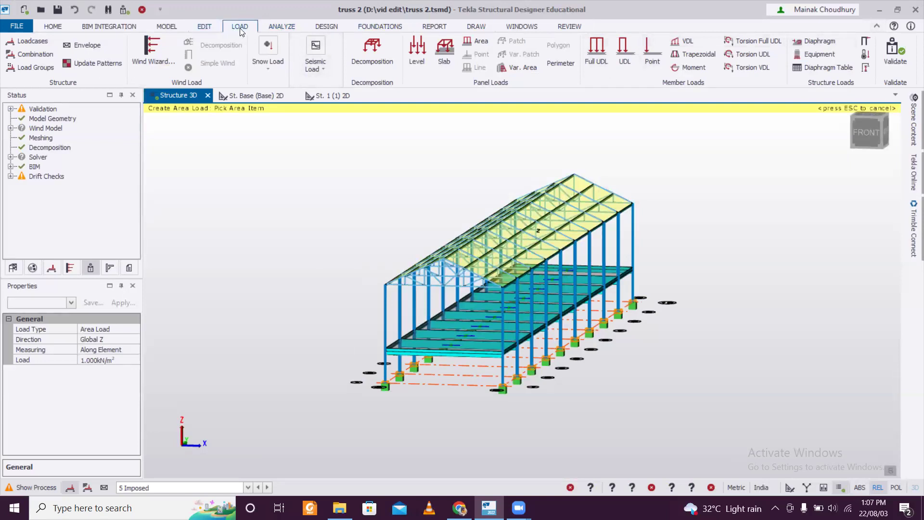
left_click(168, 28)
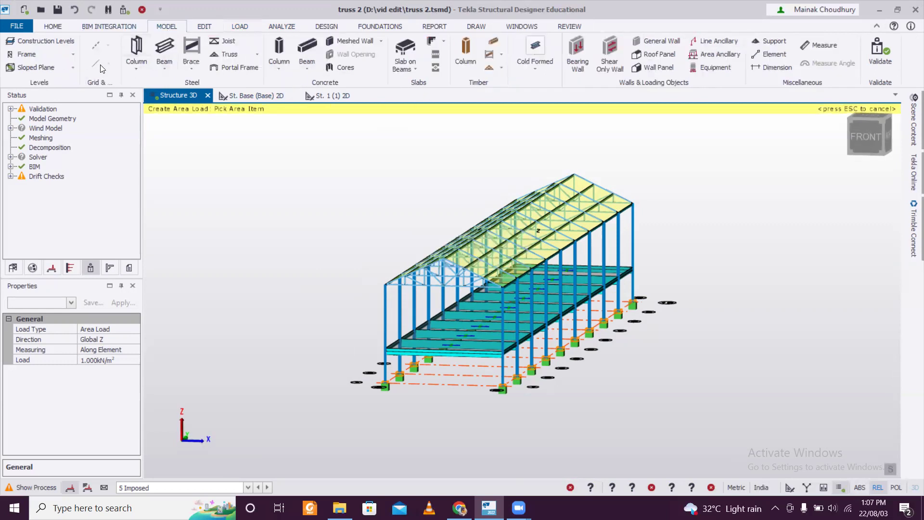
left_click(53, 27)
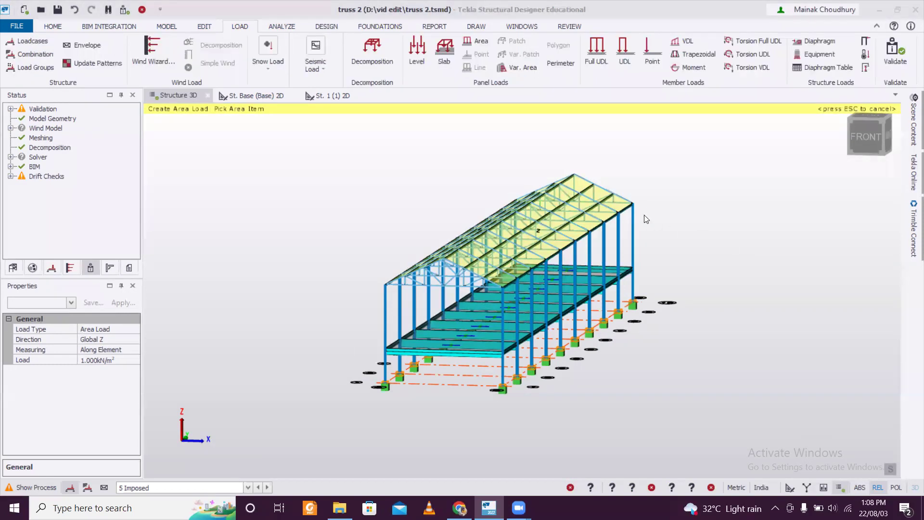
left_click(240, 26)
In Loadcases, add a trial loadcase below Imposed, then delete it
left_click(35, 42)
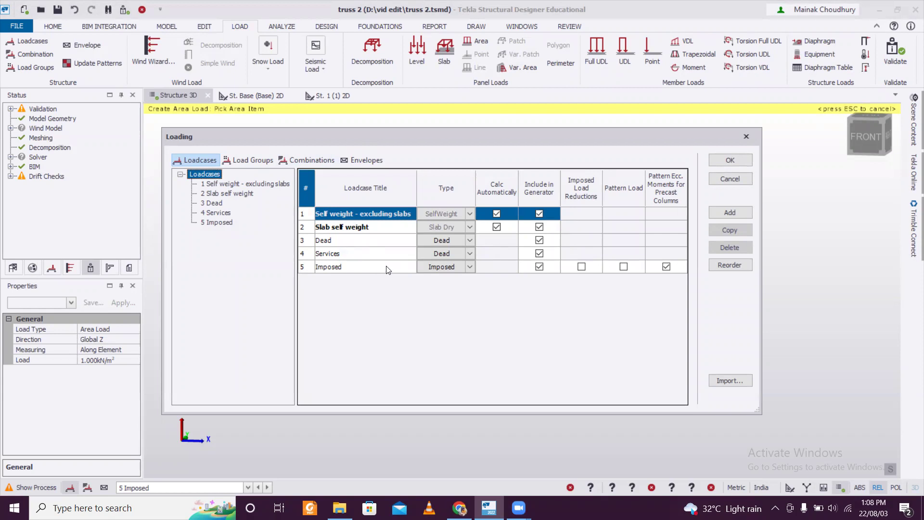
left_click(404, 267)
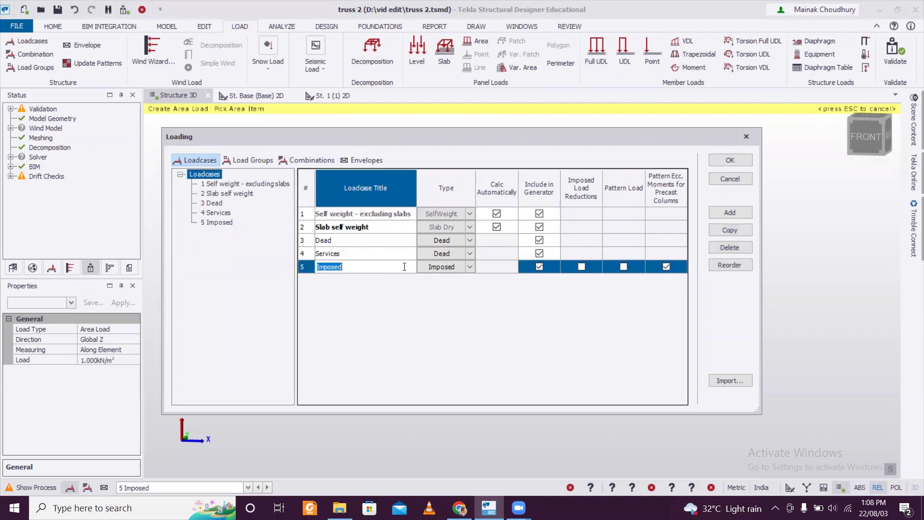
left_click(730, 212)
left_click(380, 278)
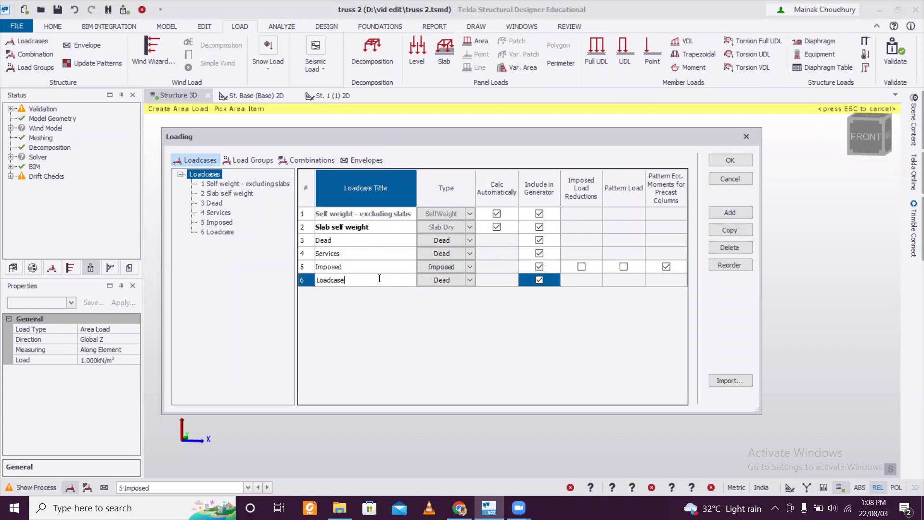
double_click(333, 277)
type("IM")
key("BackSpace")
left_click(506, 281)
left_click(730, 244)
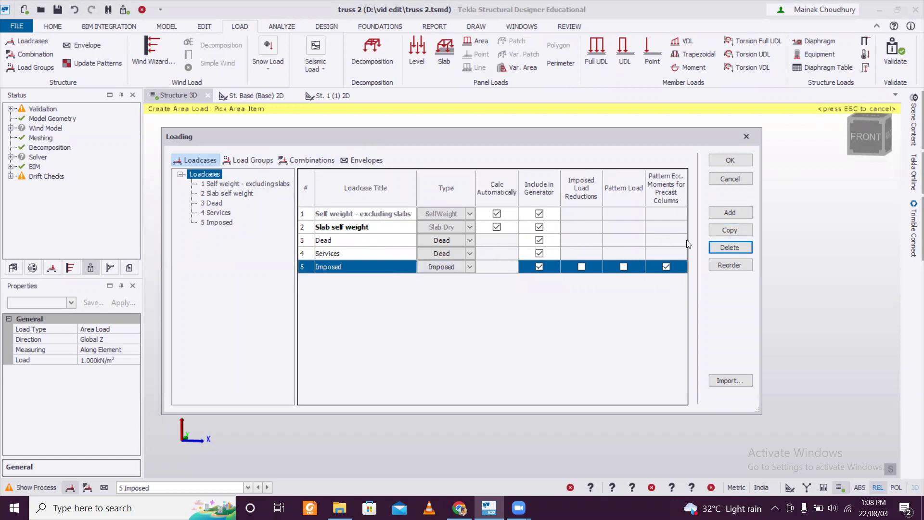
Duplicate 5 Imposed as 'Roof Imposed' with type Roof Imposed and accept the changes
left_click(728, 231)
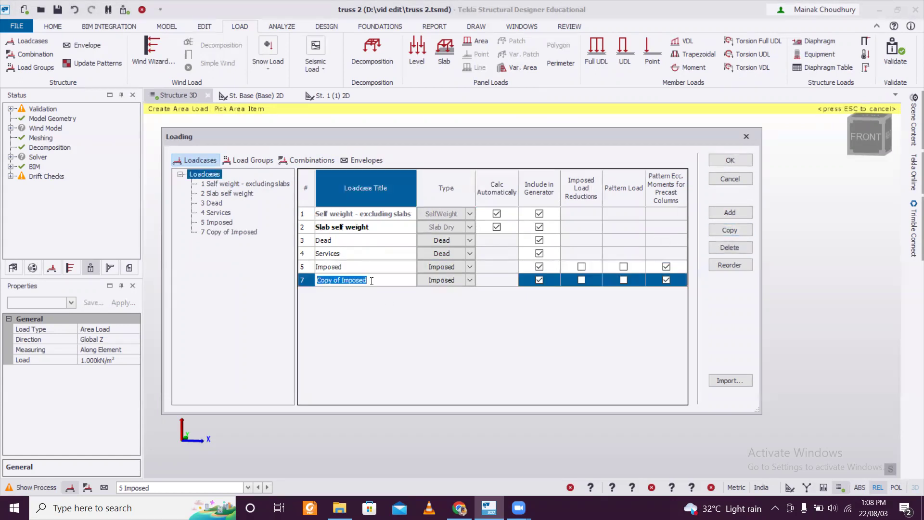
left_click(341, 280)
key("BackSpace")
key("BackSpace")
key("BackSpace")
key("BackSpace")
key("BackSpace")
key("BackSpace")
key("BackSpace")
key("BackSpace")
type("R")
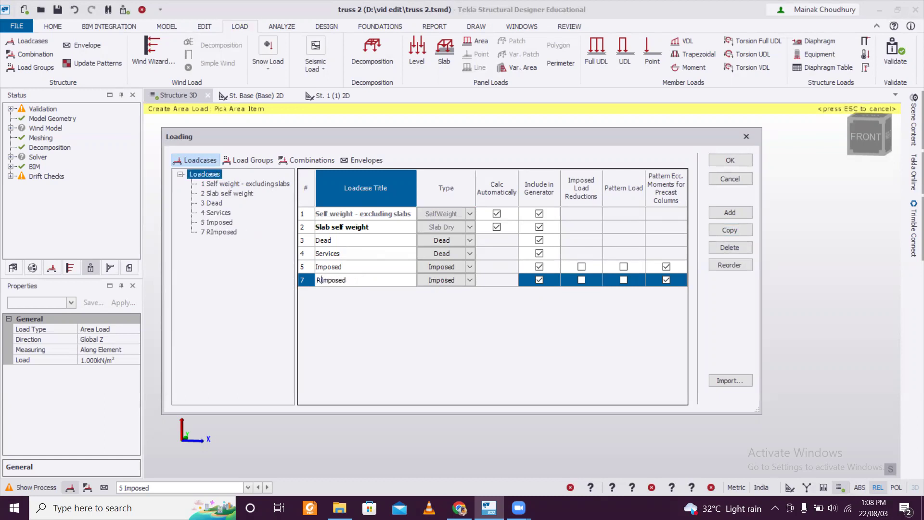
type("oof")
left_click(452, 282)
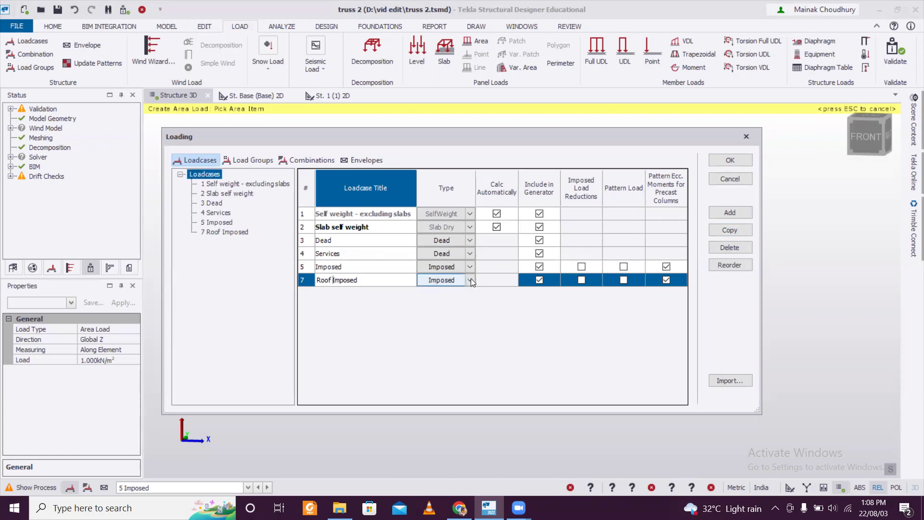
left_click(470, 280)
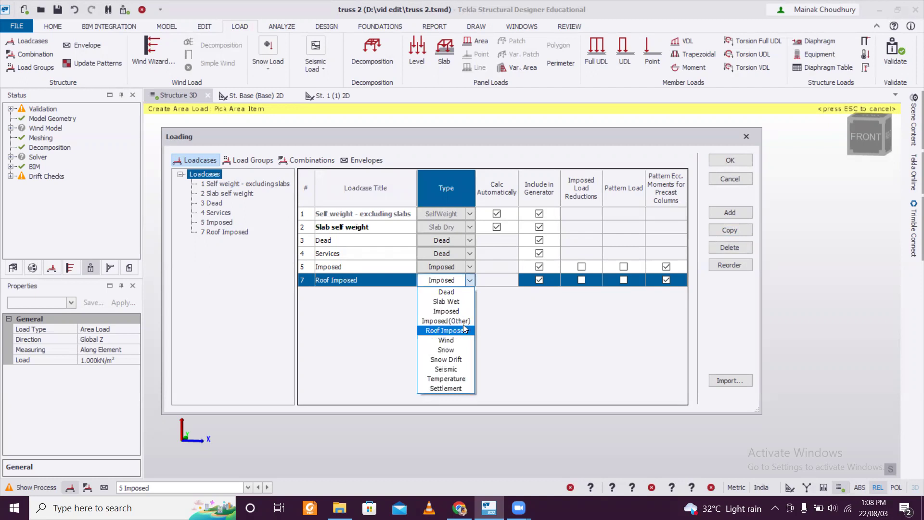
left_click(463, 329)
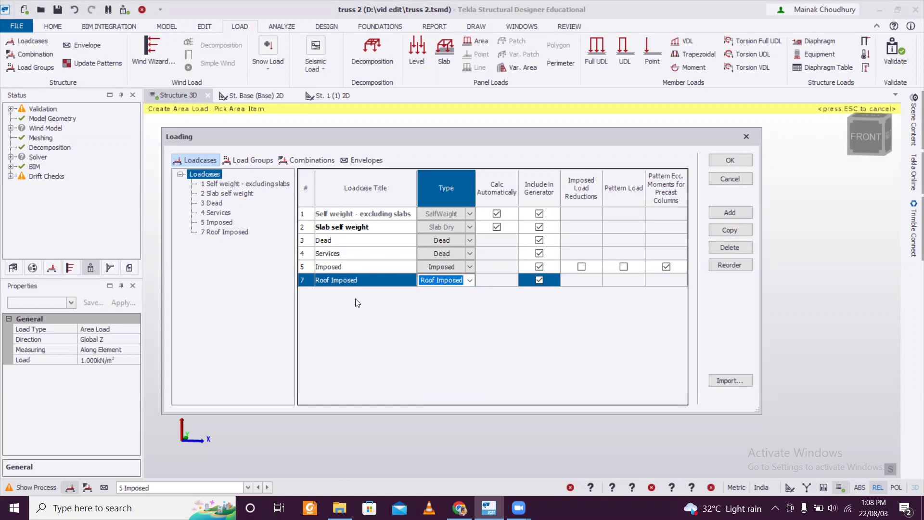
left_click(738, 160)
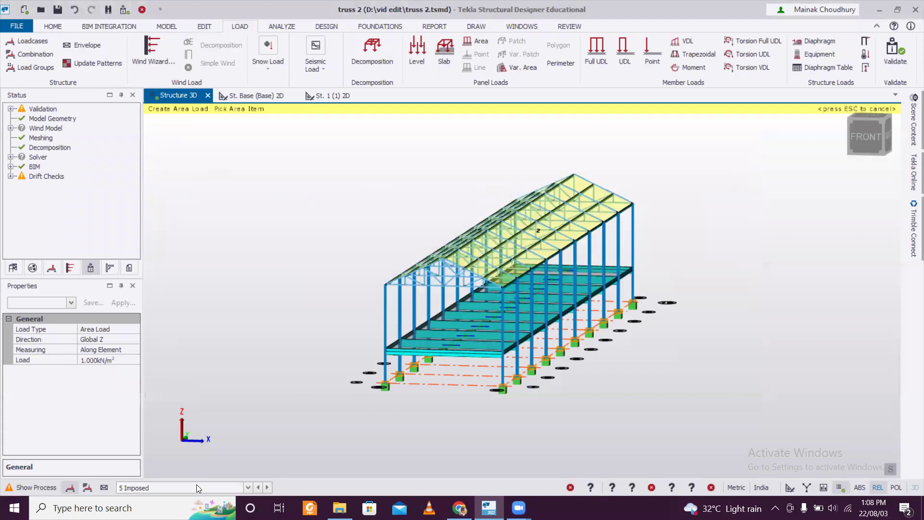
left_click(185, 488)
Make 7 Roof Imposed current and place a projected 1 kN/m² area load on the roof slopes
left_click(154, 467)
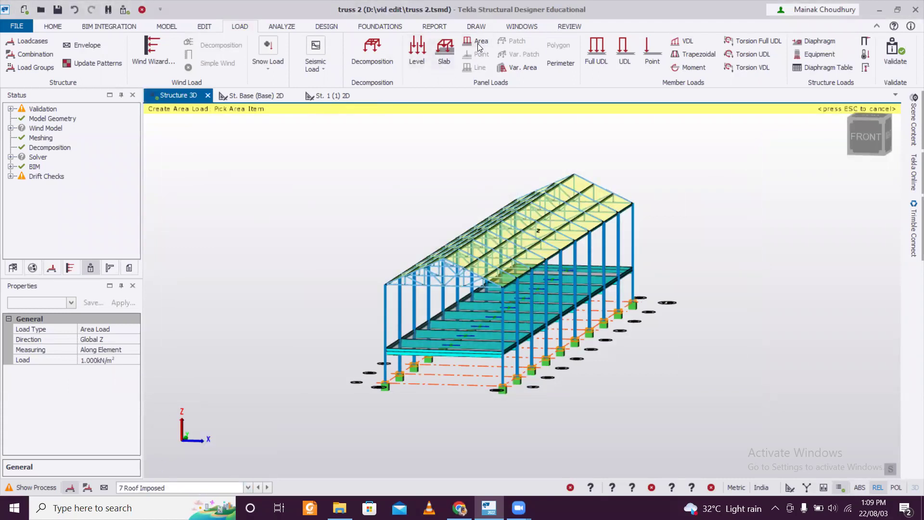
left_click(130, 350)
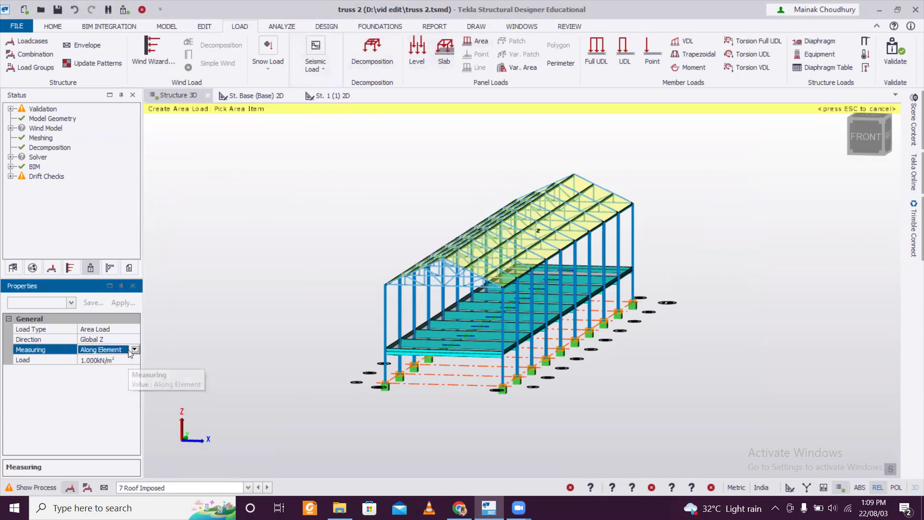
left_click(133, 349)
left_click(125, 370)
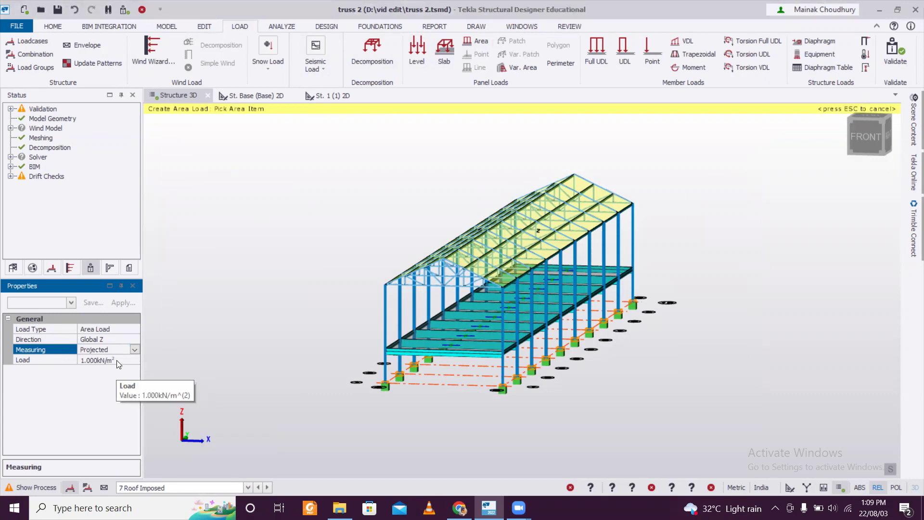
mouse_move(500, 250)
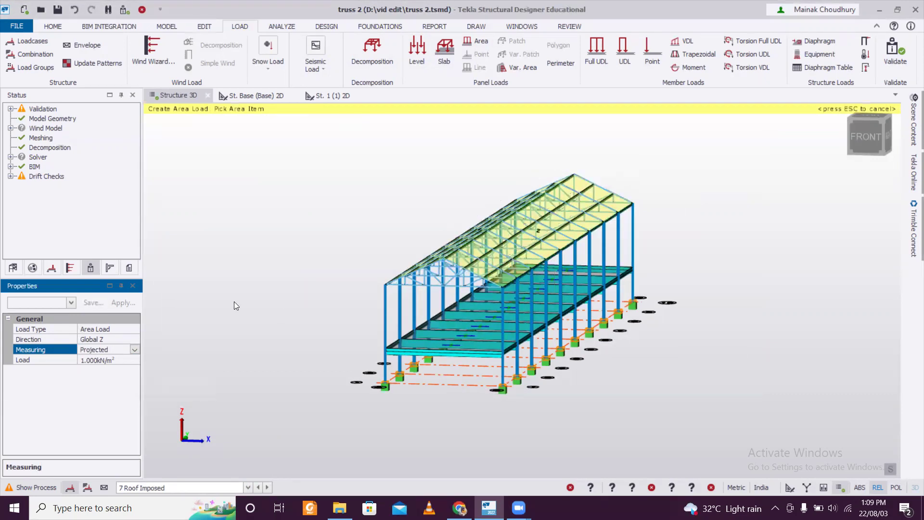
middle_click_drag(234, 301, 458, 285)
left_click(486, 272)
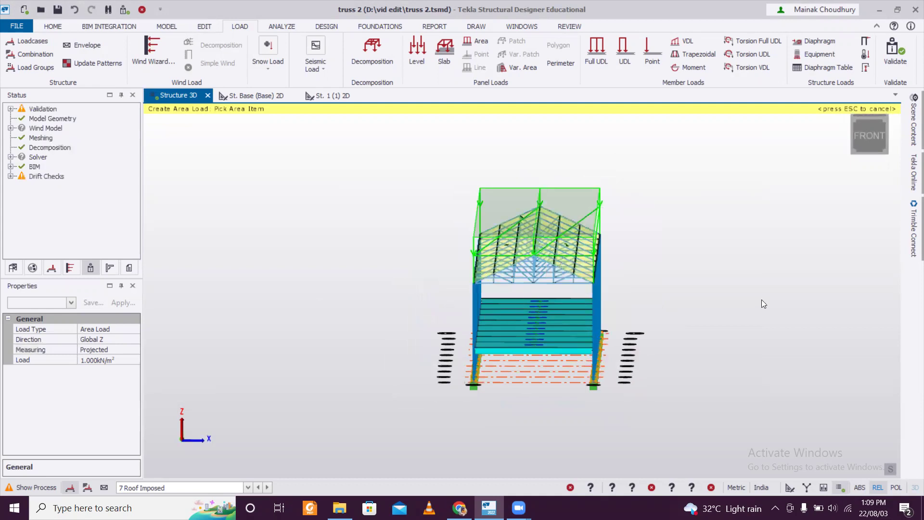
middle_click_drag(761, 300, 725, 309)
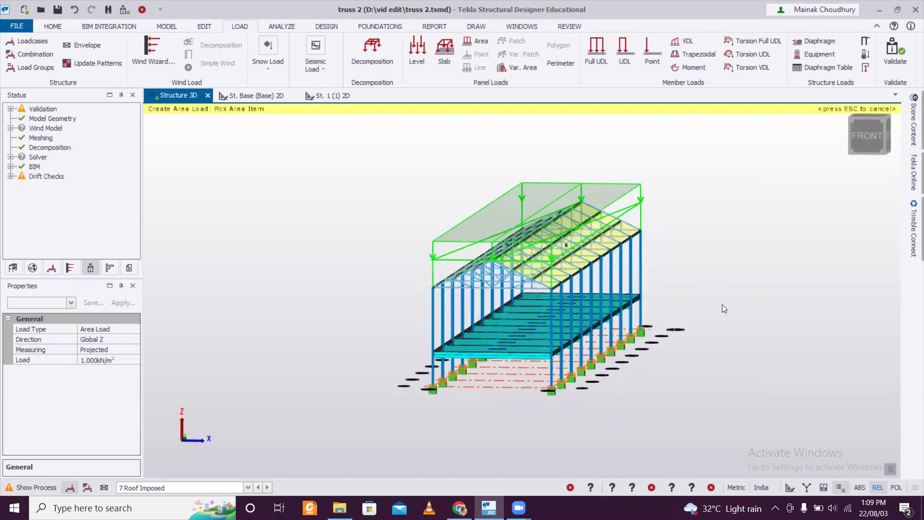
Inspect the roof loads from several angles, then switch back to 5 Imposed
left_click(156, 490)
left_click(159, 466)
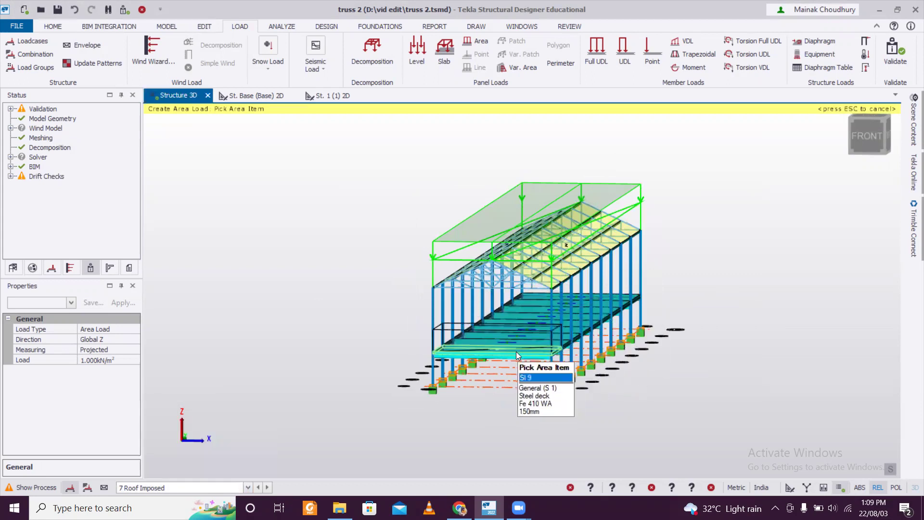
mouse_move(617, 368)
right_mouse_down()
mouse_move(604, 359)
mouse_move(546, 378)
mouse_move(671, 367)
mouse_move(611, 380)
right_mouse_up()
middle_click_drag(587, 376, 588, 318)
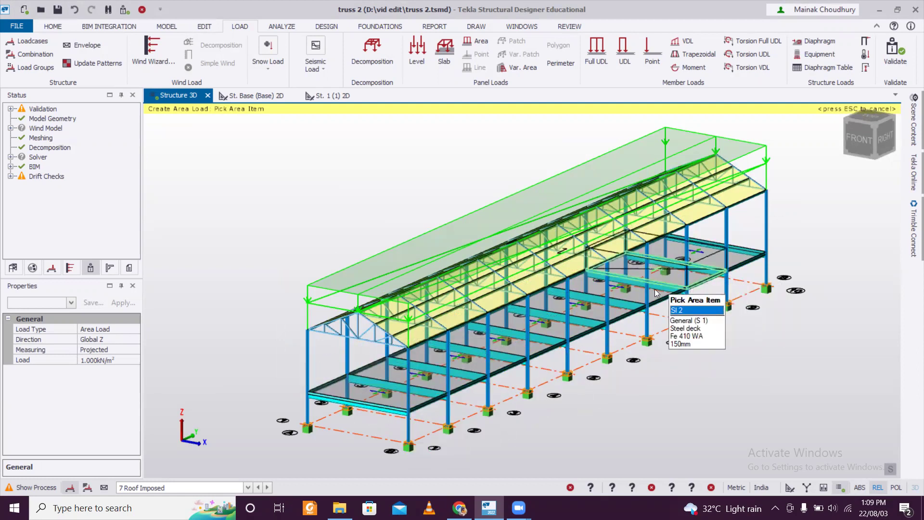
middle_click_drag(566, 382, 522, 350, "shift")
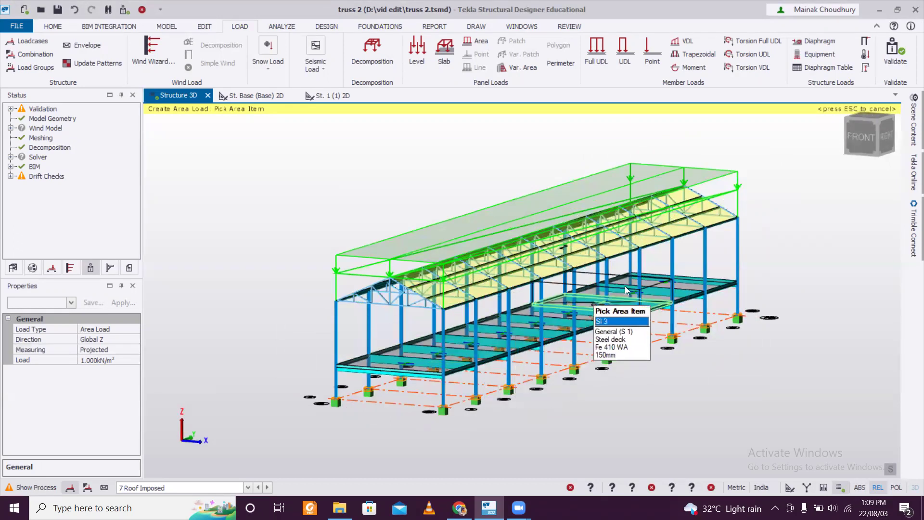
left_click(159, 487)
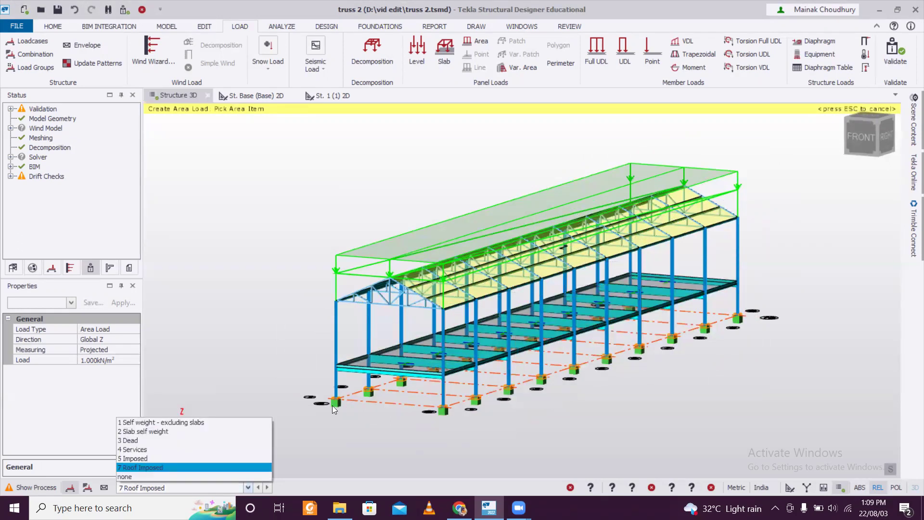
left_click(150, 458)
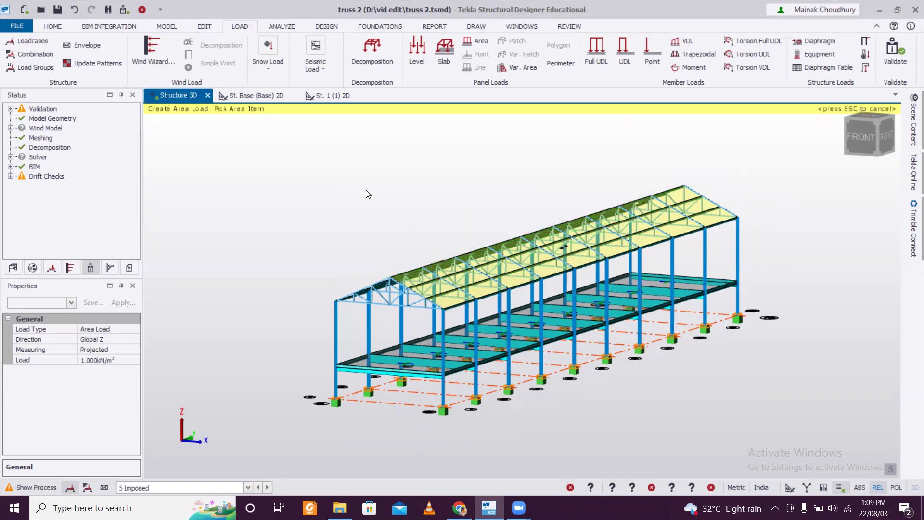
Place a 2 kN/m² level load on the floor slab under the current loadcase
left_click(421, 53)
left_click(128, 361)
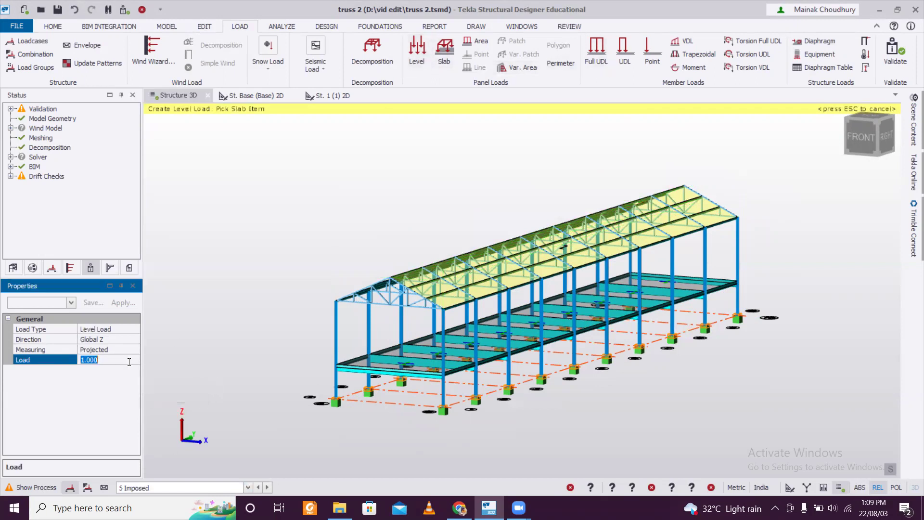
type("2")
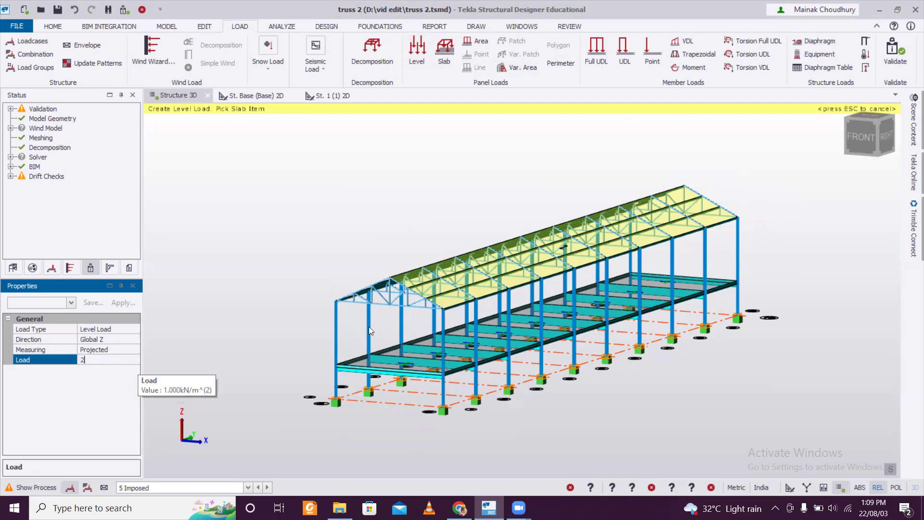
left_click(419, 361)
right_click_drag(654, 380, 497, 370)
middle_click_drag(483, 367, 633, 381, "shift")
right_click_drag(630, 383, 622, 383)
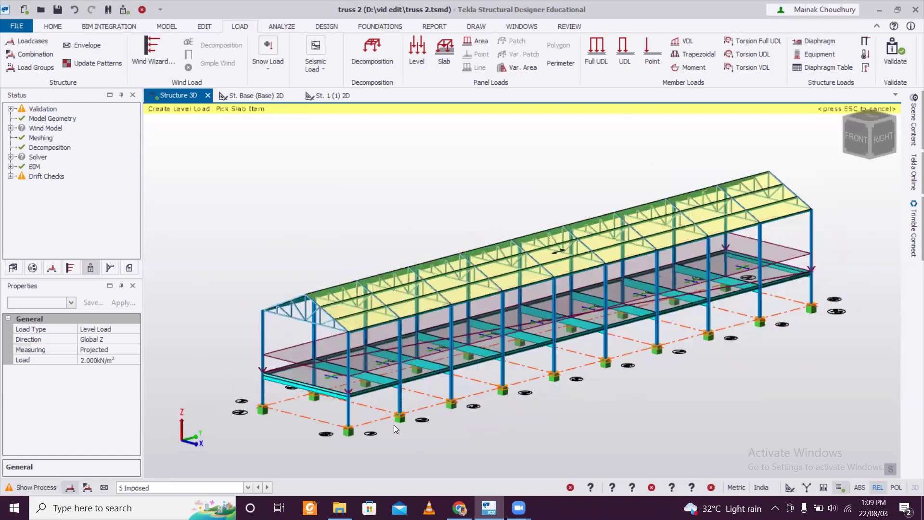
Switch to 3 Dead and apply a 1 kN/m² level load to the floor slab
left_click(203, 486)
left_click(147, 440)
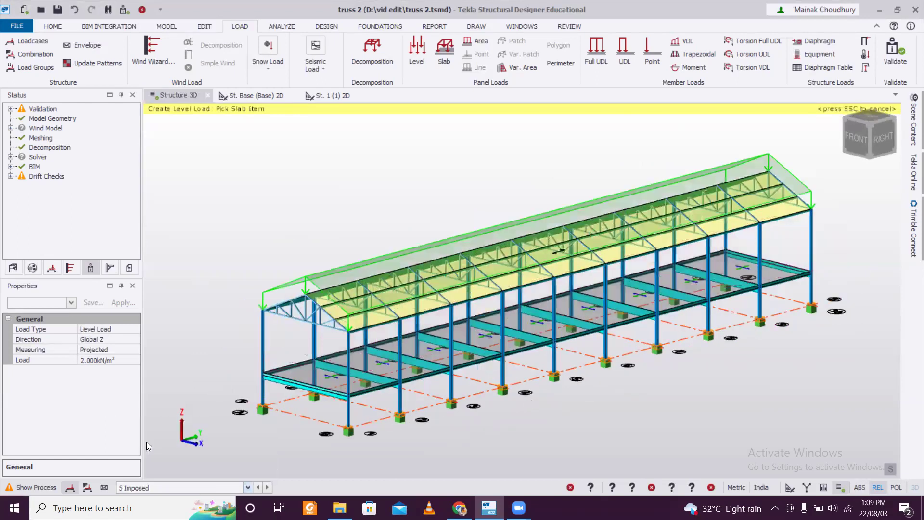
left_click(105, 362)
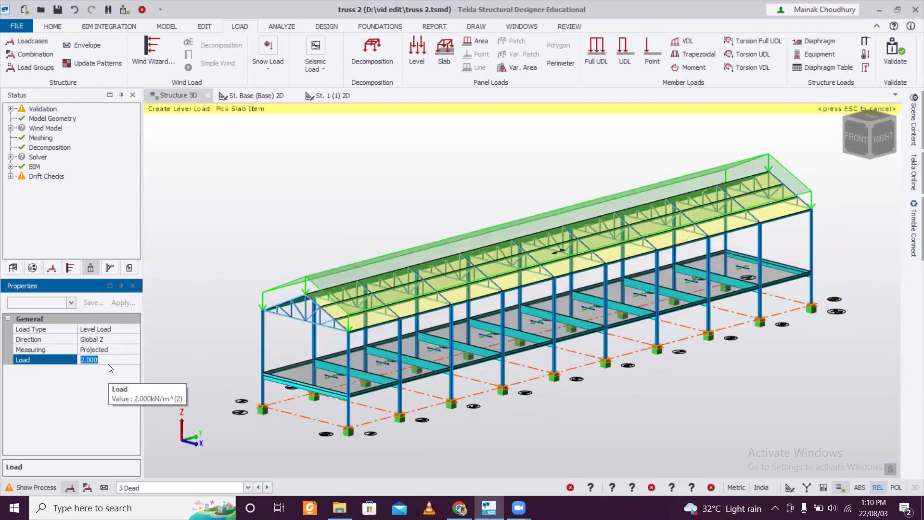
type("1")
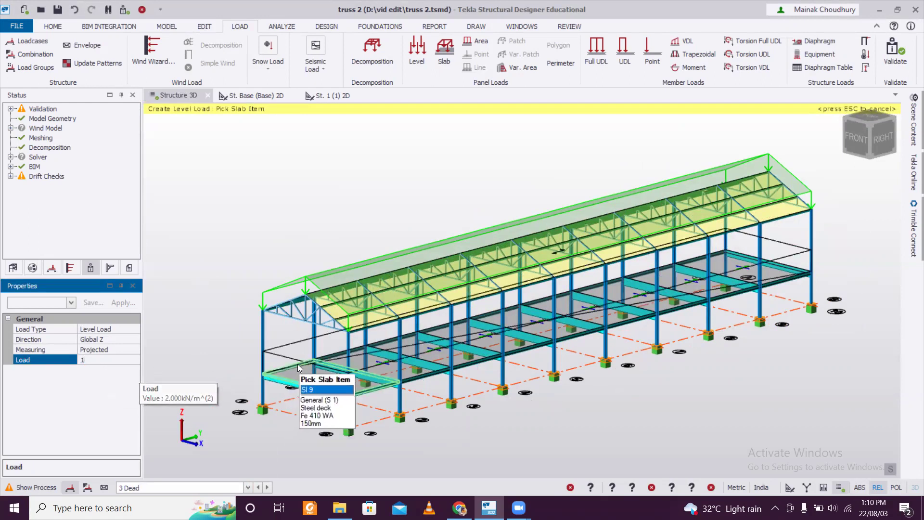
left_click(299, 363)
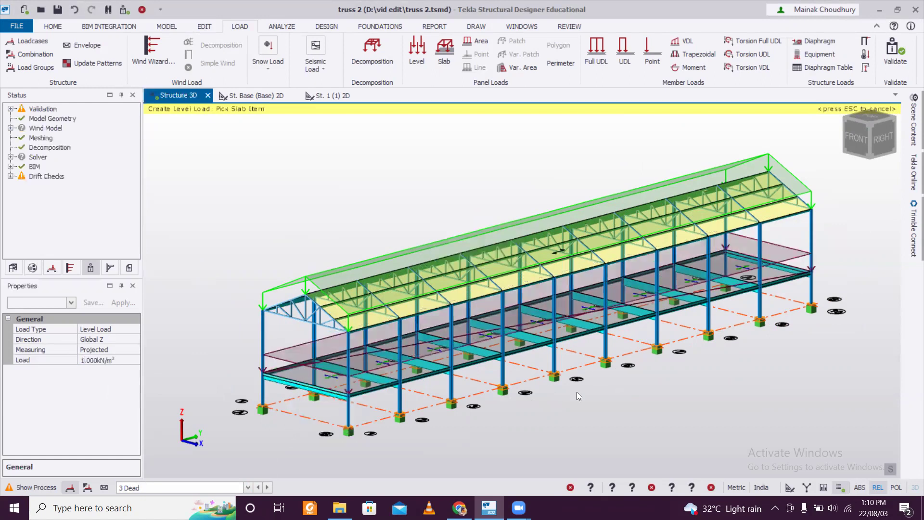
middle_click_drag(692, 412, 763, 397)
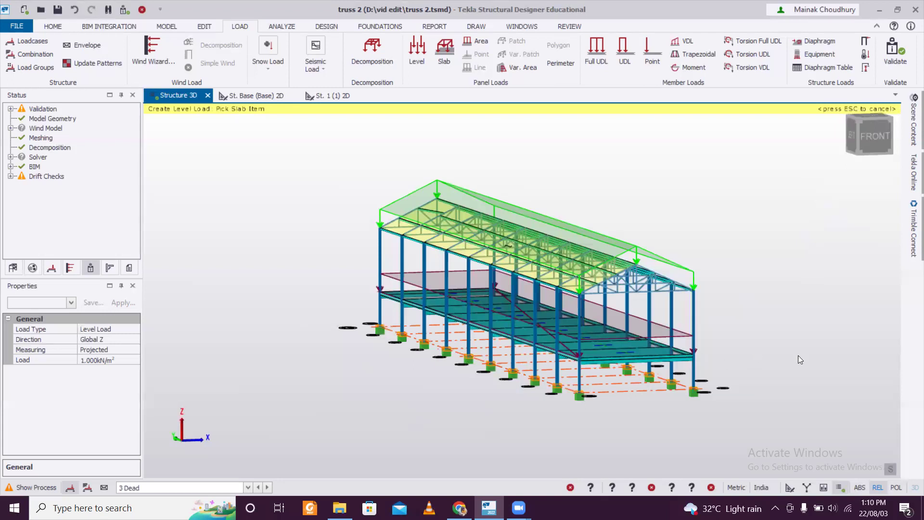
middle_click_drag(798, 356, 681, 324)
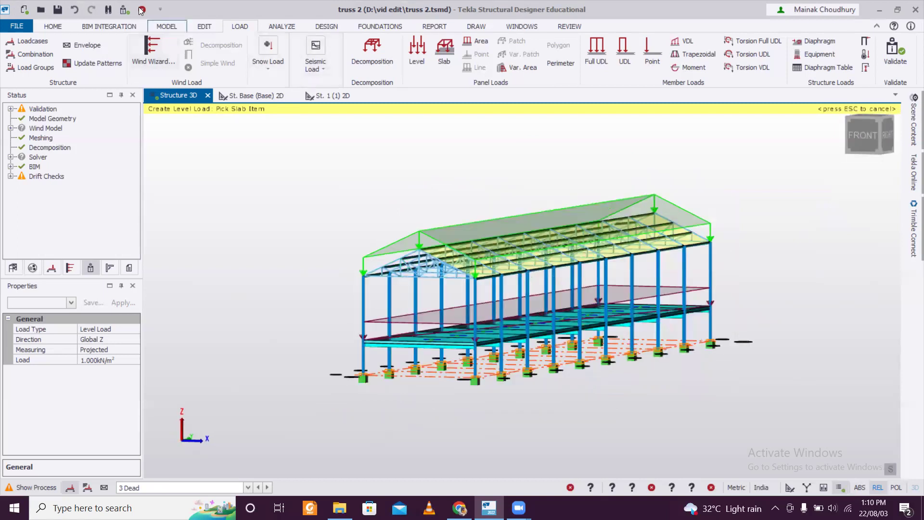
Validate the model and inspect the St. 1 sway warnings for columns SC A/8 and SC A/9
left_click(888, 52)
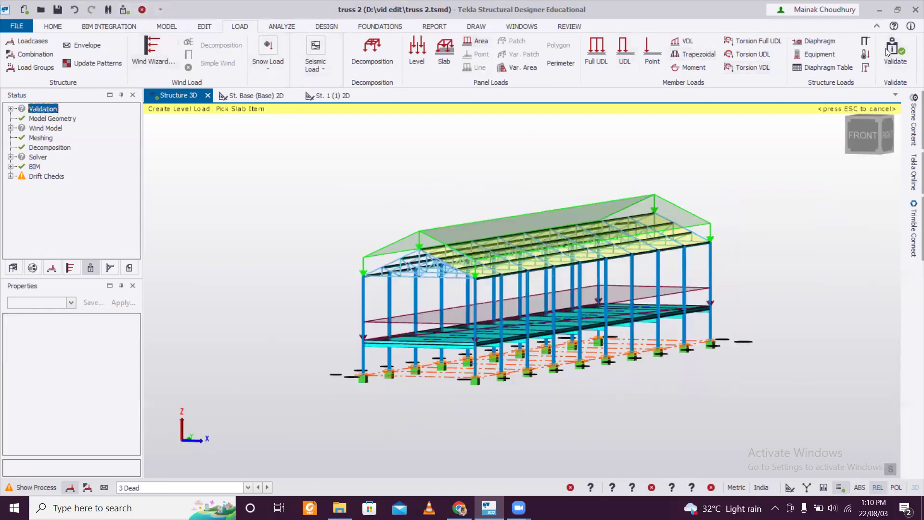
left_click(11, 177)
left_click(22, 185)
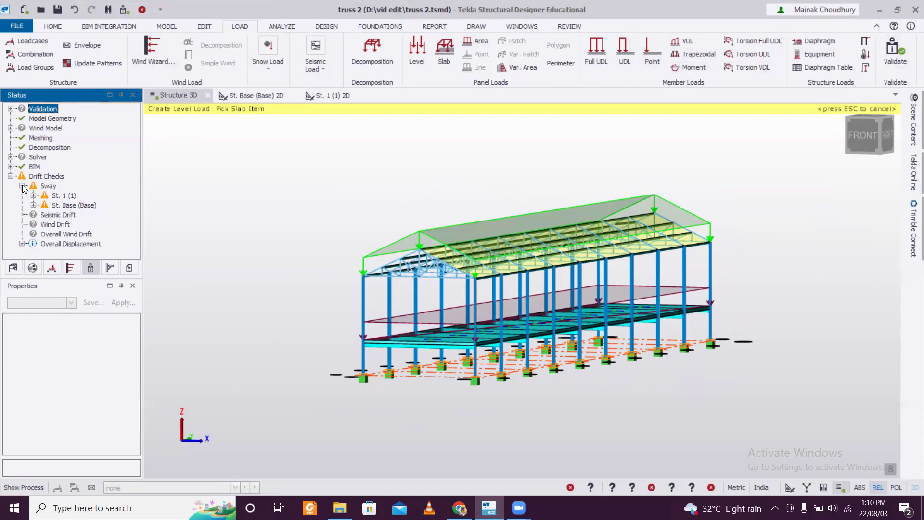
left_click(33, 196)
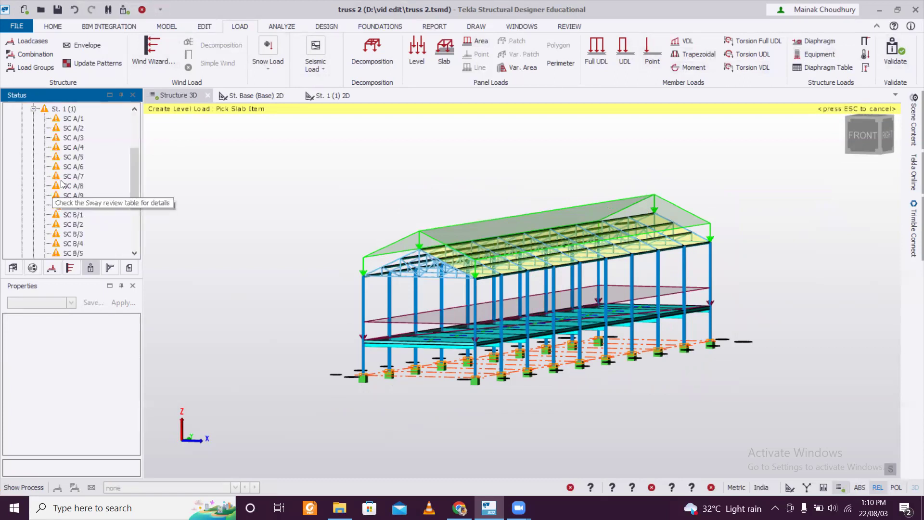
left_click(75, 186)
left_click(74, 195)
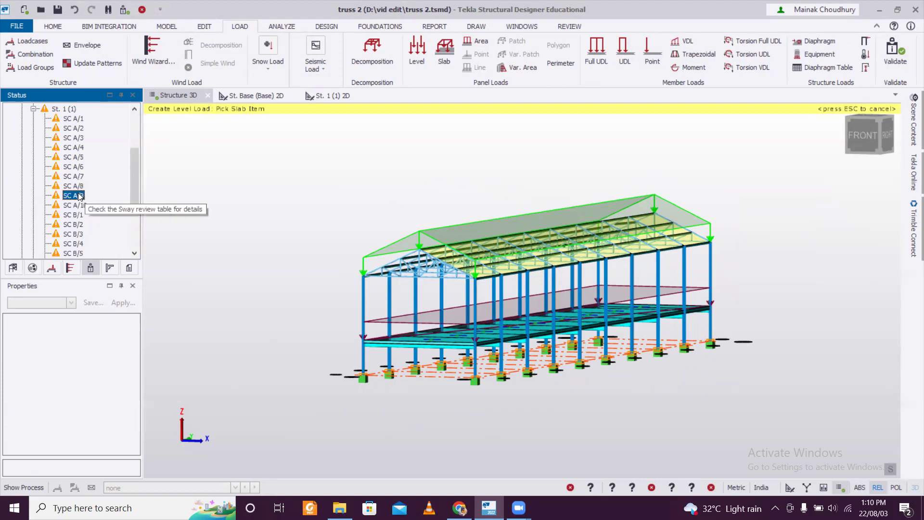
End the Level Load command and review the loaded model from front and isometric views
middle_click_drag(254, 258, 499, 280)
middle_click_drag(393, 292, 640, 335)
key("Escape")
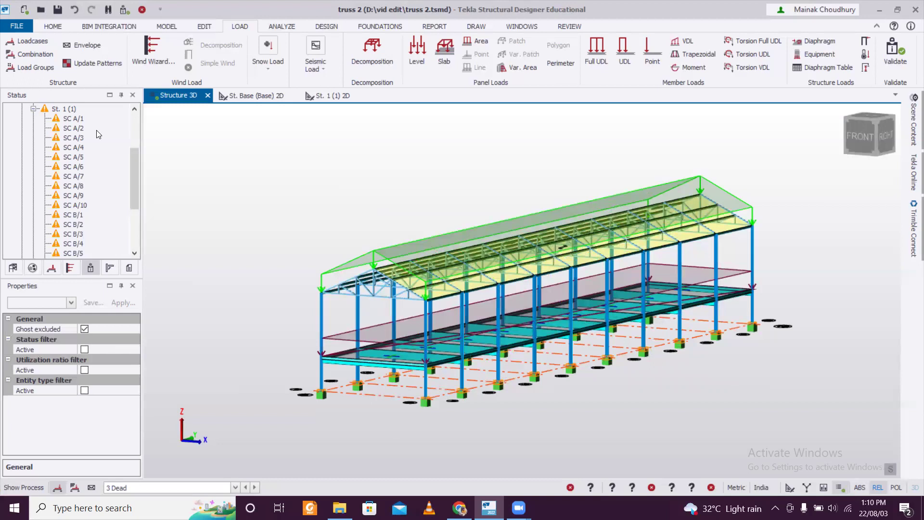
scroll(98, 134, "up", 3)
scroll(392, 191, "down", 1)
scroll(389, 198, "up", 2)
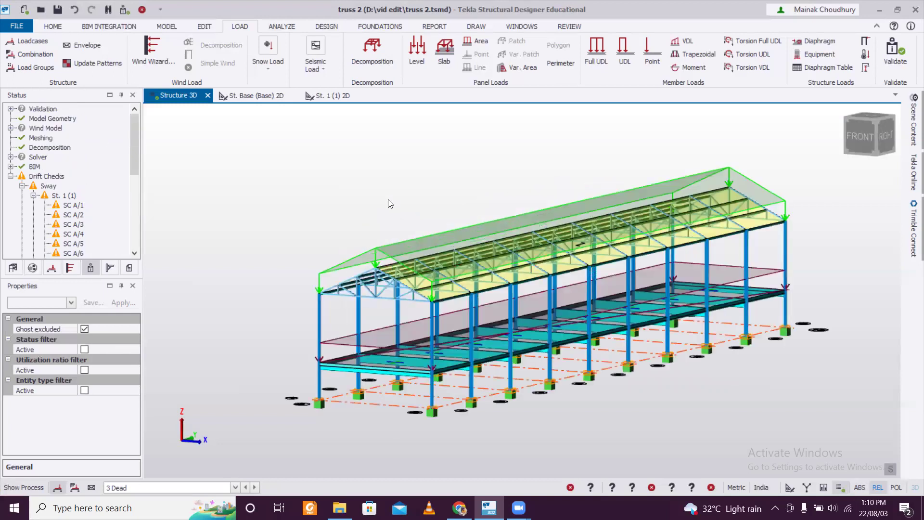
right_click_drag(390, 201, 514, 213)
middle_click_drag(514, 213, 409, 193)
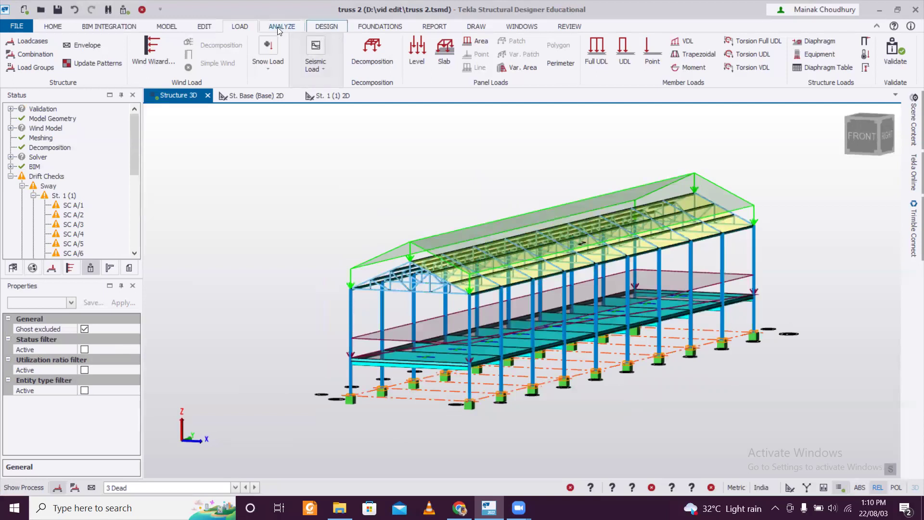
Auto-generate the 1.5D+1.5L+1.5Lr gravity combination through the combination wizard and accept it
left_click(29, 54)
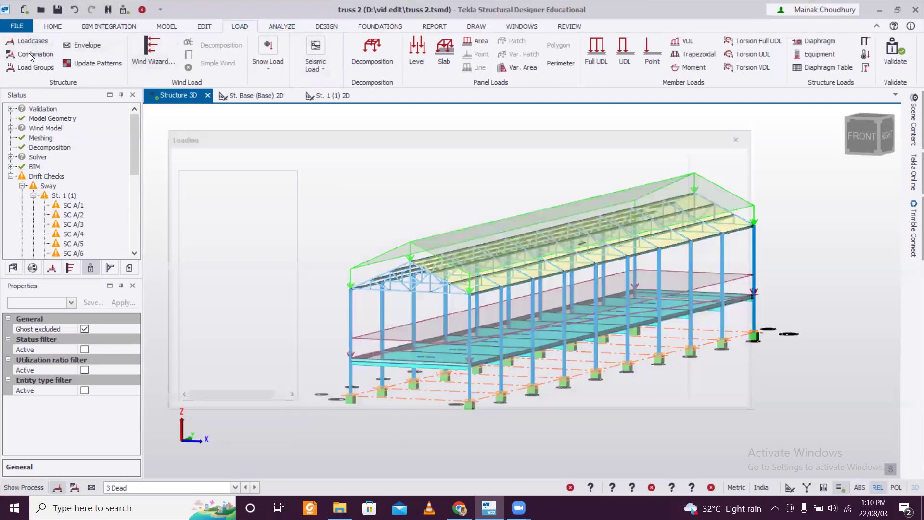
left_click(741, 392)
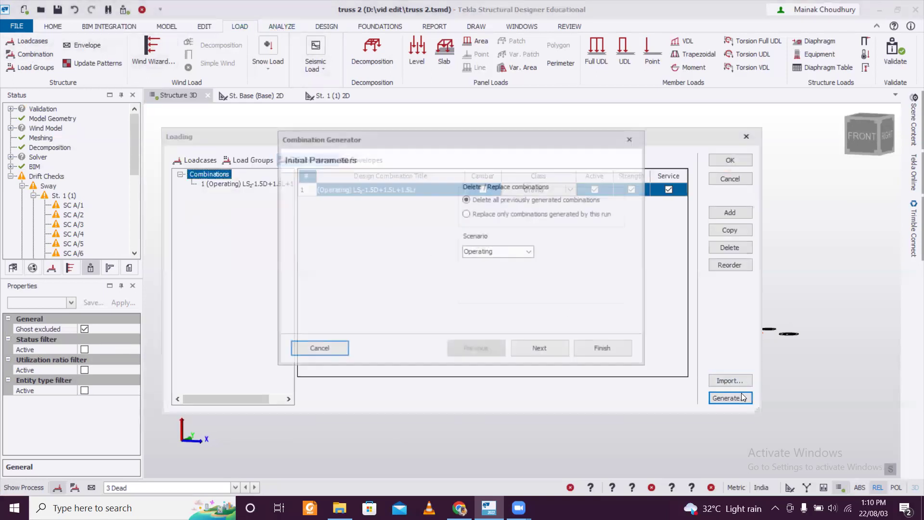
left_click(548, 350)
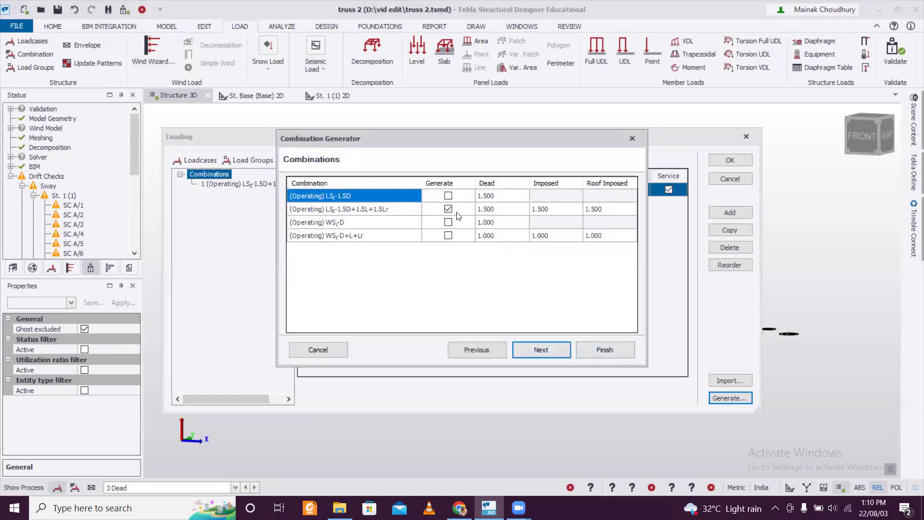
left_click(542, 350)
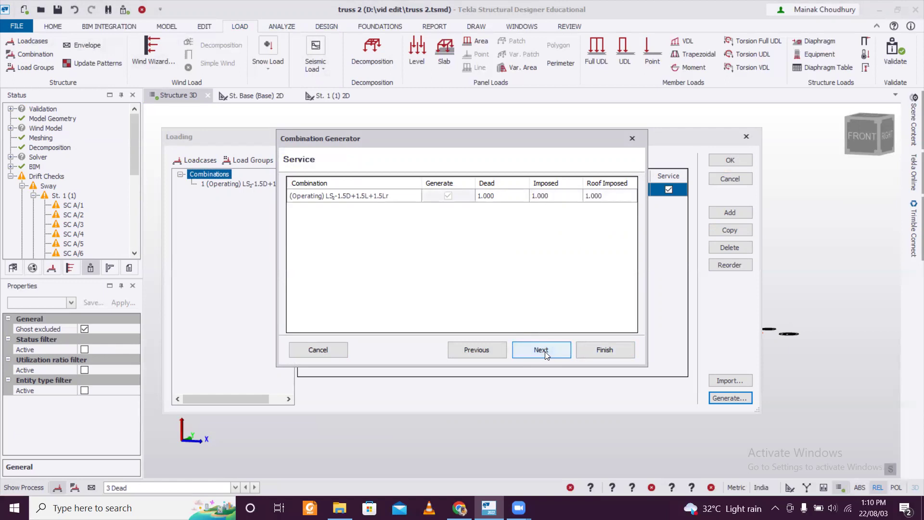
left_click(545, 351)
left_click(602, 349)
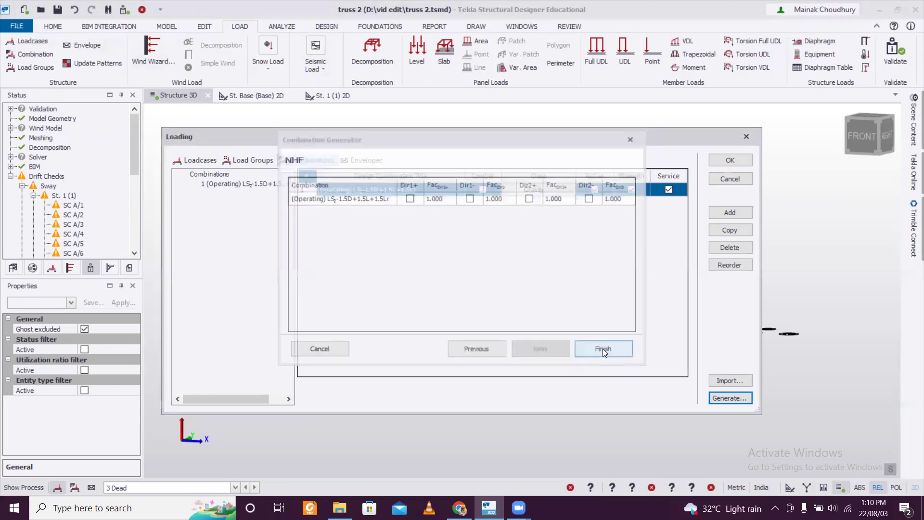
left_click(739, 160)
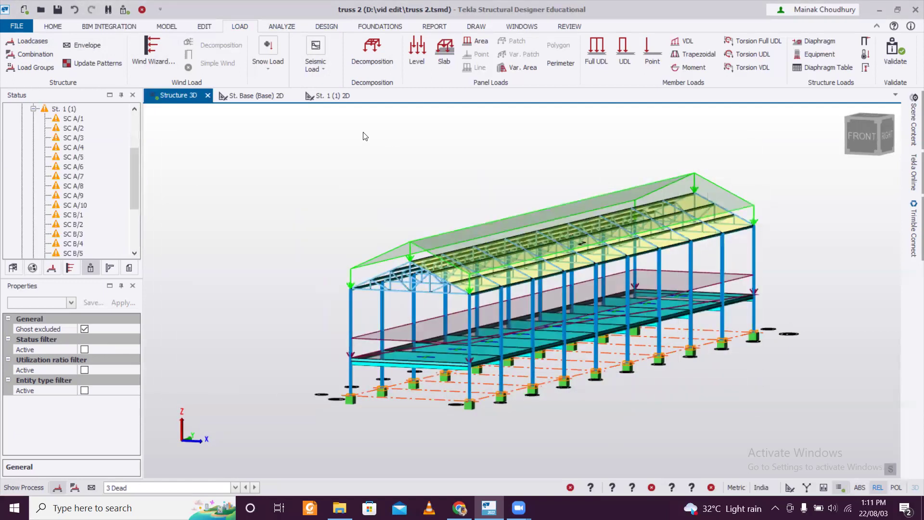
left_click(326, 26)
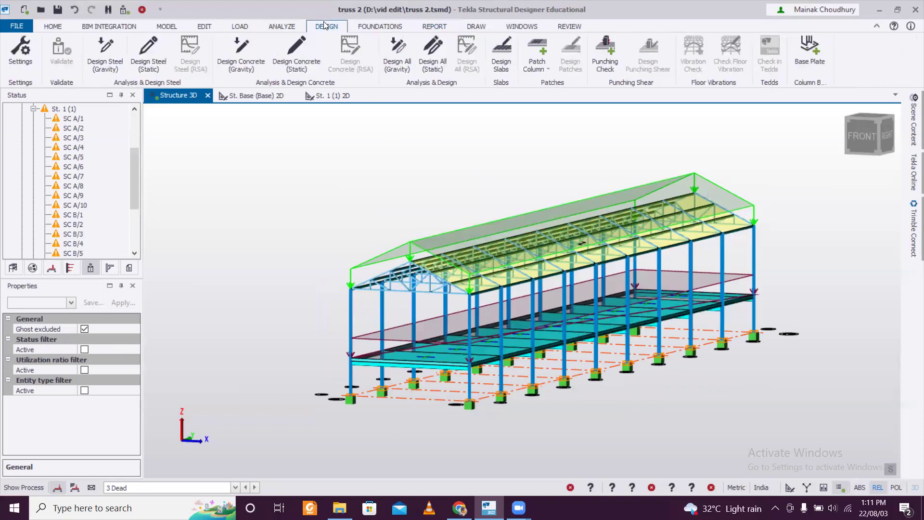
Run Design All (Static) and review the colours: 223 pass, 28 fail, 20 beyond scope
left_click(426, 53)
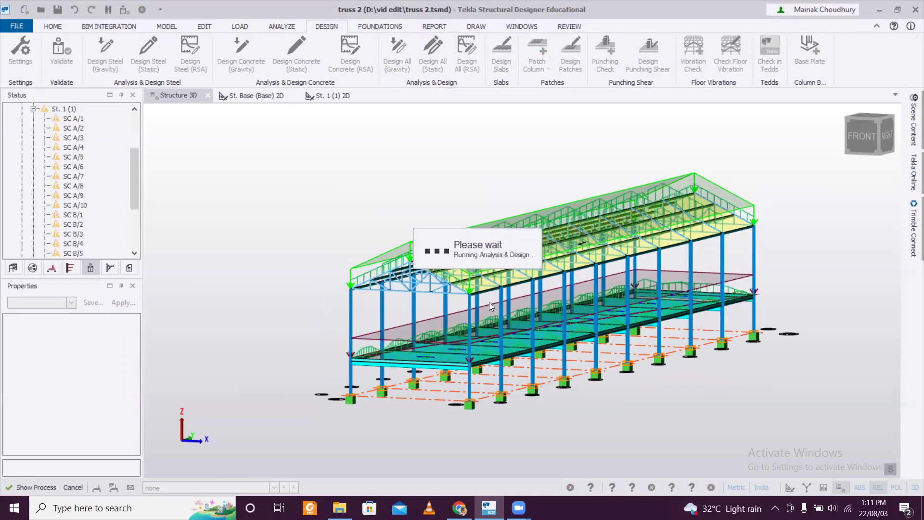
middle_click_drag(727, 371, 629, 355)
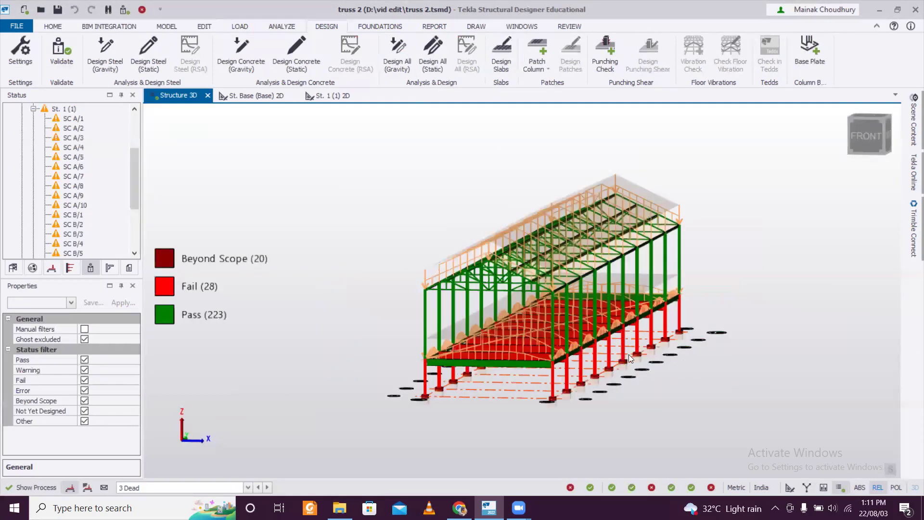
middle_click_drag(560, 346, 555, 354)
scroll(555, 353, "down", 2)
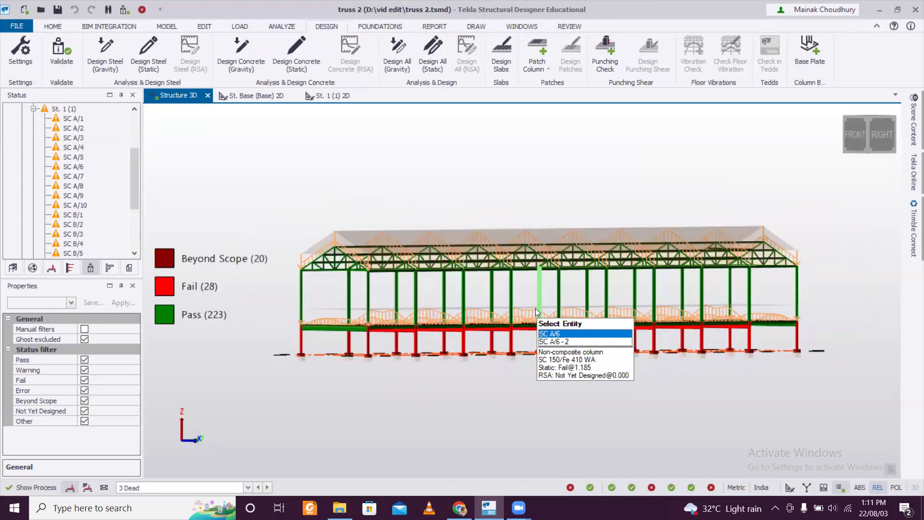
middle_click_drag(494, 349, 522, 384)
middle_click_drag(603, 379, 317, 350)
scroll(869, 346, "up", 3)
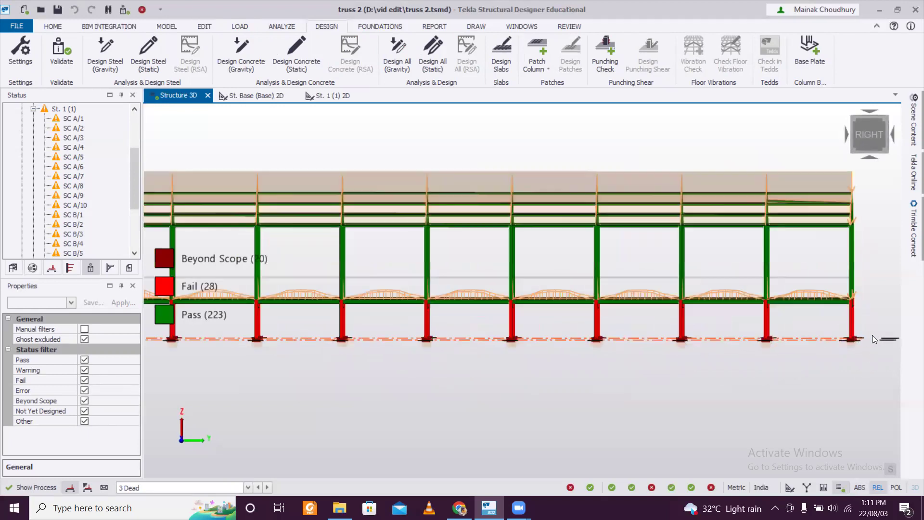
left_click_drag(872, 322, 168, 302)
scroll(791, 308, "down", 2)
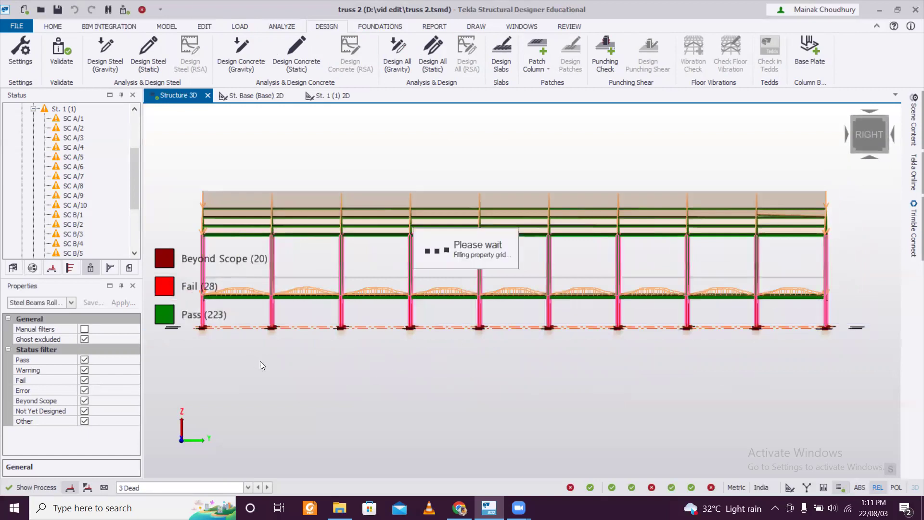
right_click_drag(470, 392, 411, 349)
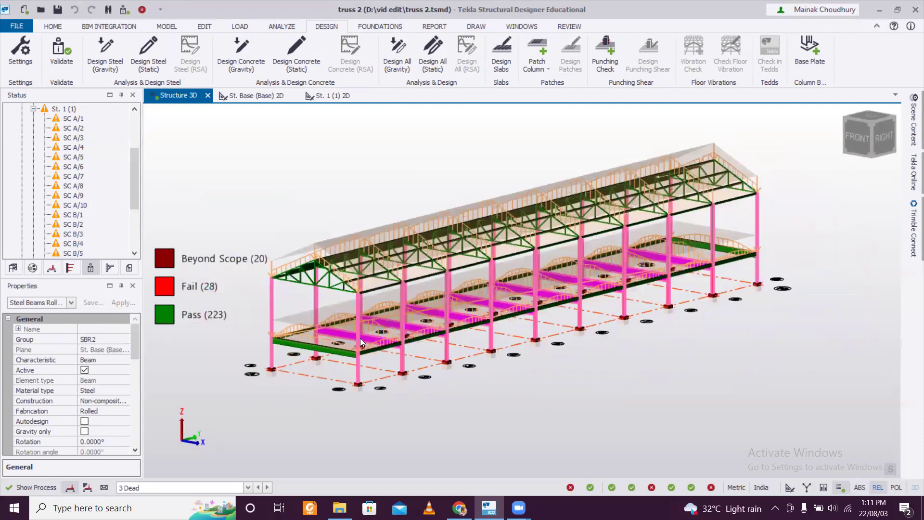
Deselect the eight floor beams on grids 2 through 9
left_click(379, 335)
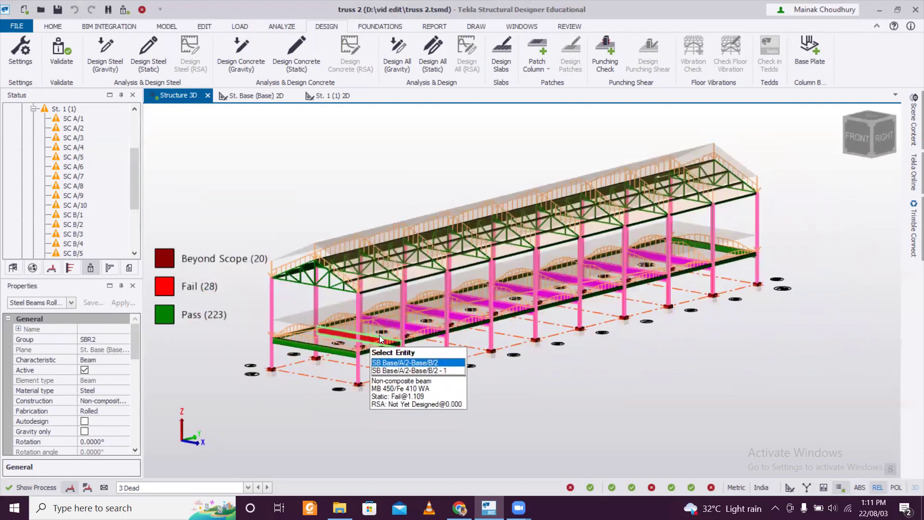
left_click(419, 329)
left_click(462, 310)
left_click(533, 293)
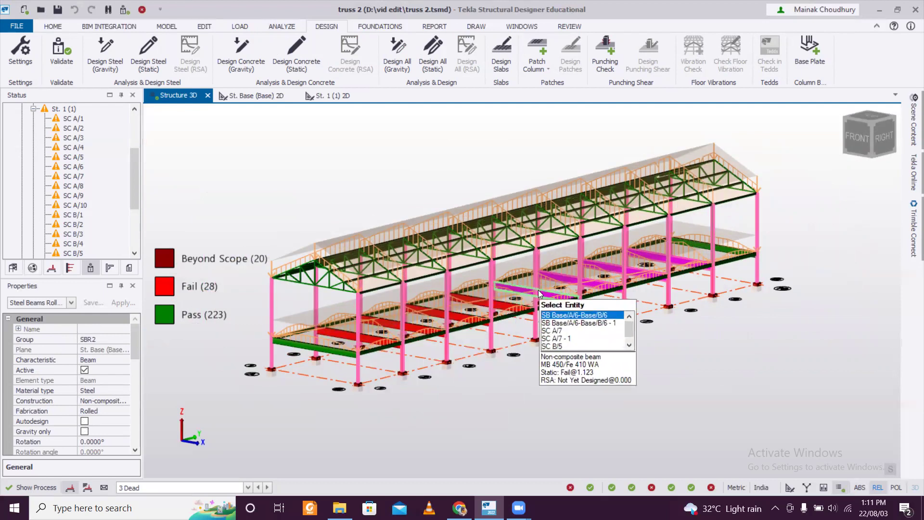
left_click(552, 292)
left_click(569, 275)
left_click(614, 265)
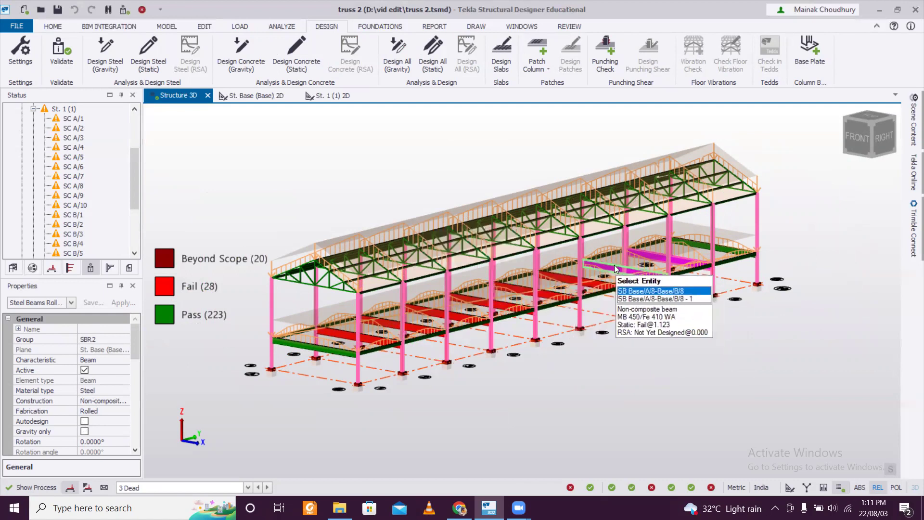
left_click(660, 252)
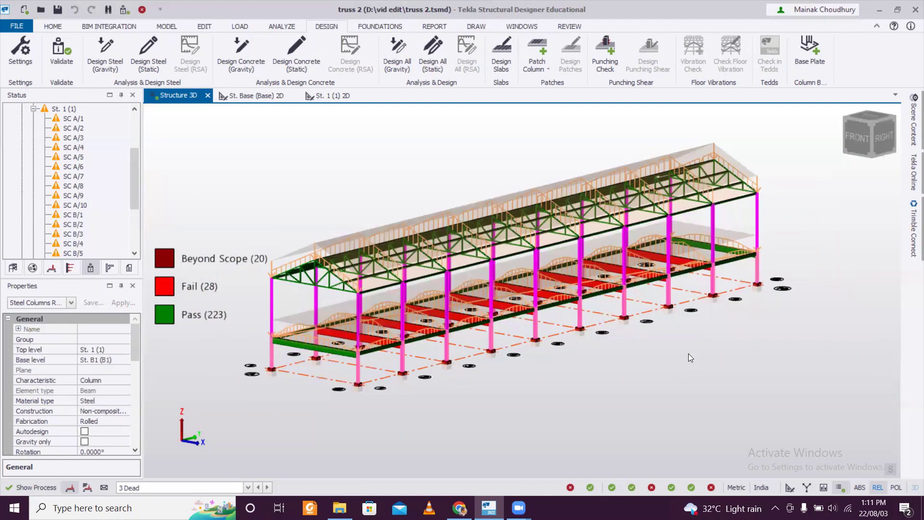
Show the shared properties of the 20 Steel Column Rolled Stacks in the Properties panel
right_click_drag(688, 353, 0, 291)
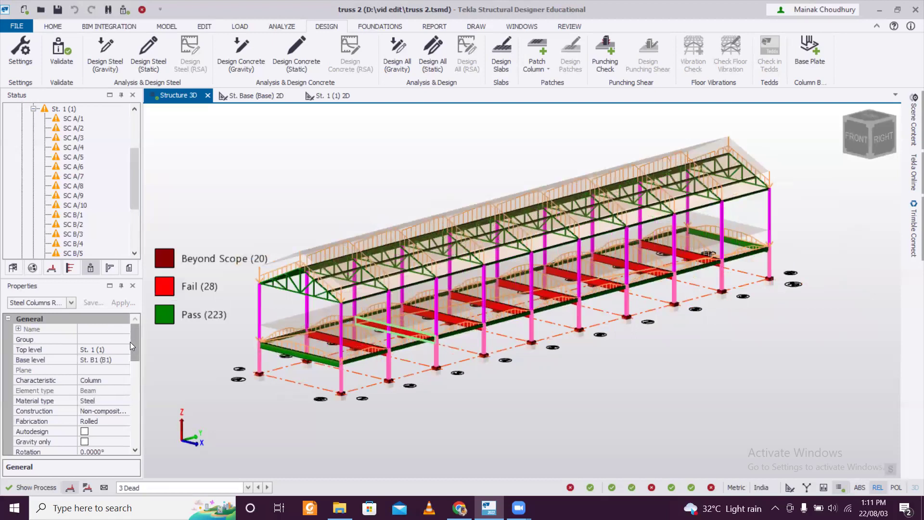
left_click(72, 303)
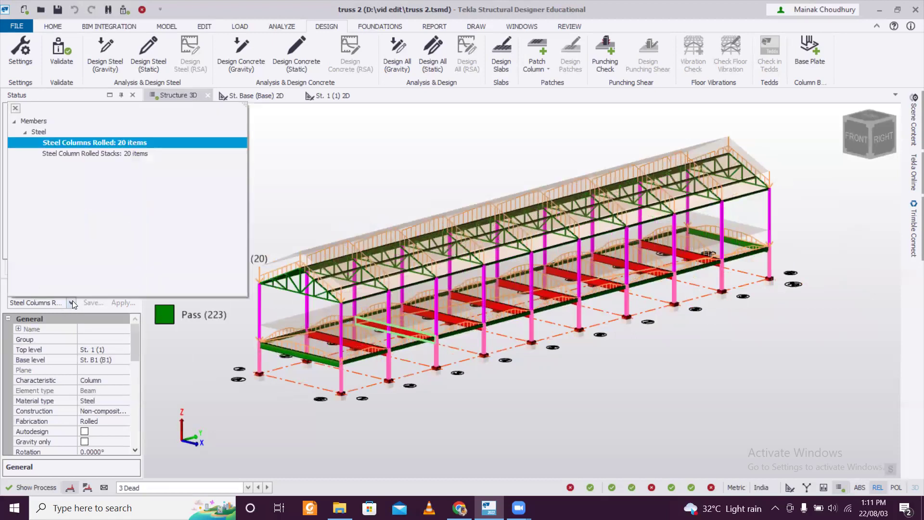
left_click(114, 156)
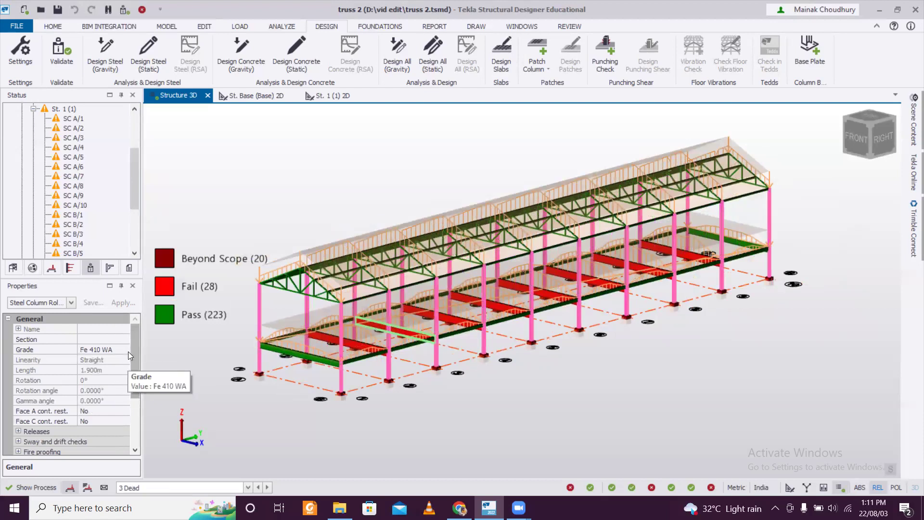
Set the selected columns' steel grade to Fe 490
left_click(127, 349)
left_click(126, 351)
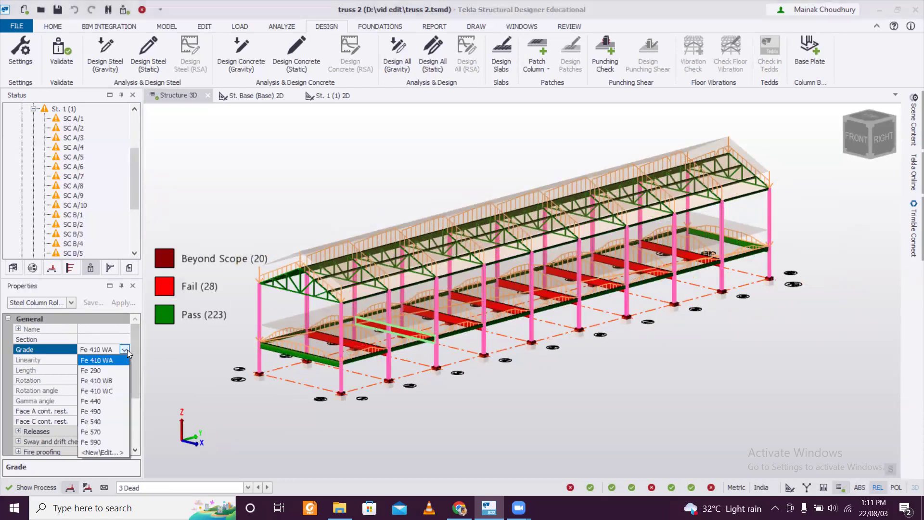
left_click(108, 407)
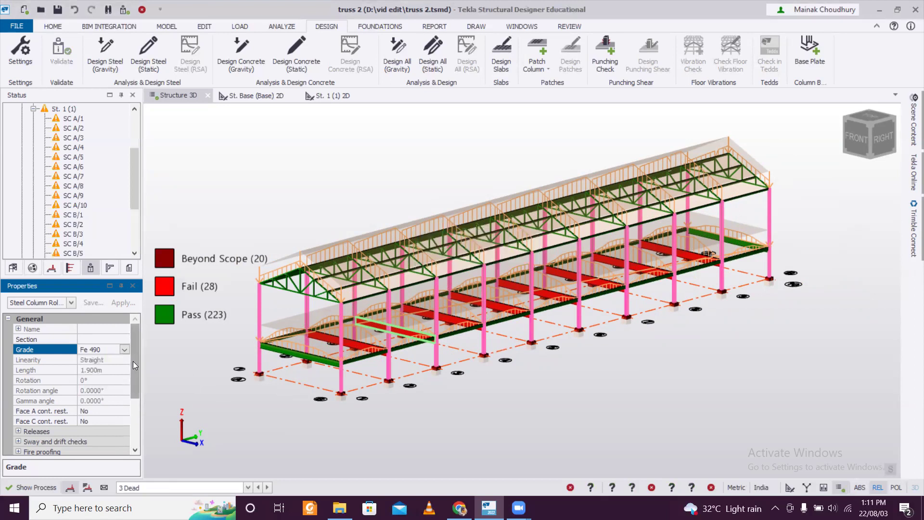
left_click_drag(133, 361, 134, 415)
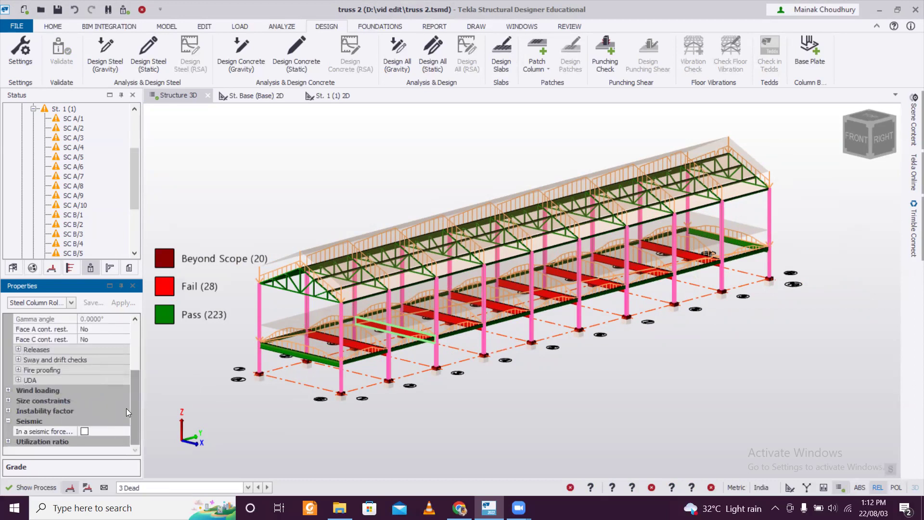
Filter Properties to Steel Columns Rolled, keep fabrication Rolled, and set section 300H1 for all stacks
left_click(70, 302)
left_click(104, 141)
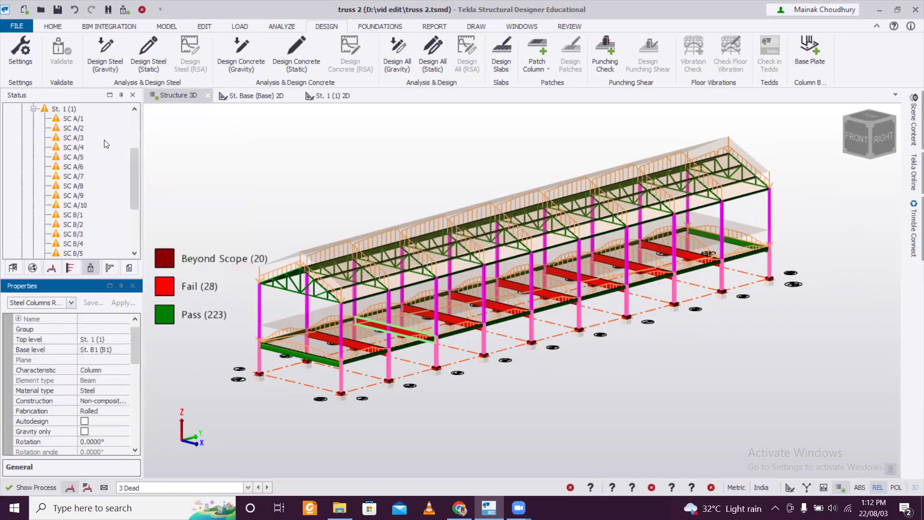
mouse_move(134, 339)
left_mouse_down()
mouse_move(140, 388)
mouse_move(129, 425)
mouse_move(126, 352)
left_mouse_up()
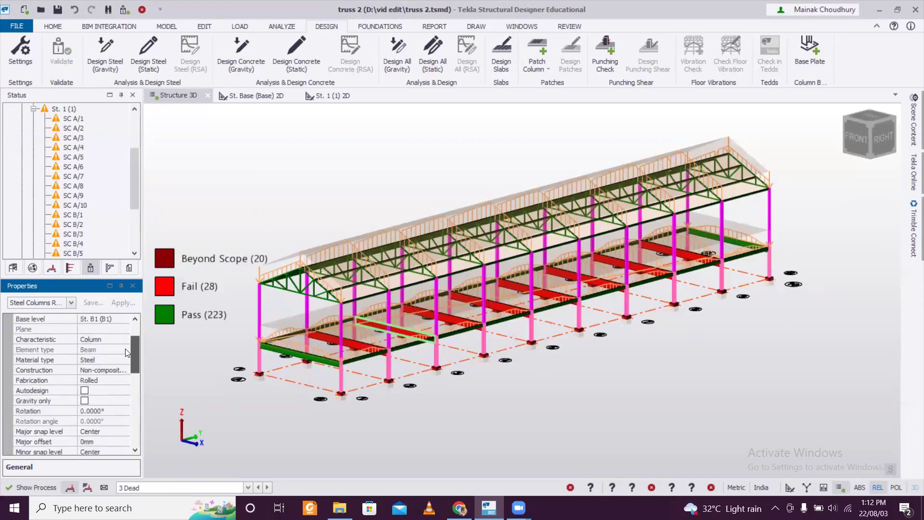
left_click(119, 382)
left_click(127, 384)
left_click(127, 384)
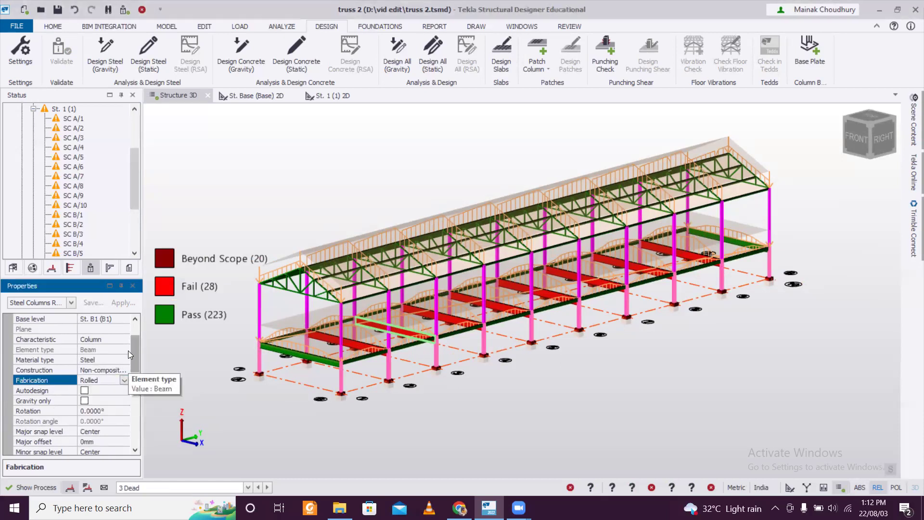
left_click_drag(134, 345, 139, 374)
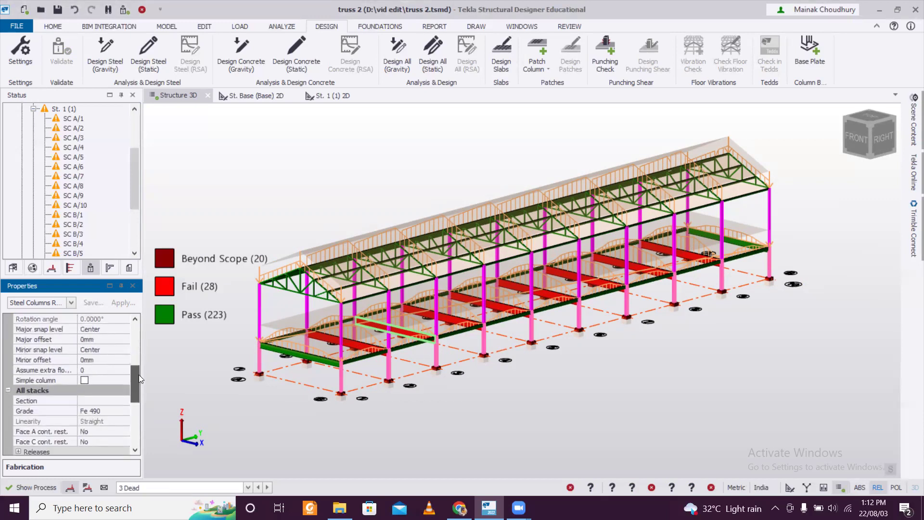
left_click(126, 395)
left_click(124, 400)
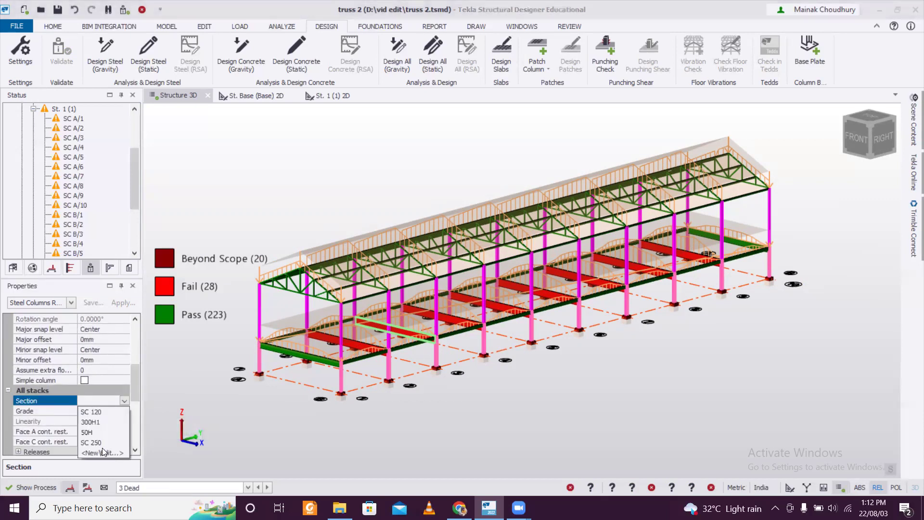
left_click(92, 422)
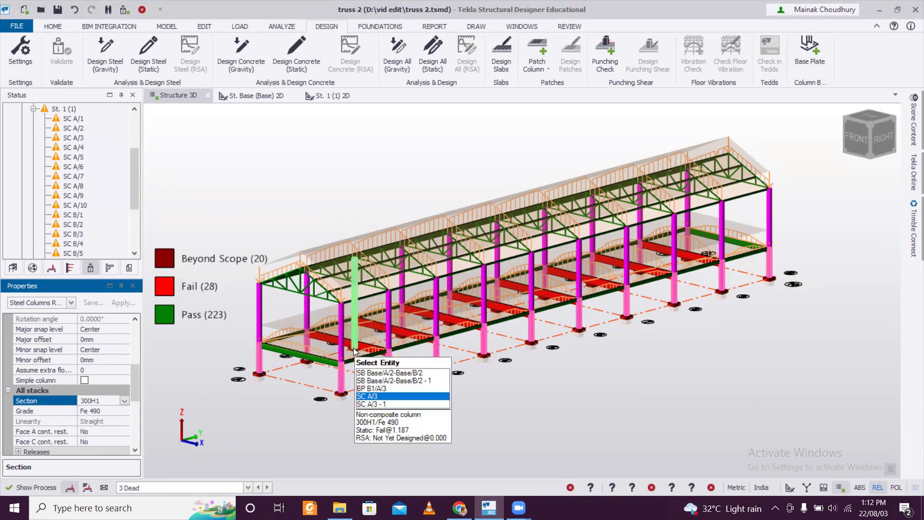
Clear the column selection and orbit the model round to view it from below
right_click_drag(442, 417, 630, 383)
middle_click_drag(632, 387, 668, 341)
right_click_drag(667, 337, 694, 332)
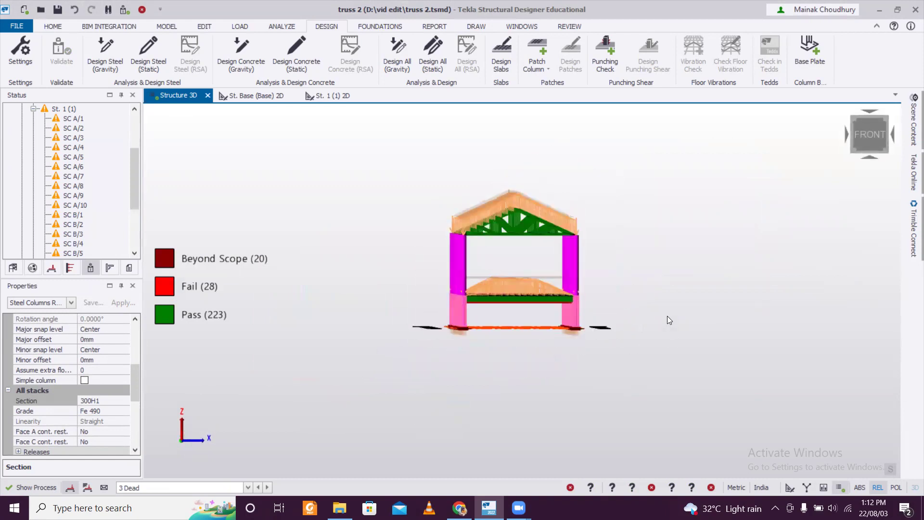
scroll(667, 316, "up", 3)
right_click_drag(636, 316, 666, 337)
key("Escape")
middle_click_drag(666, 337, 684, 318)
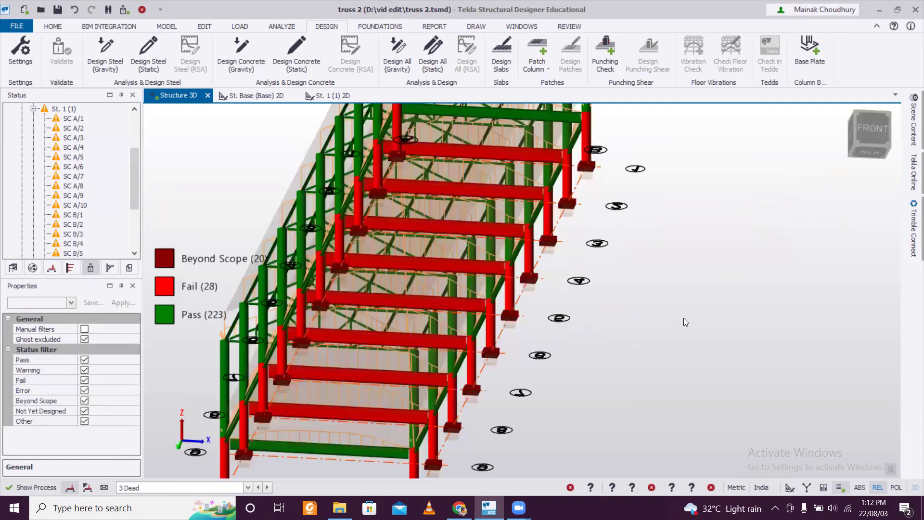
right_click_drag(596, 373, 653, 328)
scroll(627, 323, "down", 5)
right_click_drag(564, 396, 567, 355)
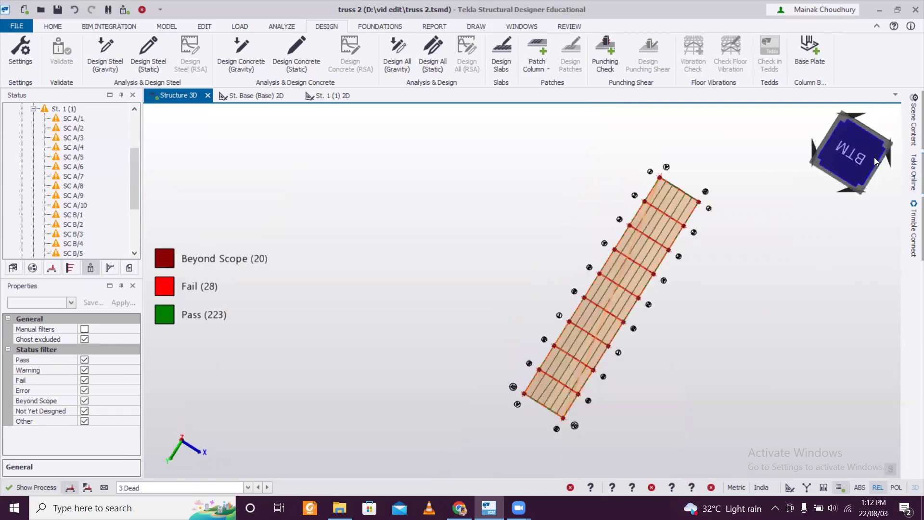
Turn to a back elevation and window-select the 28 lower-level floor beams
left_click(851, 211)
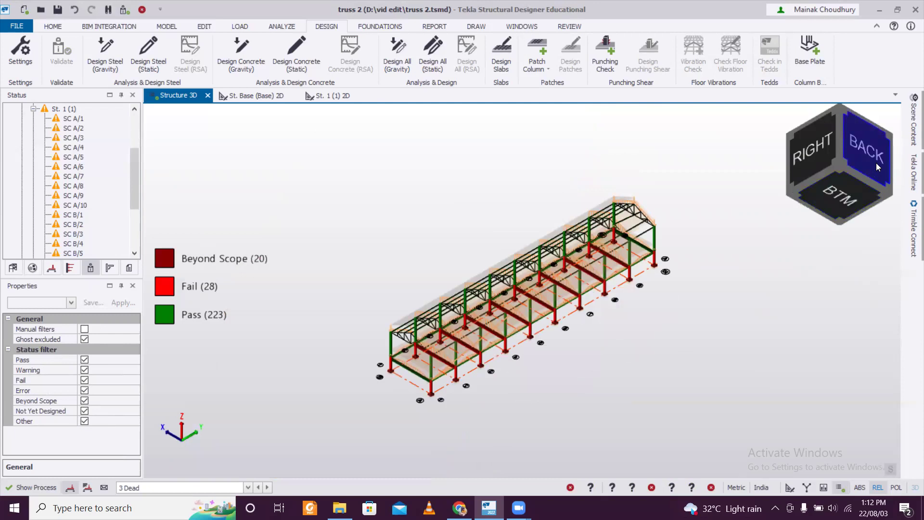
left_click(843, 113)
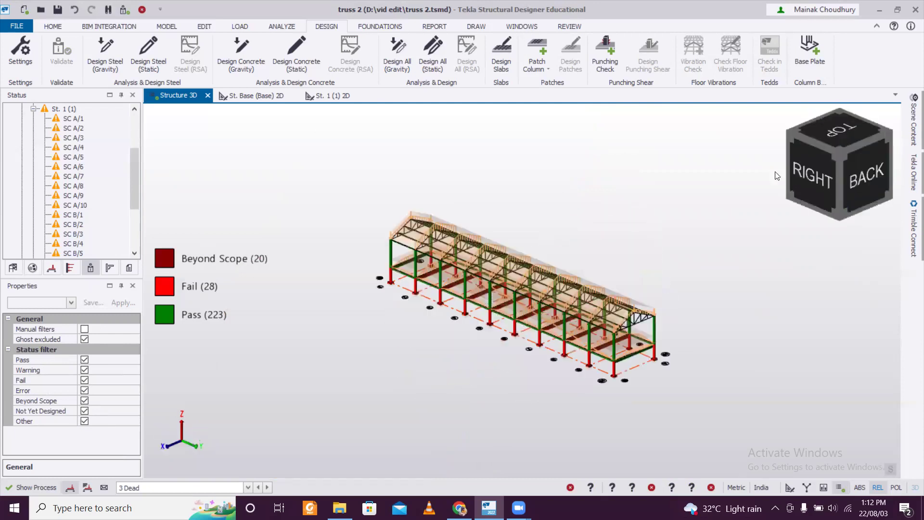
scroll(694, 347, "up", 3)
right_click_drag(598, 310, 515, 288)
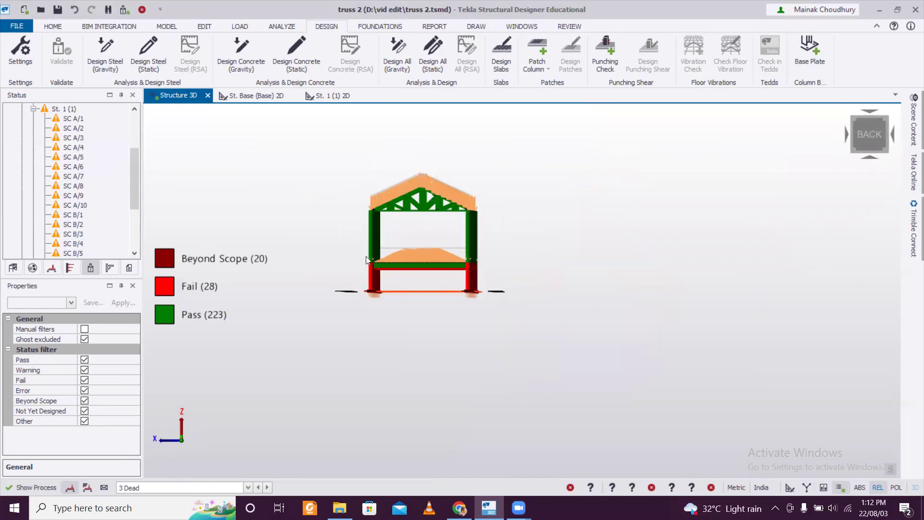
left_click_drag(340, 250, 526, 280)
right_click_drag(626, 295, 596, 303)
Assign MB 600 from the ISMB Sections catalogue to the 28 rolled floor beams
left_click(72, 303)
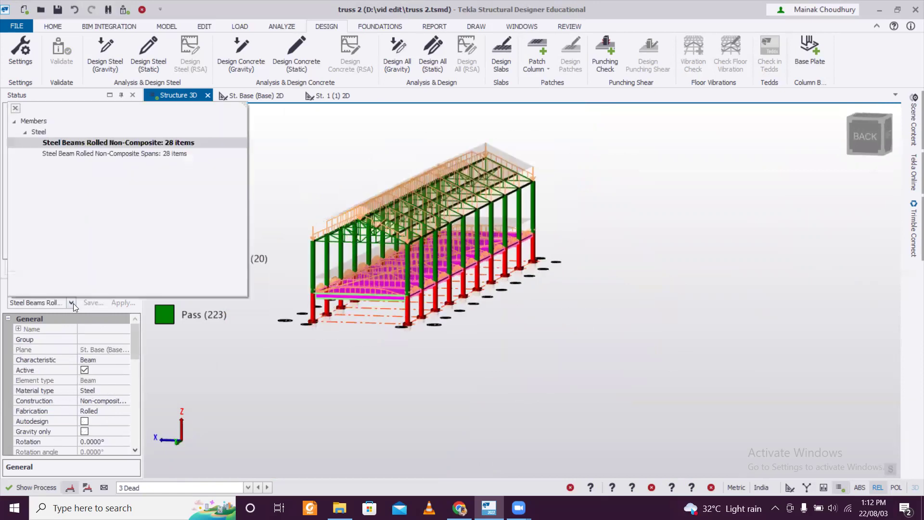
left_click(73, 303)
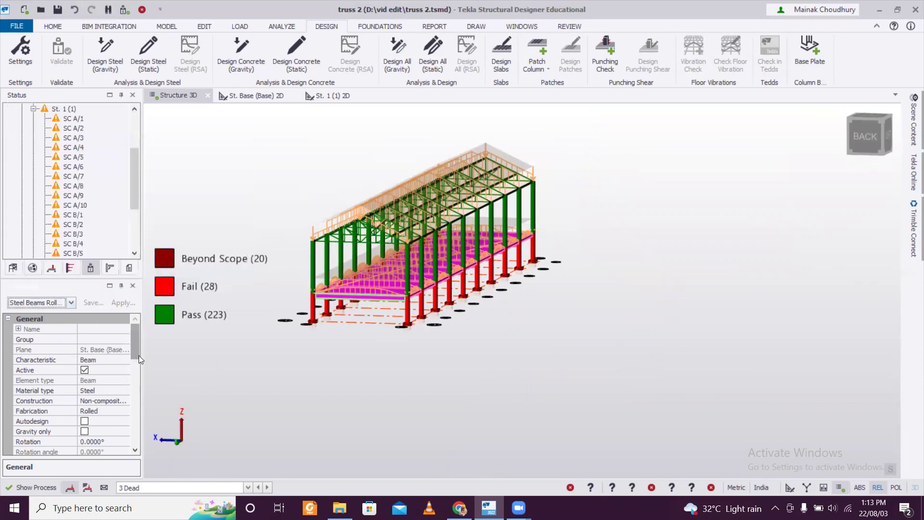
left_click_drag(132, 354, 129, 414)
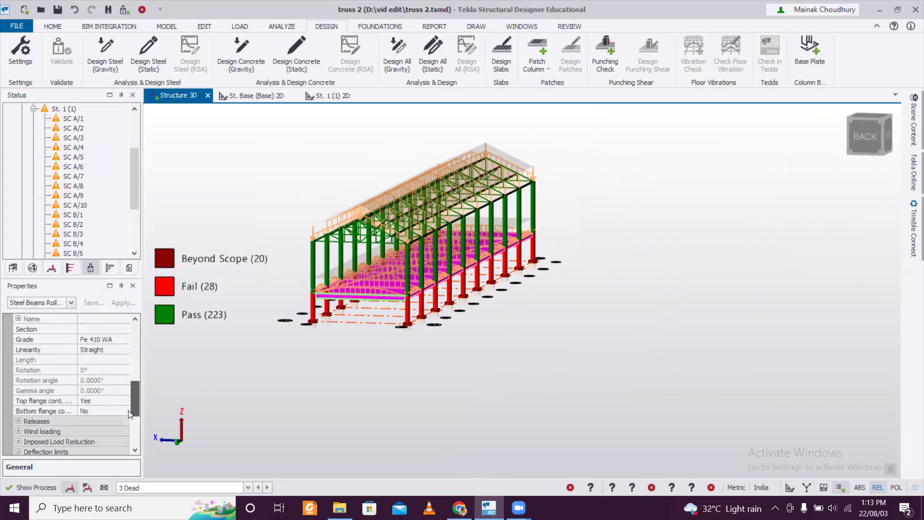
left_click(124, 332)
left_click(124, 329)
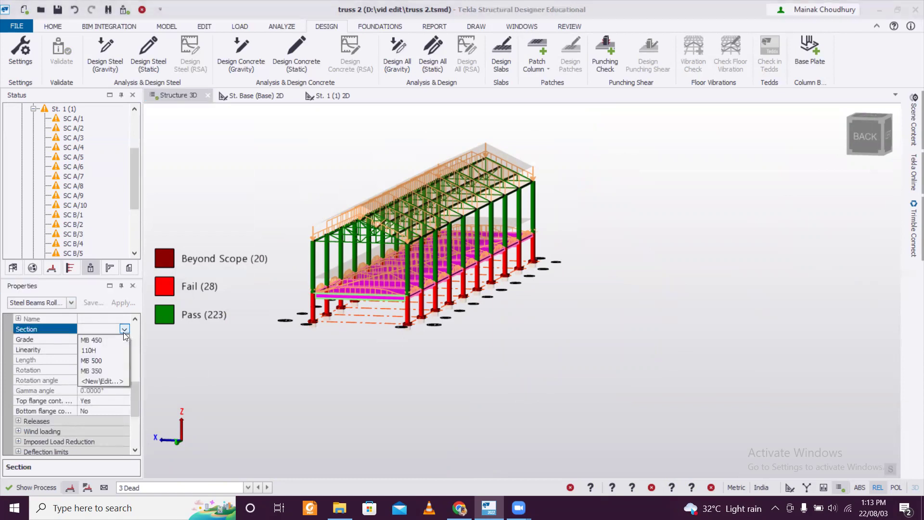
left_click(105, 363)
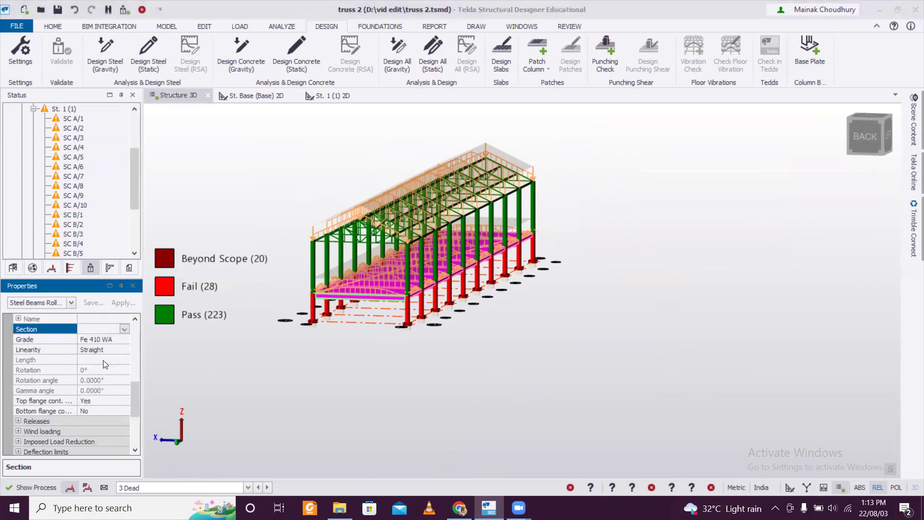
left_click(123, 329)
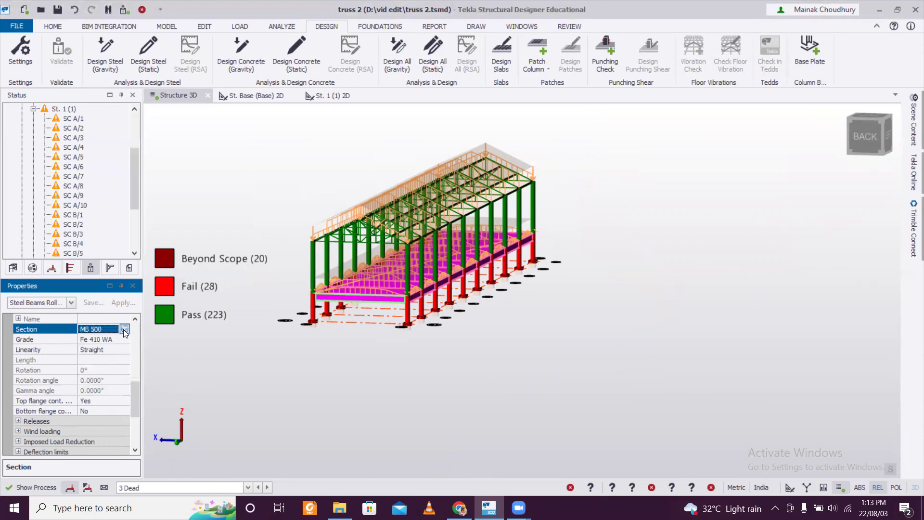
left_click(123, 330)
left_click(112, 371)
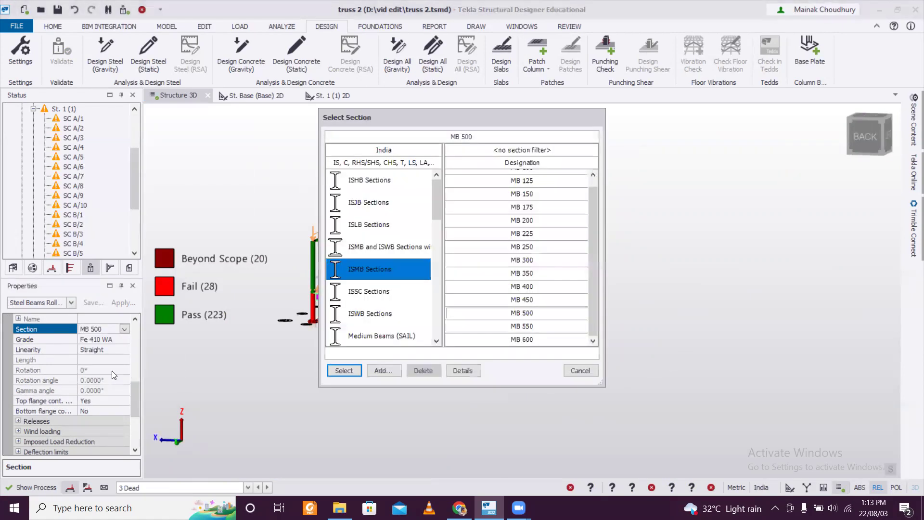
left_click(529, 342)
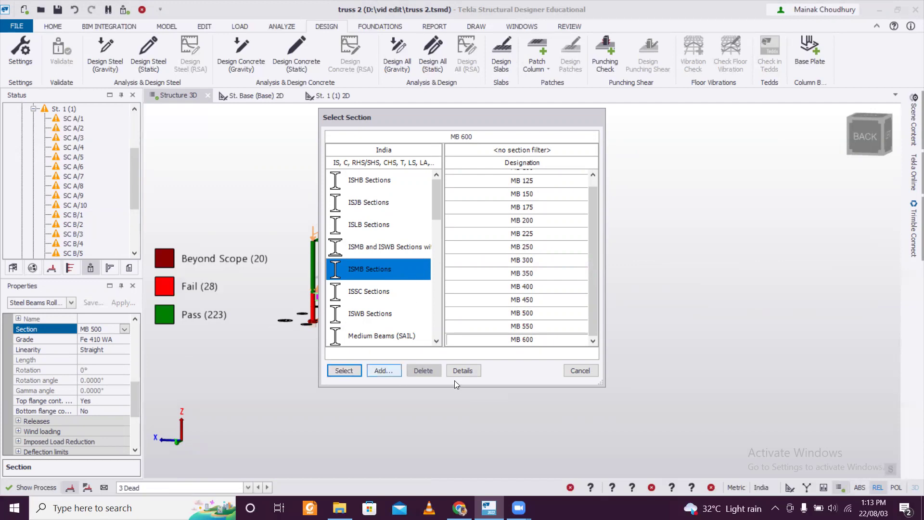
left_click(348, 369)
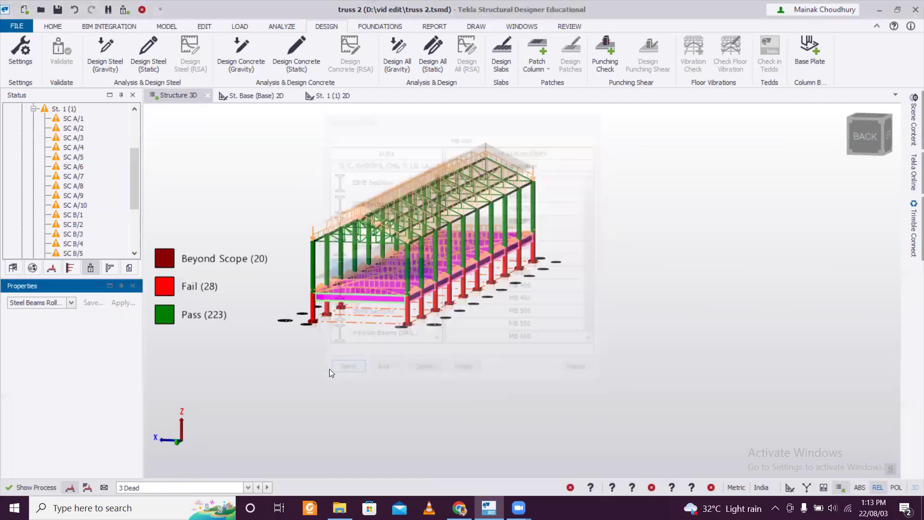
Clear the selection and run Design All (Static), giving 251 passes and no failures
right_click_drag(474, 378, 538, 359)
scroll(492, 389, "down", 2)
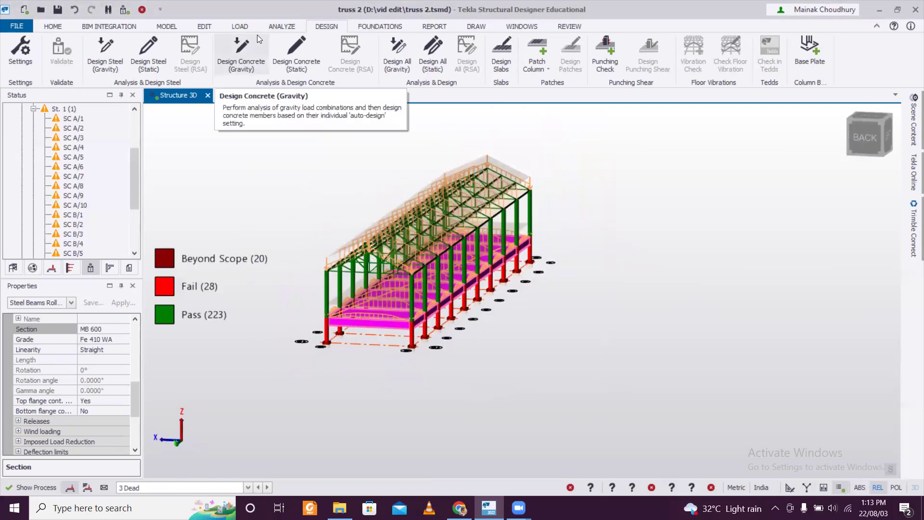
key("Escape")
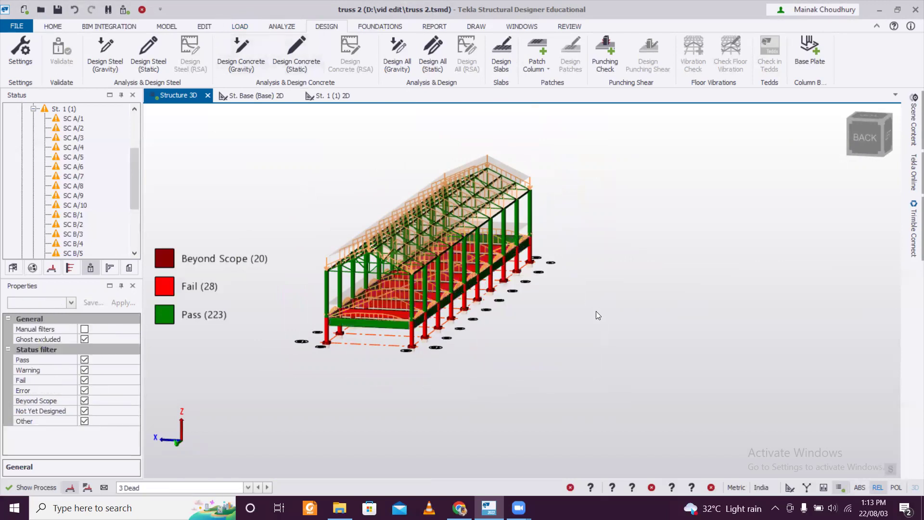
right_click_drag(596, 311, 516, 314)
middle_click_drag(515, 314, 506, 308)
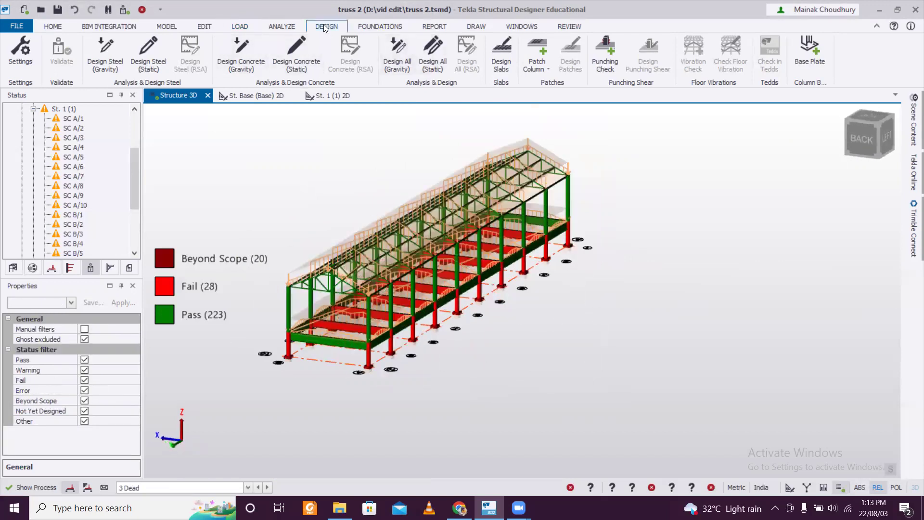
left_click(427, 51)
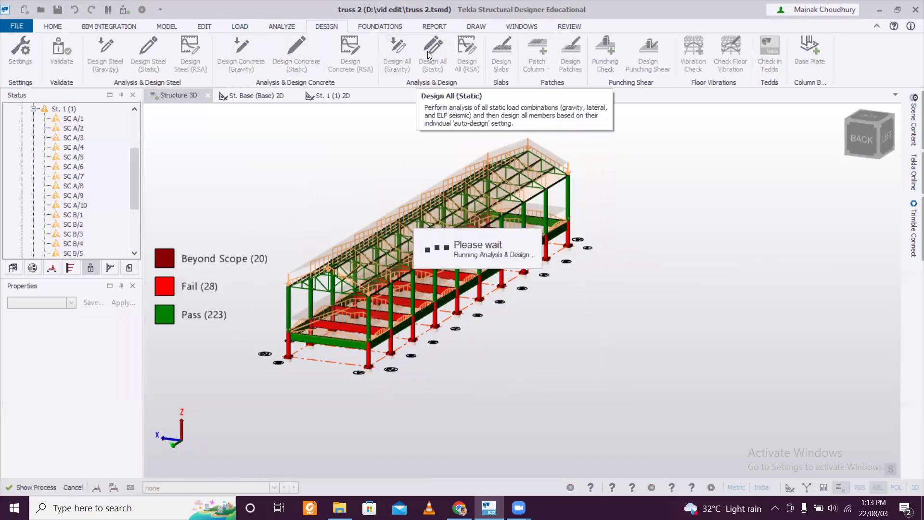
right_click_drag(609, 230, 647, 227)
middle_click_drag(647, 227, 531, 269)
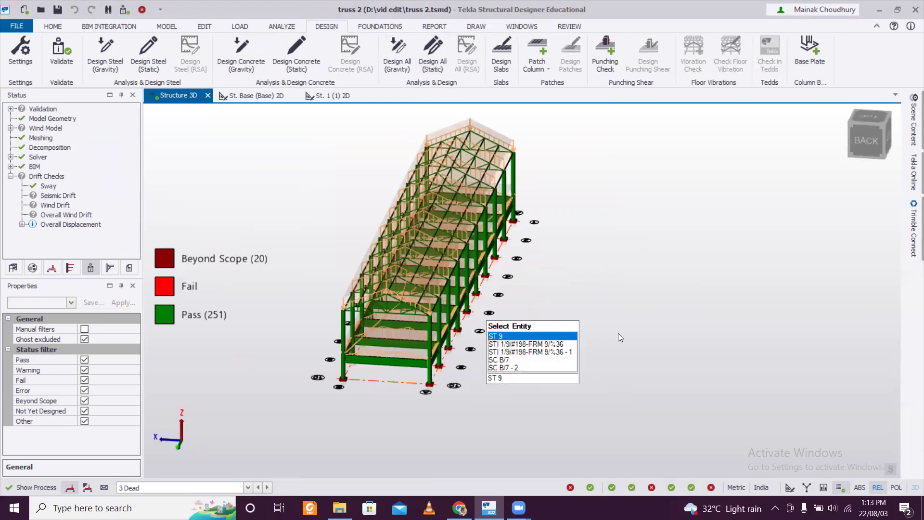
middle_click_drag(527, 308, 584, 304)
scroll(239, 235, "up", 5)
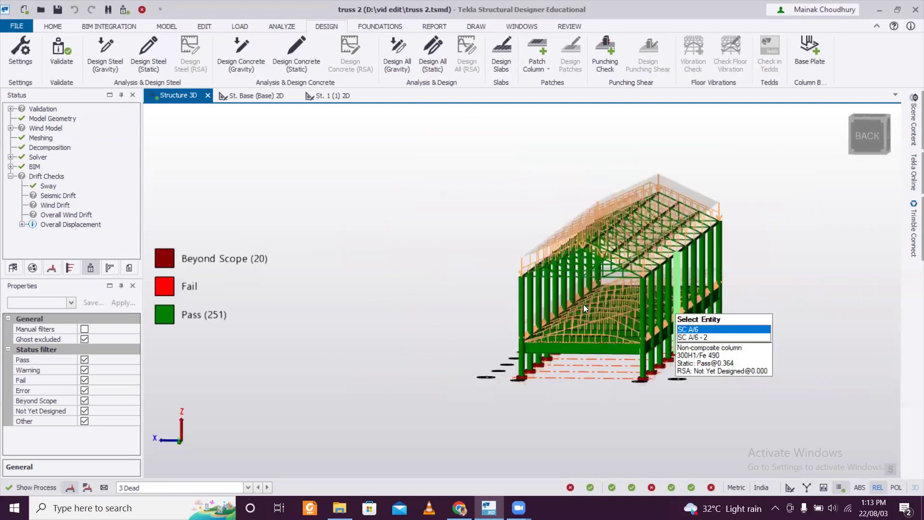
middle_click_drag(708, 297, 747, 339)
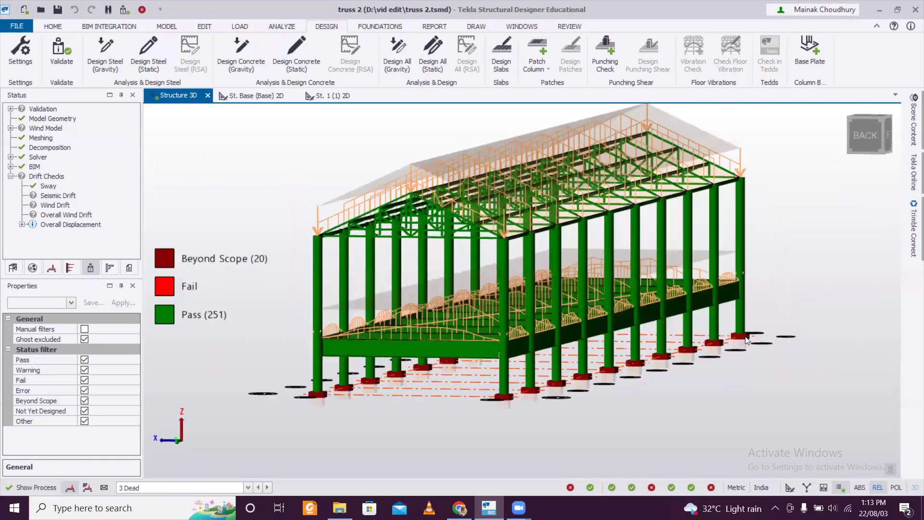
scroll(747, 337, "up", 3)
scroll(748, 313, "down", 2)
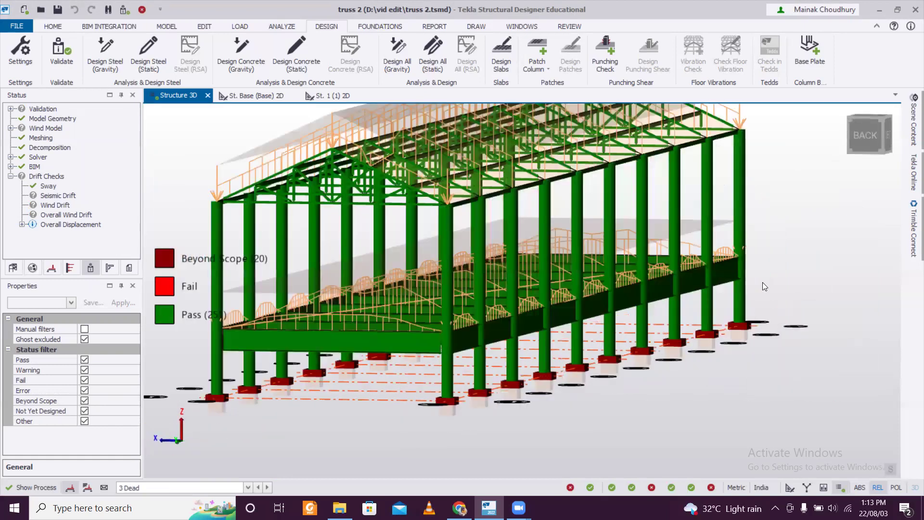
middle_click_drag(708, 302, 369, 281)
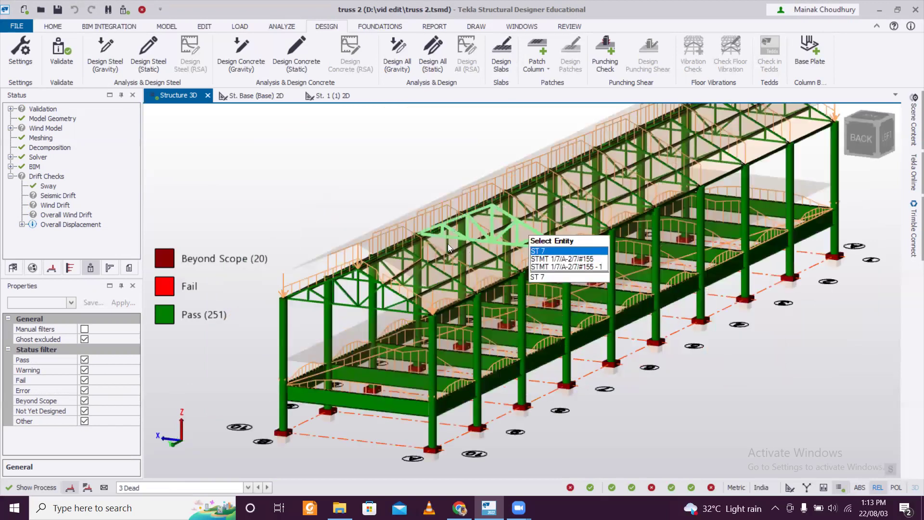
middle_click_drag(268, 233, 485, 219)
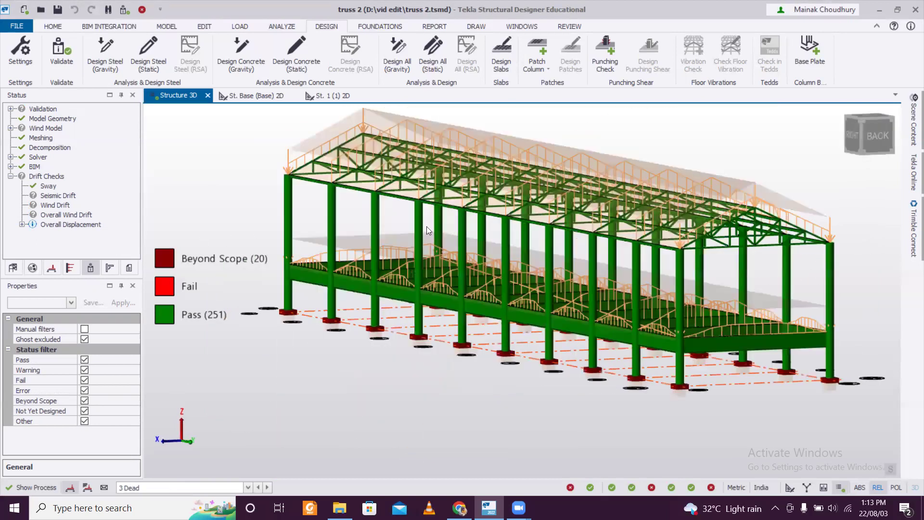
middle_click_drag(427, 227, 304, 224)
mouse_move(454, 246)
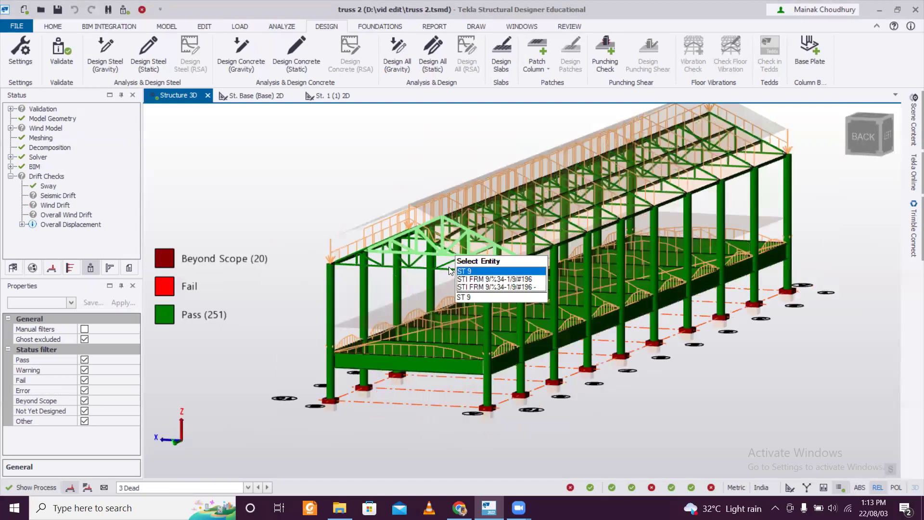
scroll(453, 270, "up", 3)
scroll(455, 272, "down", 3)
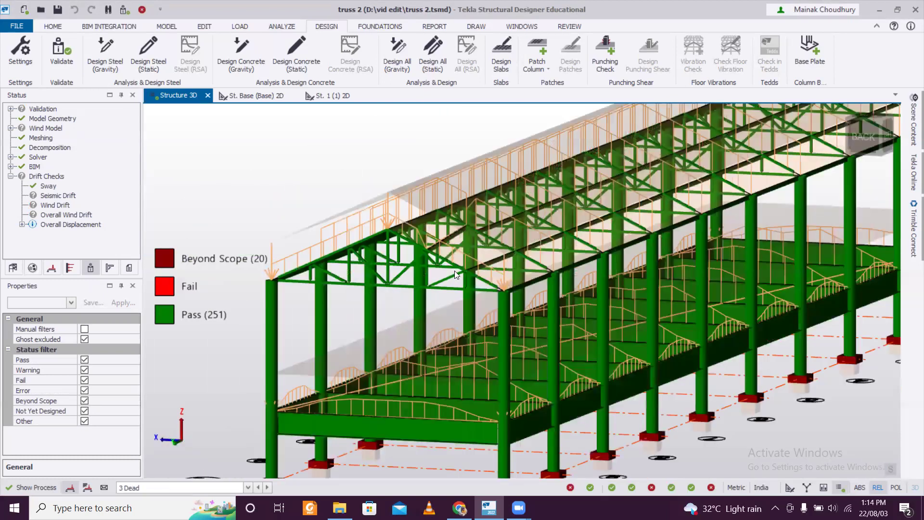
scroll(430, 292, "down", 3)
scroll(362, 304, "up", 2)
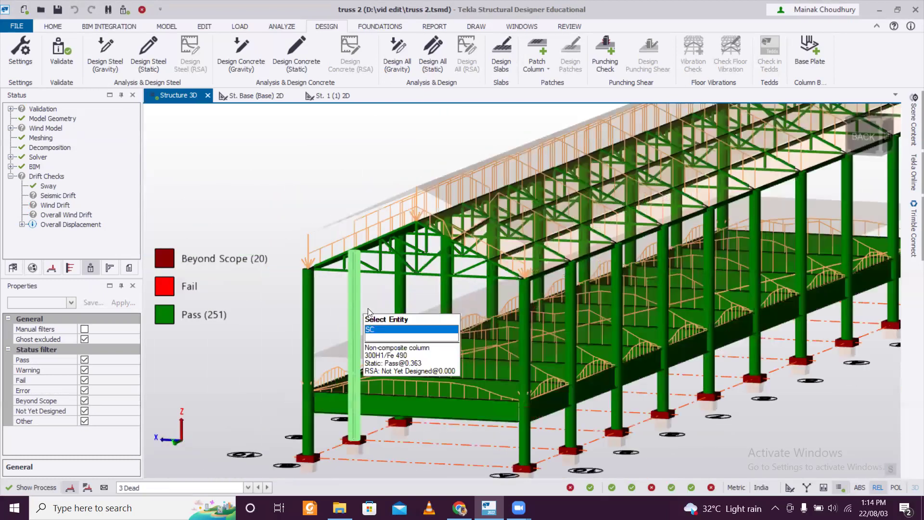
scroll(450, 315, "down", 3)
right_click_drag(449, 316, 626, 312)
middle_click_drag(626, 315, 404, 314)
middle_click_drag(503, 288, 448, 272)
scroll(448, 272, "up", 2)
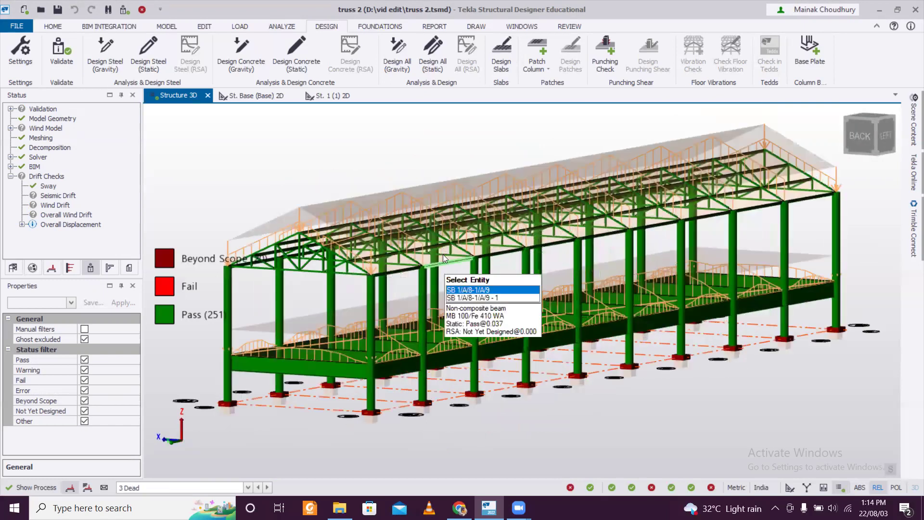
scroll(443, 253, "up", 2)
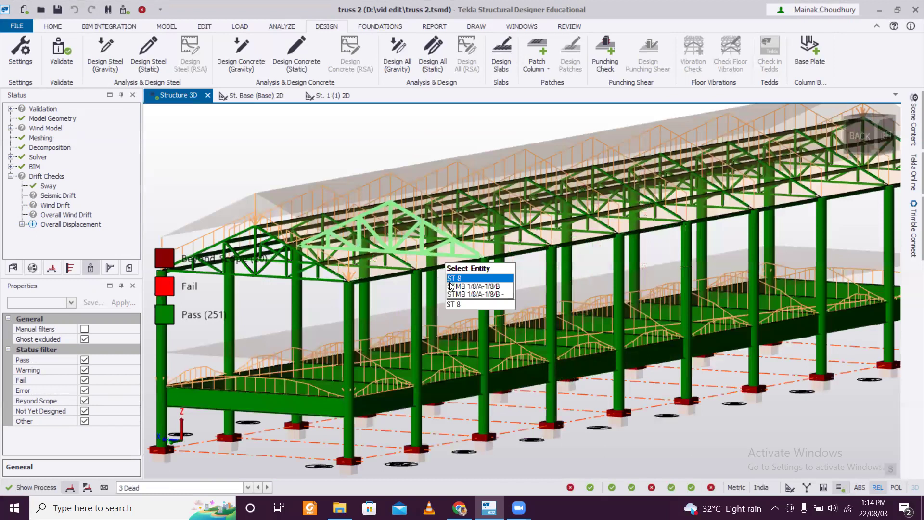
scroll(448, 290, "down", 3)
middle_click_drag(444, 294, 498, 295)
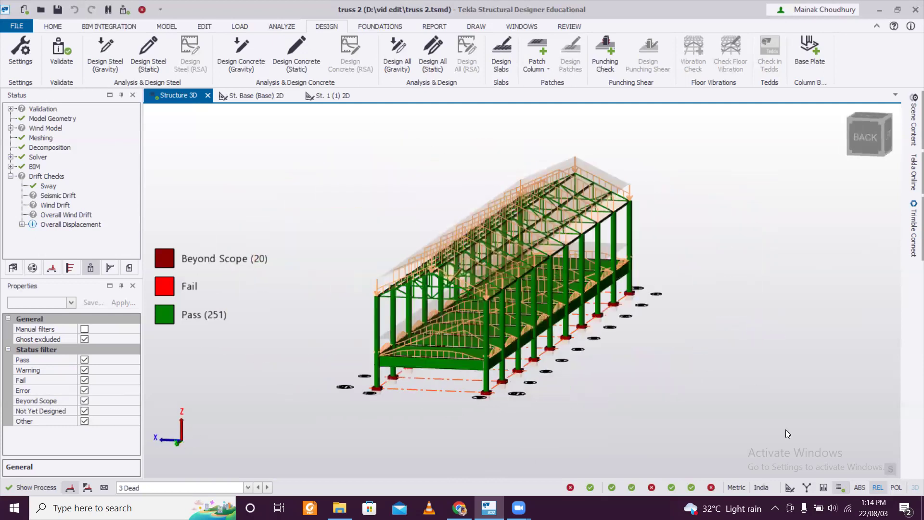
scroll(600, 357, "up", 3)
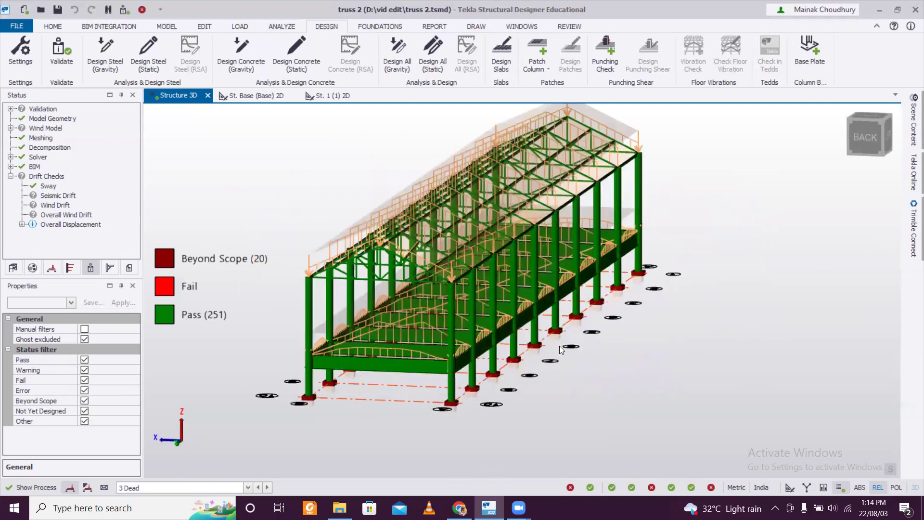
middle_click_drag(560, 346, 650, 353)
scroll(650, 356, "up", 1)
scroll(655, 357, "down", 2)
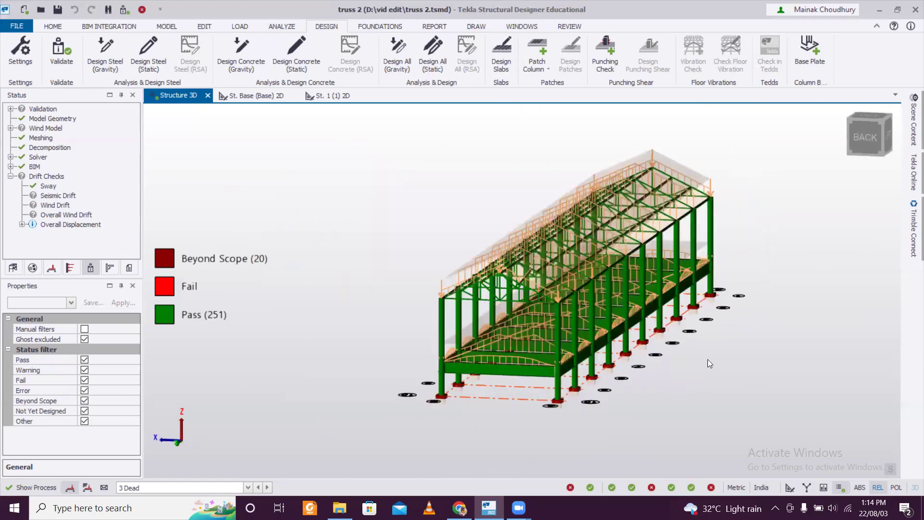
scroll(709, 360, "up", 2)
right_click_drag(714, 364, 699, 373)
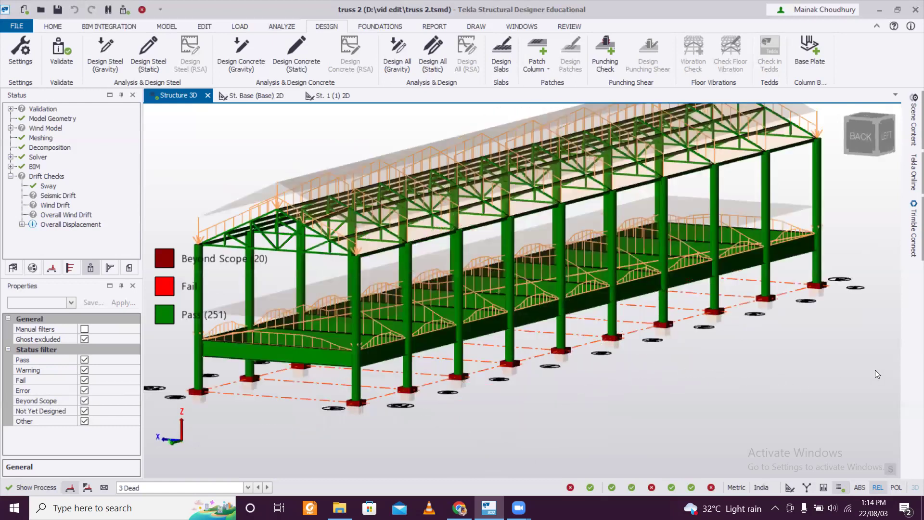
right_click_drag(875, 369, 910, 371)
right_click_drag(771, 371, 740, 375)
scroll(685, 352, "down", 2)
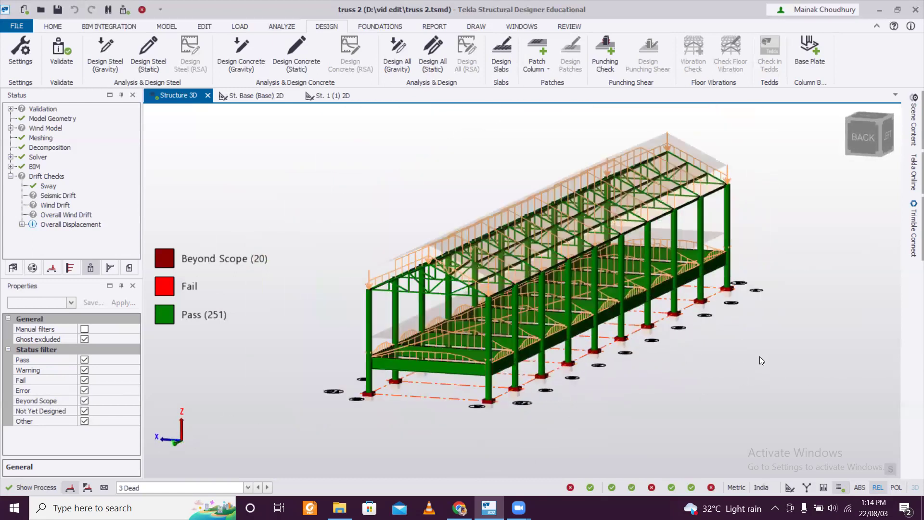
middle_click_drag(766, 354, 702, 368)
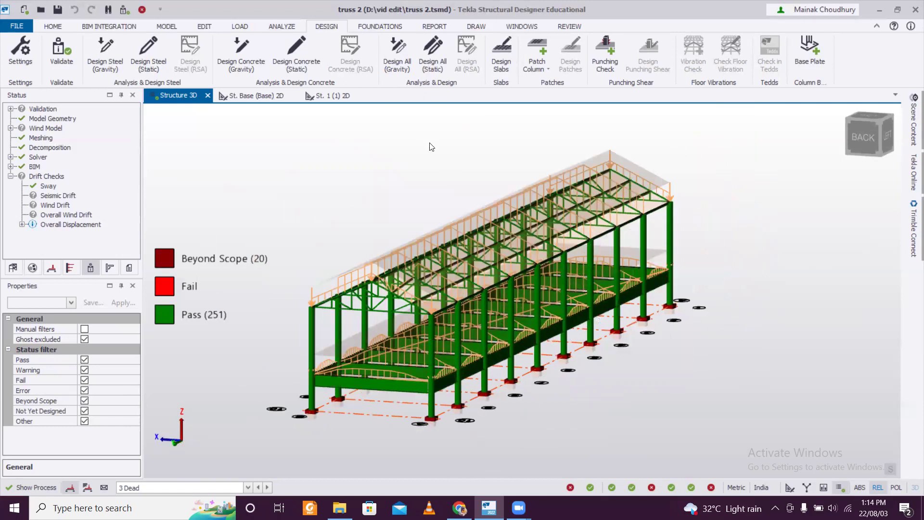
scroll(378, 319, "up", 2)
scroll(379, 318, "up", 2)
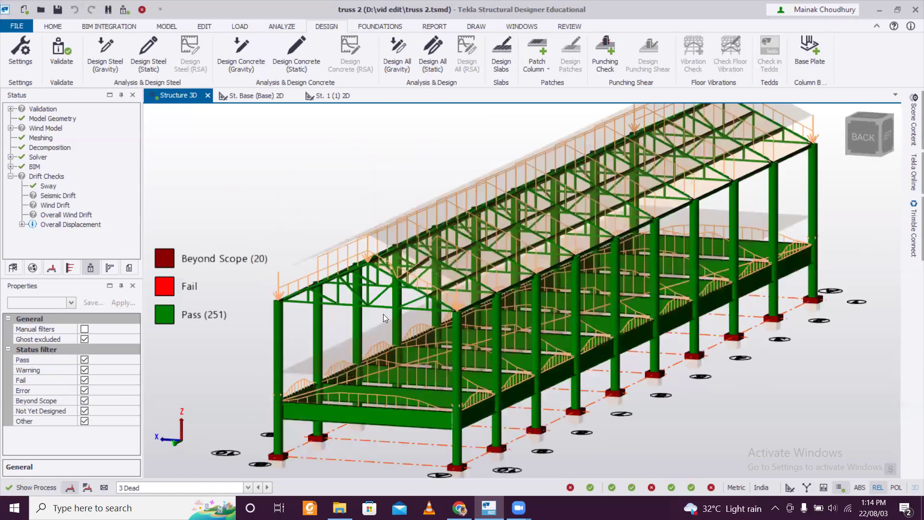
scroll(384, 312, "down", 2)
scroll(384, 313, "up", 3)
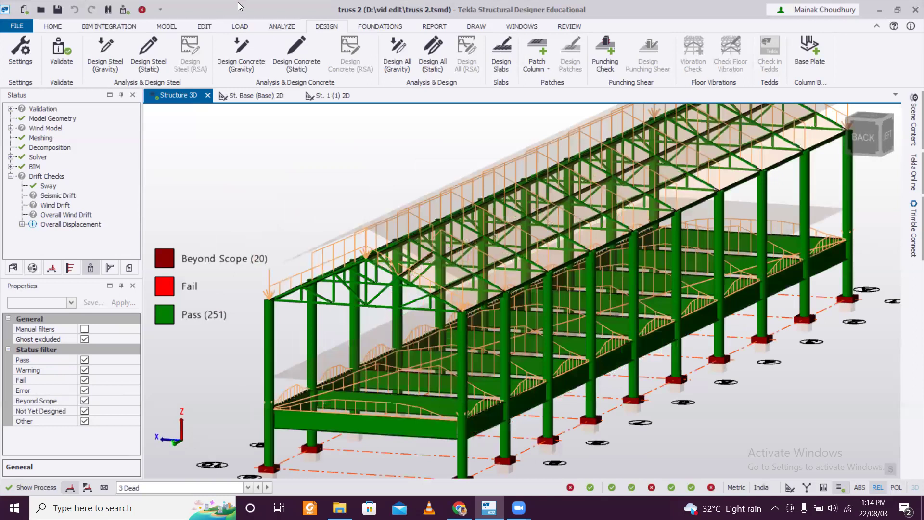
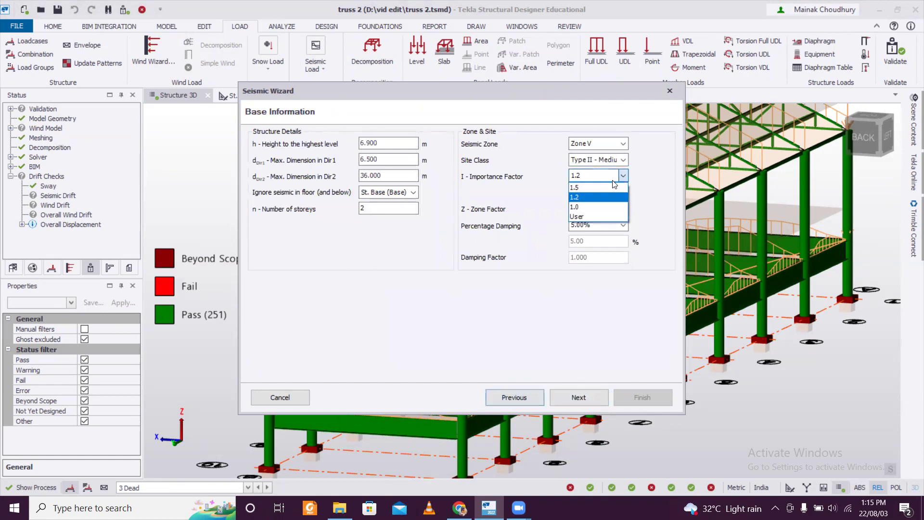
Keep the importance factor at 1.0 and advance past the irregularities page
left_click(595, 185)
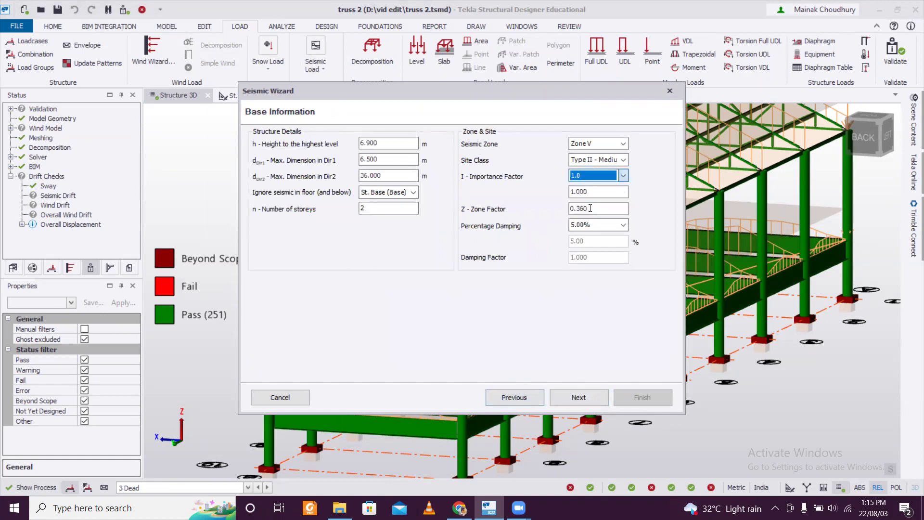
left_click(623, 176)
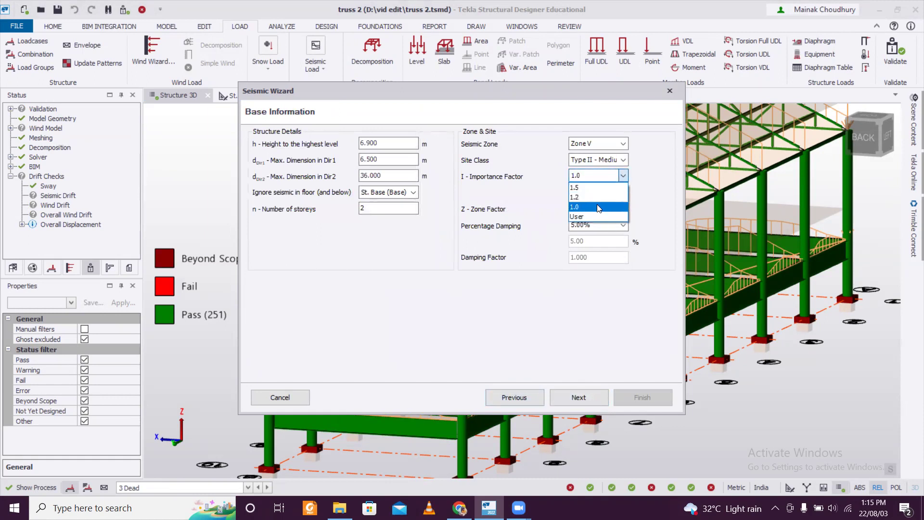
left_click(608, 173)
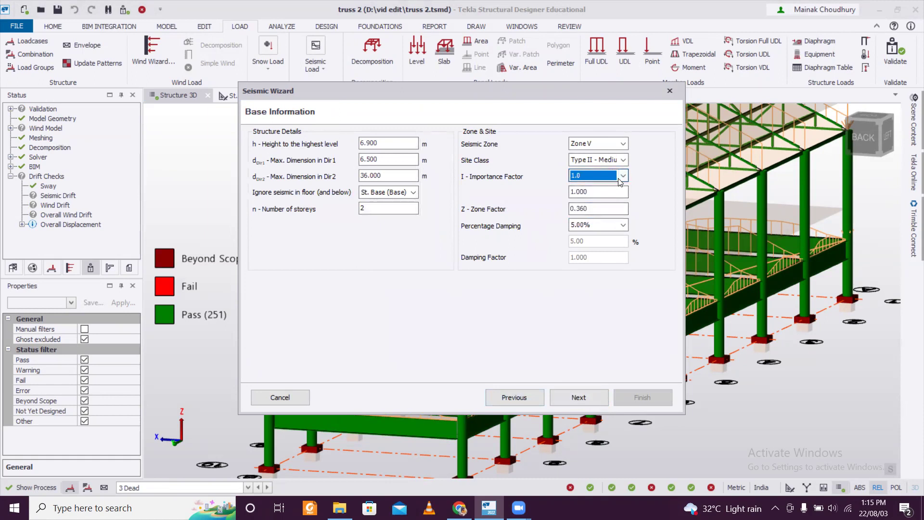
left_click(588, 397)
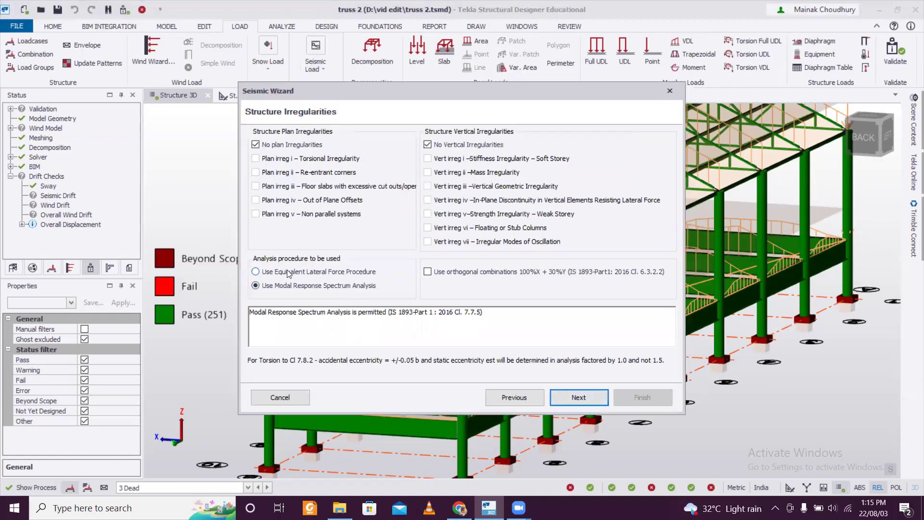
left_click(577, 401)
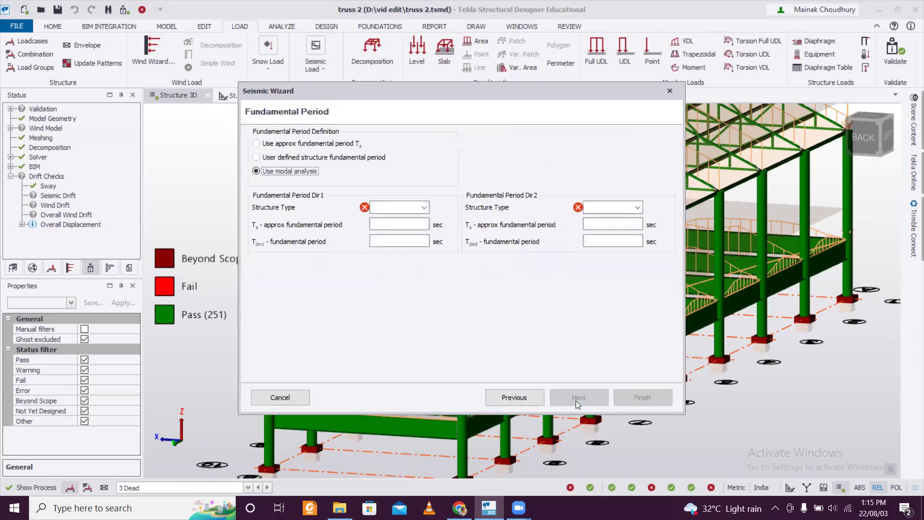
Set both Dir1 and Dir2 structure types to Steel MRF Building (Ta 0.362 s)
left_click(394, 210)
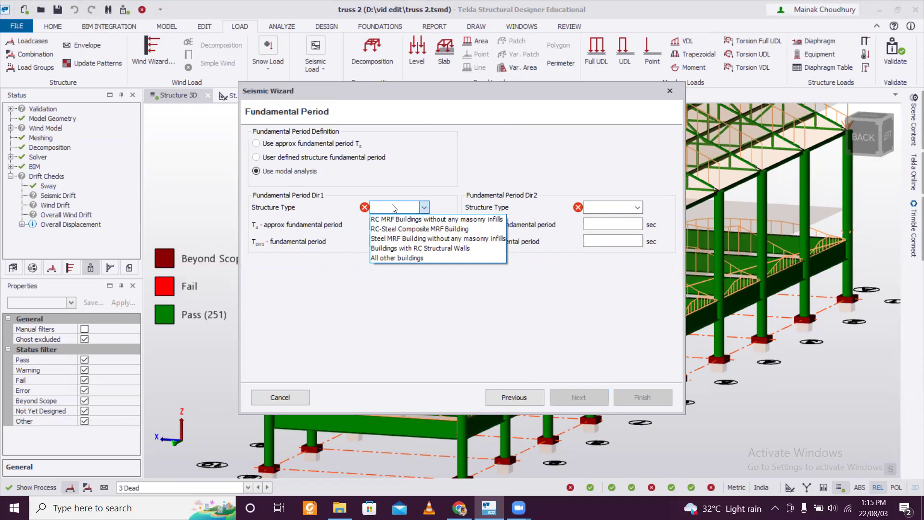
left_click(439, 239)
left_click(425, 207)
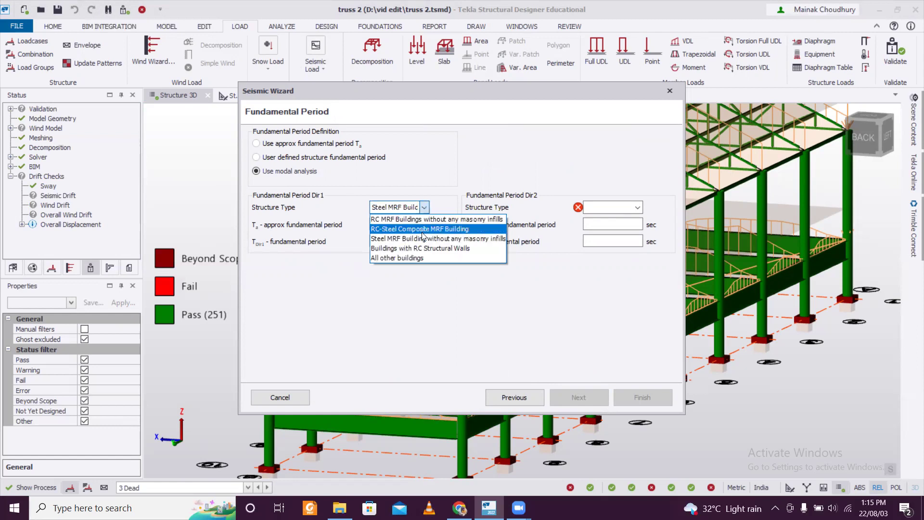
left_click(439, 238)
left_click(611, 208)
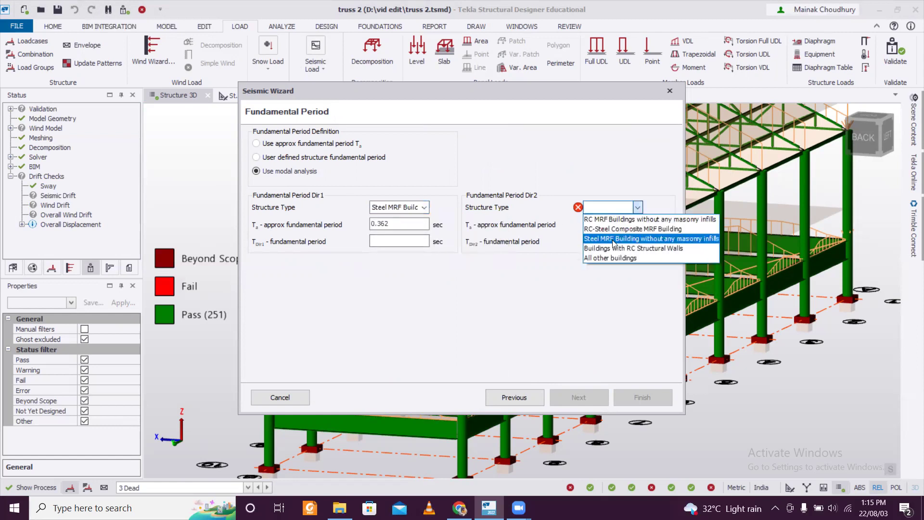
left_click(615, 242)
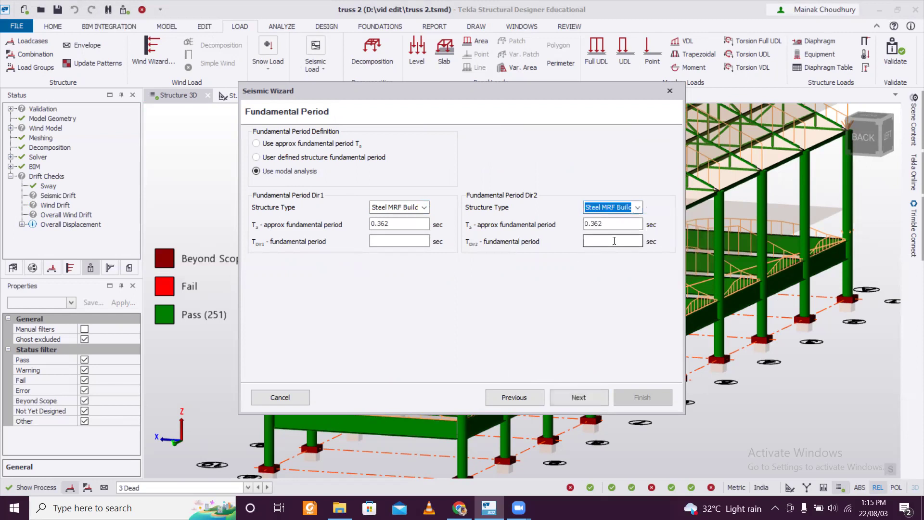
left_click(583, 396)
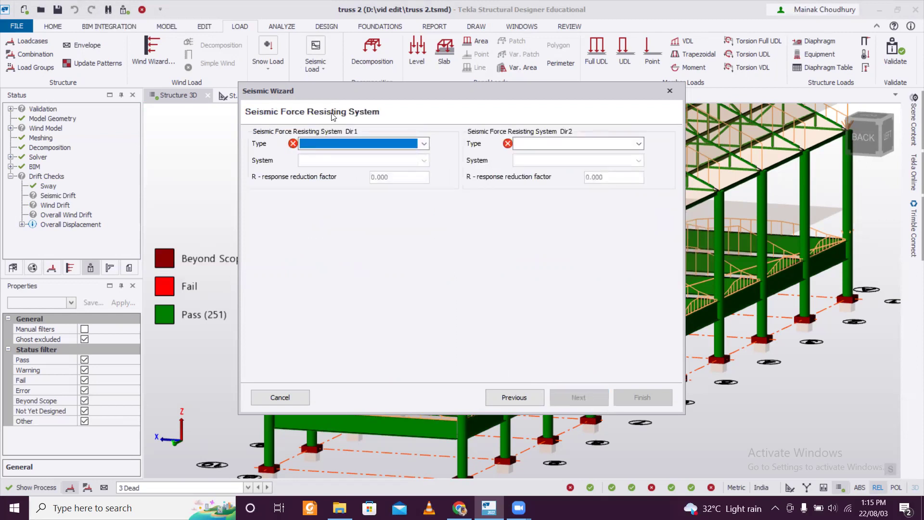
Choose Moment Frame Systems, steel building with SMRF (R 5.000) for both Dir1 and Dir2
left_click(370, 143)
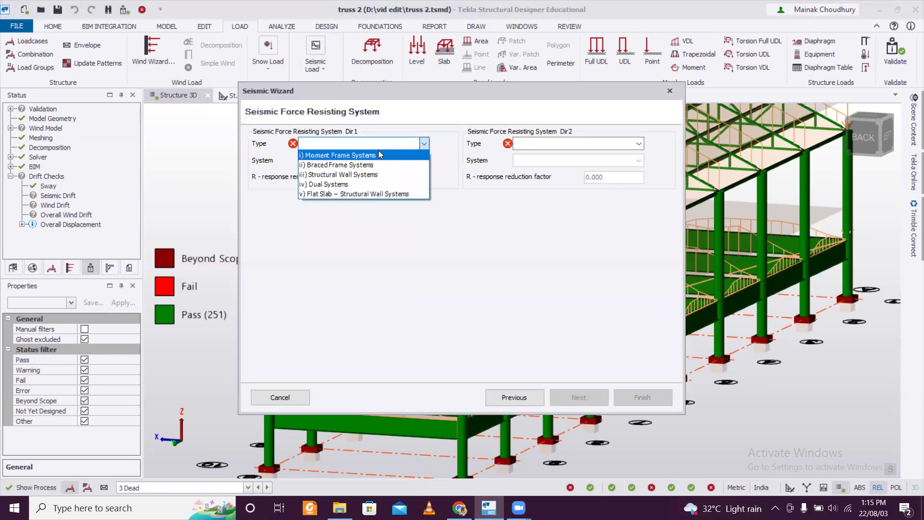
left_click(379, 152)
left_click(376, 160)
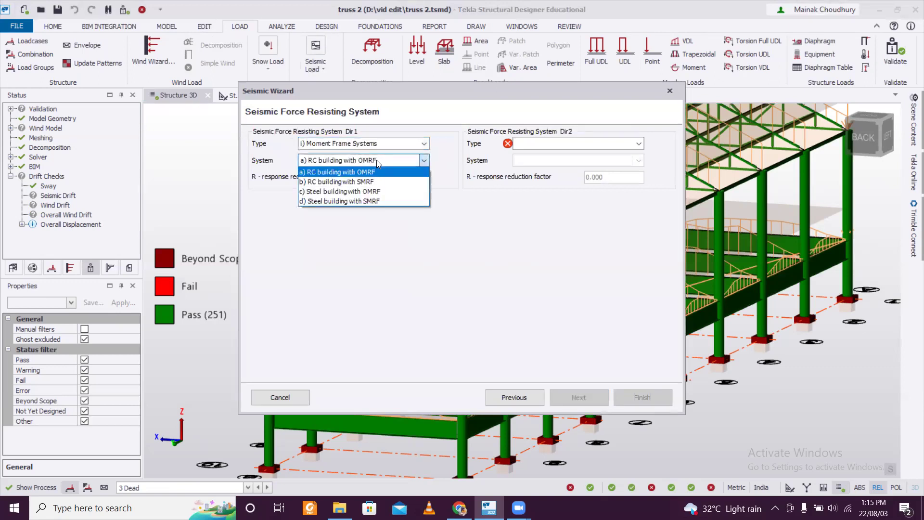
left_click(372, 201)
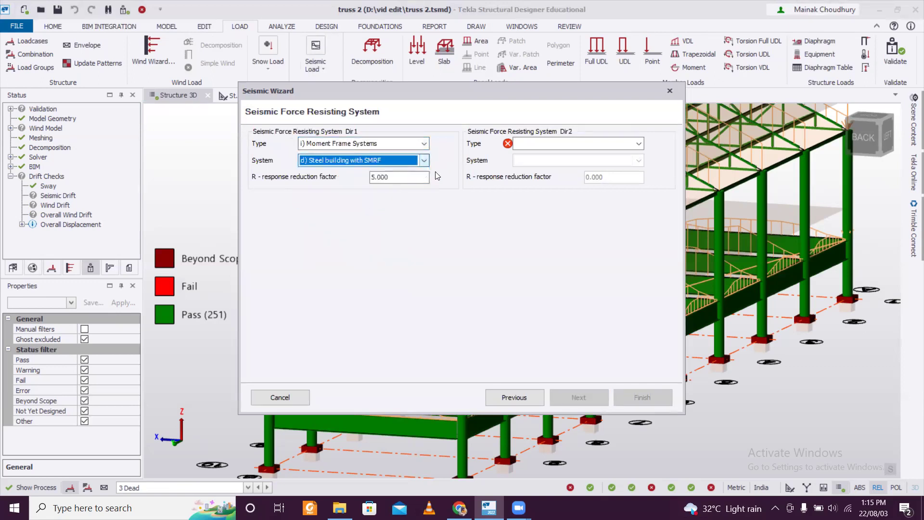
left_click(530, 143)
left_click(538, 153)
left_click(539, 161)
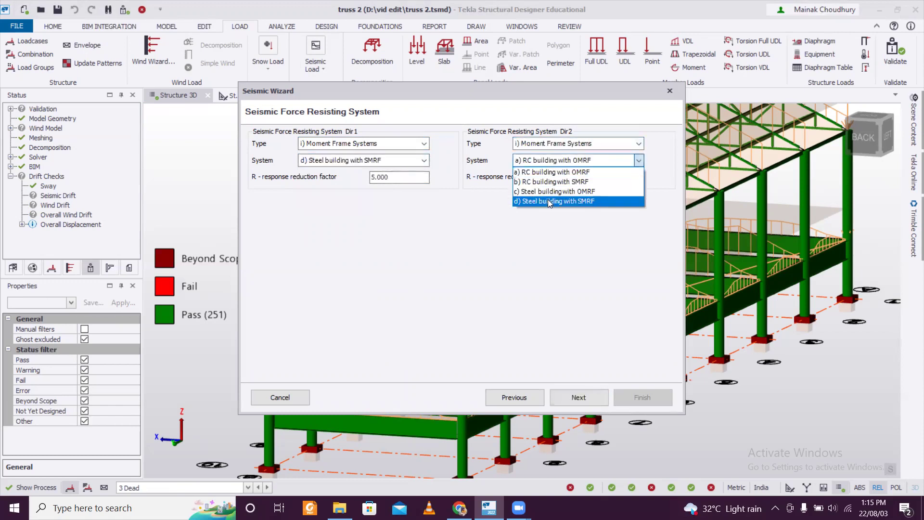
left_click(548, 200)
Include all loadcases (self weight, dead, services, imposed, roof imposed) in the effective seismic weight
left_click(578, 398)
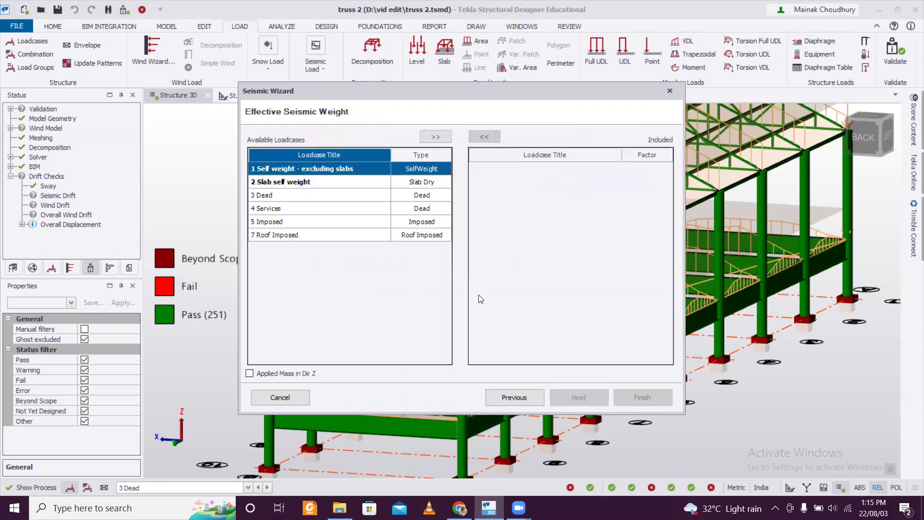
left_click(435, 139)
left_click(436, 138)
left_click(436, 139)
left_click(436, 139)
left_click(436, 139)
left_click(436, 138)
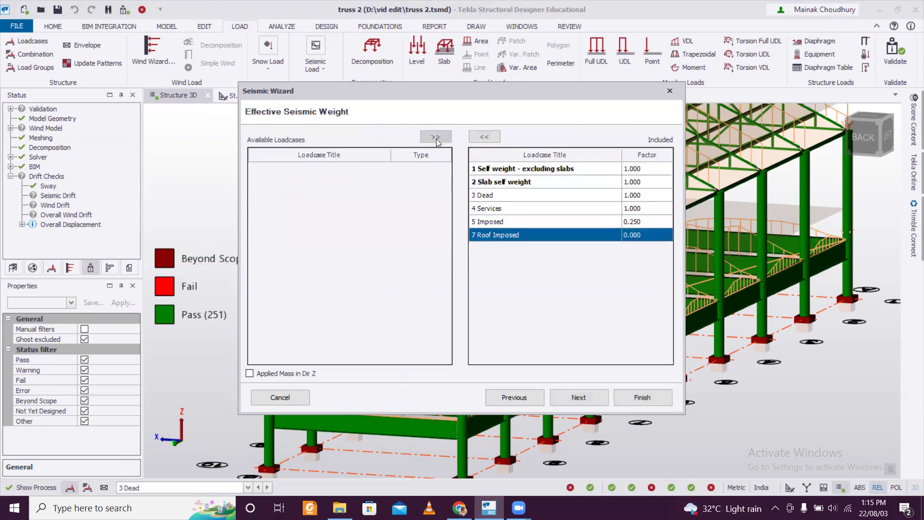
left_click(597, 397)
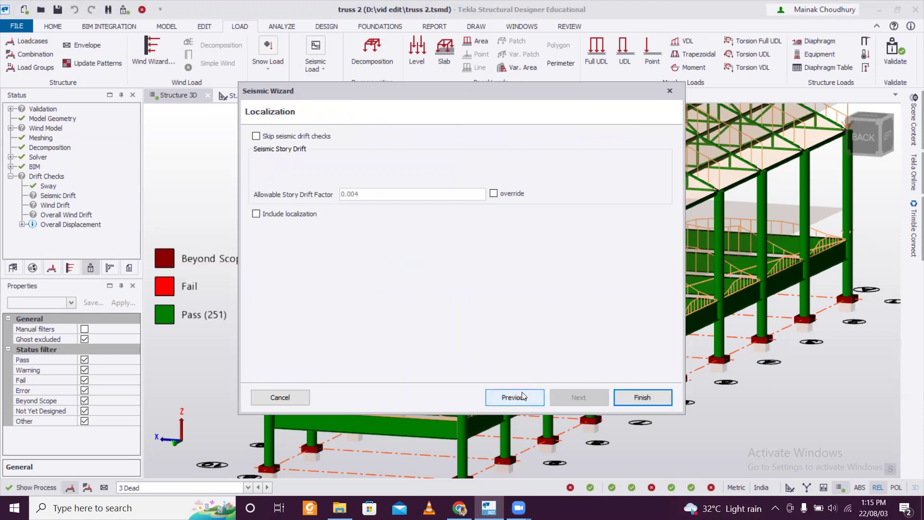
Skip the seismic drift checks and finish the Seismic Wizard
left_click(256, 136)
left_click(256, 136)
left_click(256, 136)
left_click(256, 136)
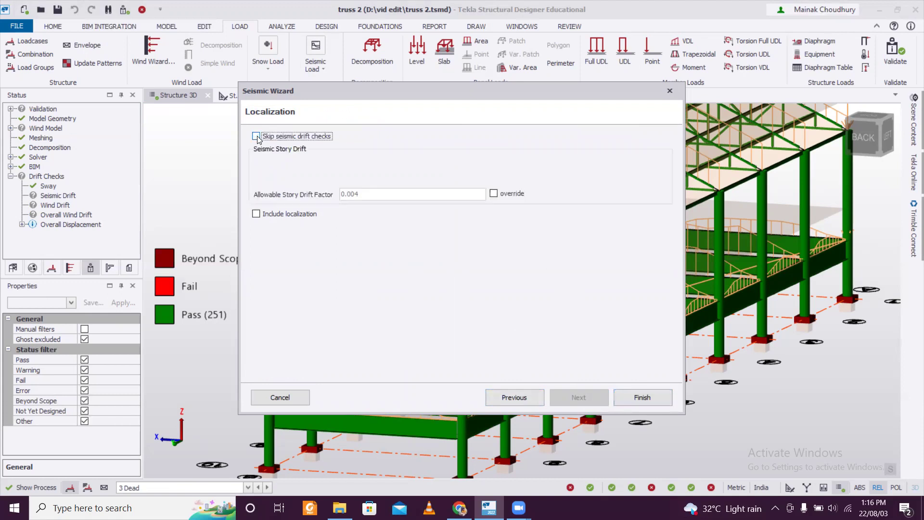
left_click(256, 137)
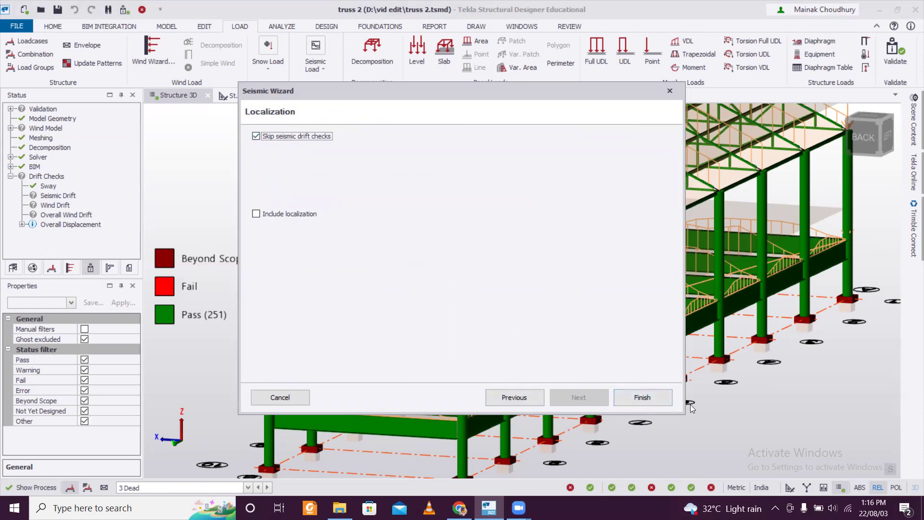
left_click(654, 397)
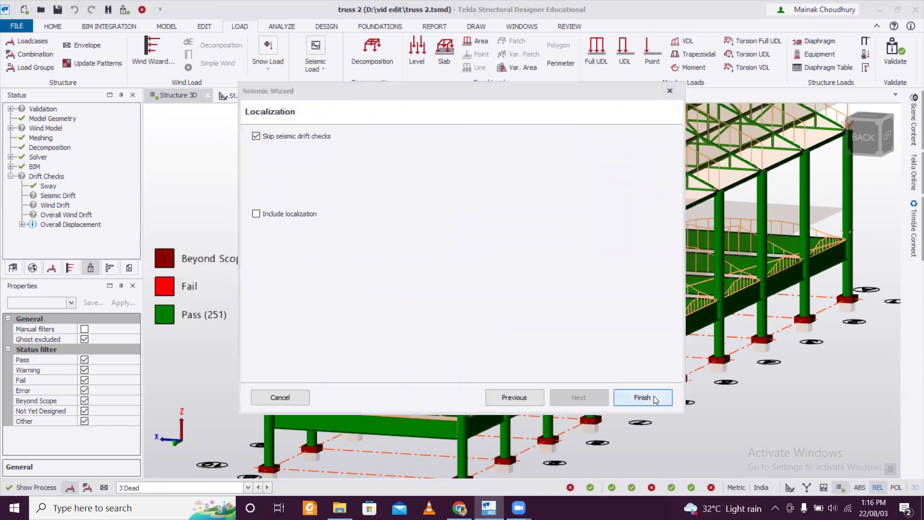
left_click(530, 251)
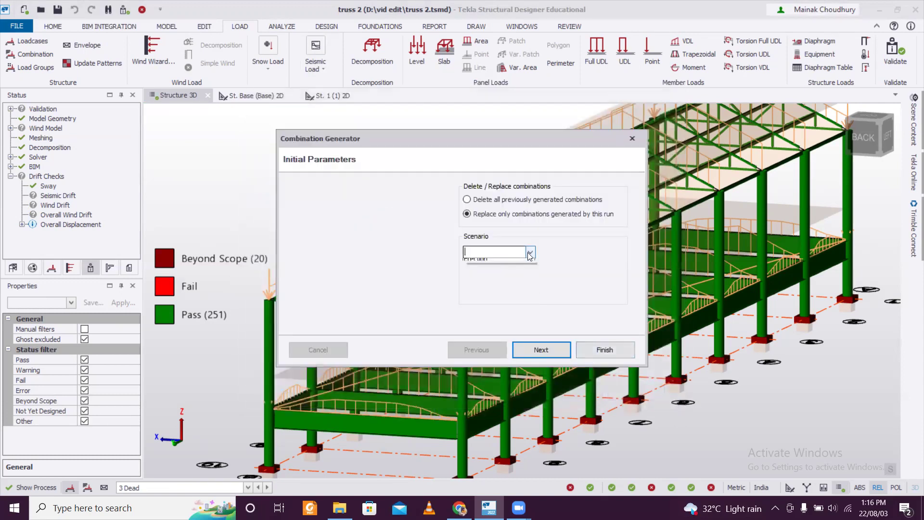
Generate the load combinations for the Operating scenario
left_click(519, 262)
left_click(548, 352)
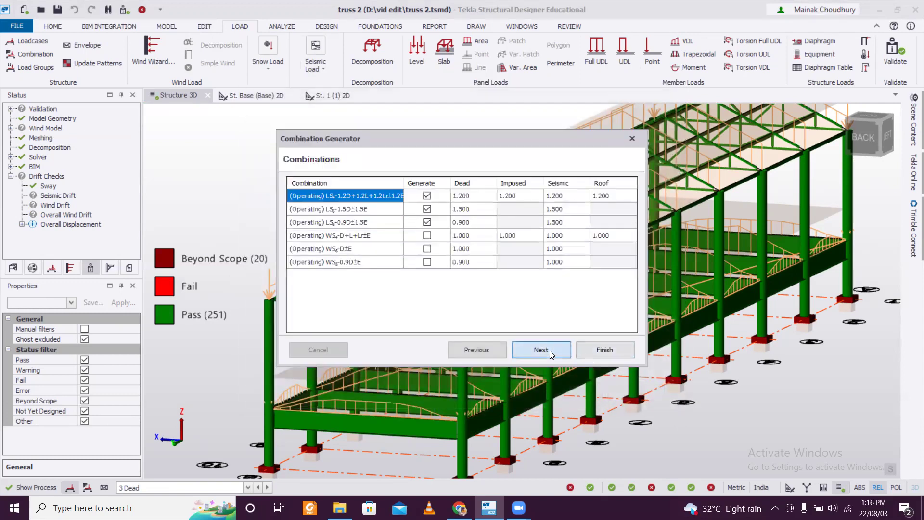
left_click(554, 355)
left_click(607, 353)
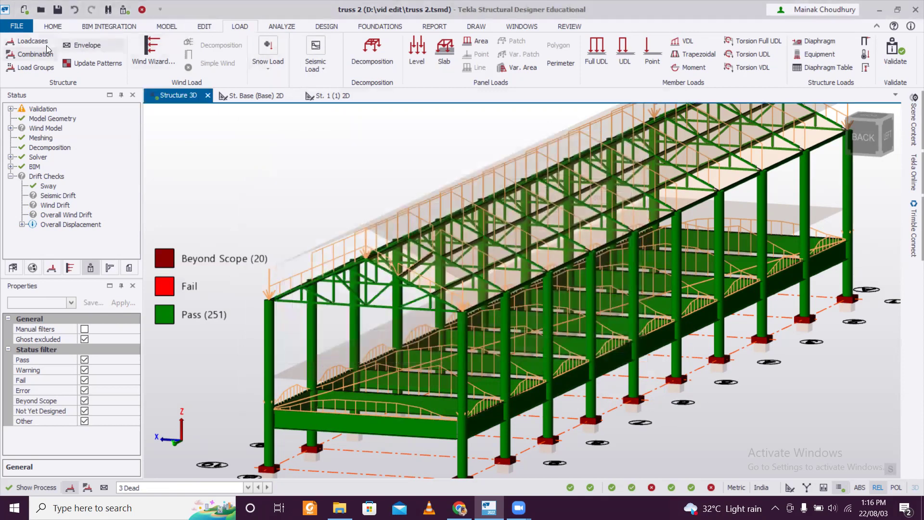
Regenerate the combinations from the Load > Combination list, replacing the previous ones, and accept
left_click(45, 47)
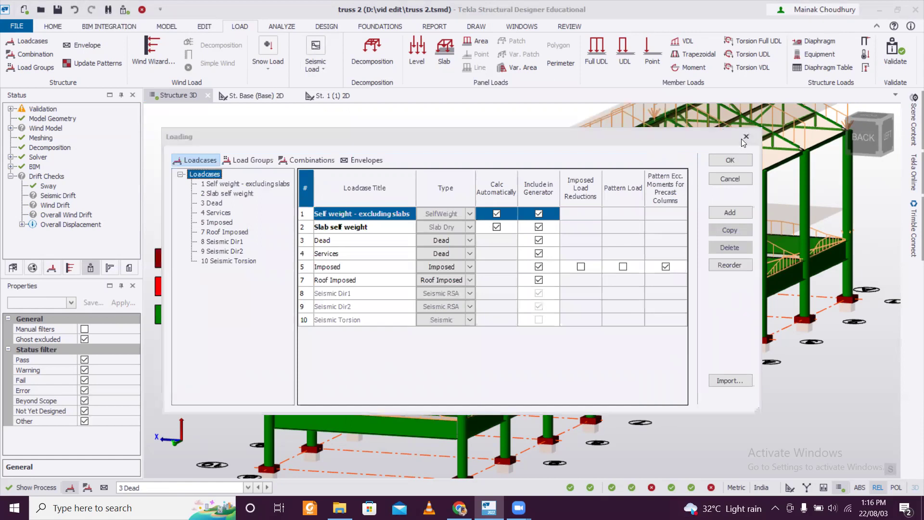
left_click(745, 138)
left_click(56, 57)
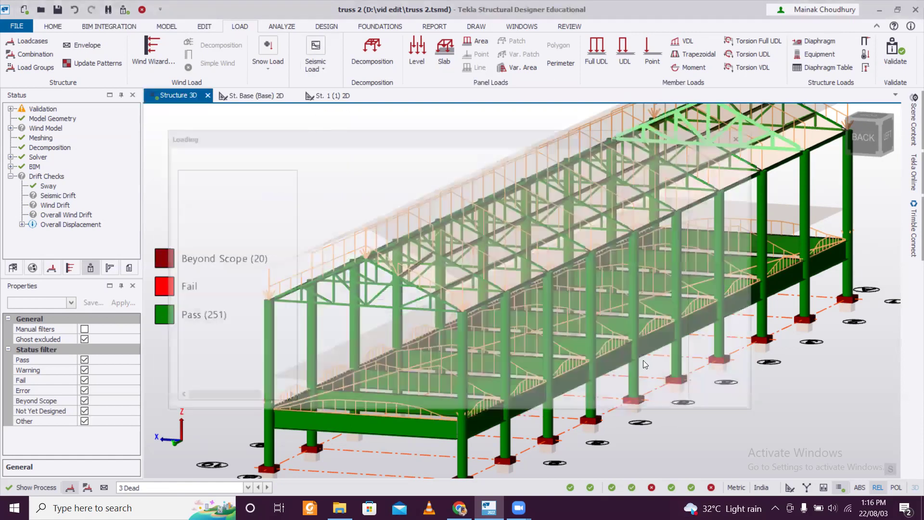
left_click(724, 397)
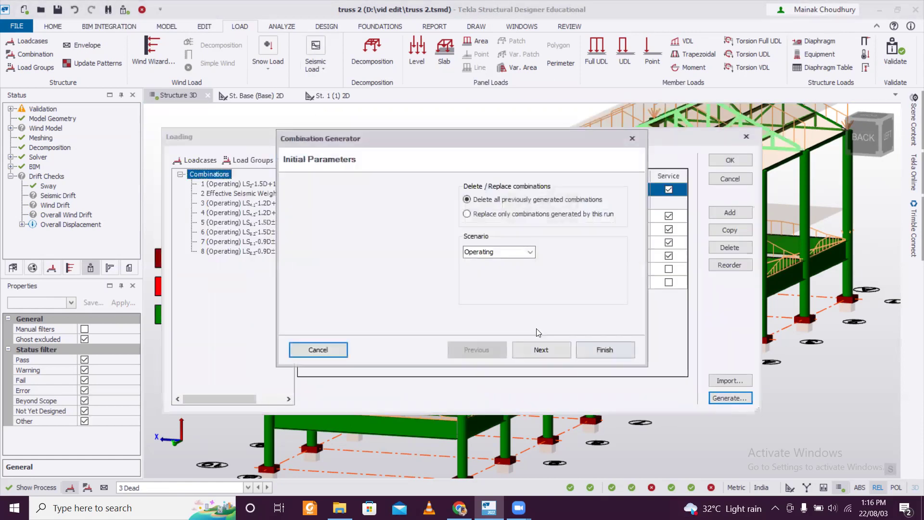
left_click(543, 347)
left_click(549, 350)
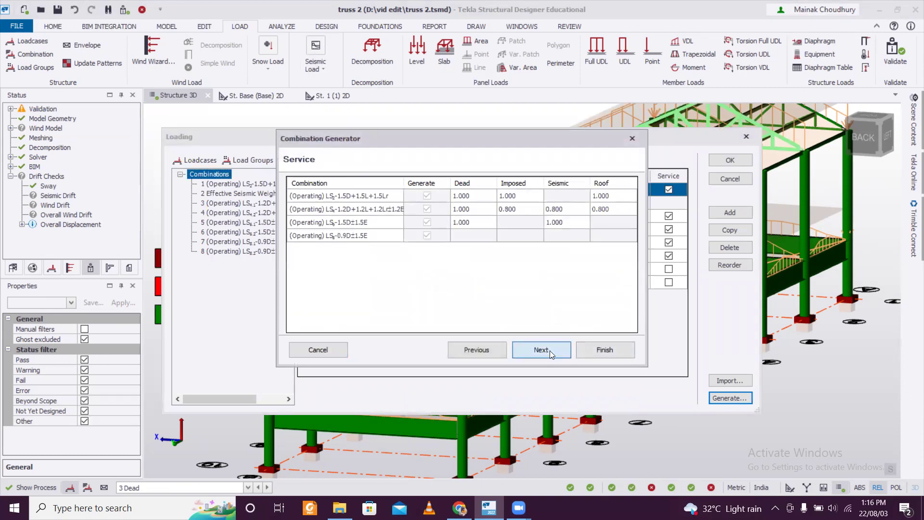
left_click(553, 351)
left_click(594, 350)
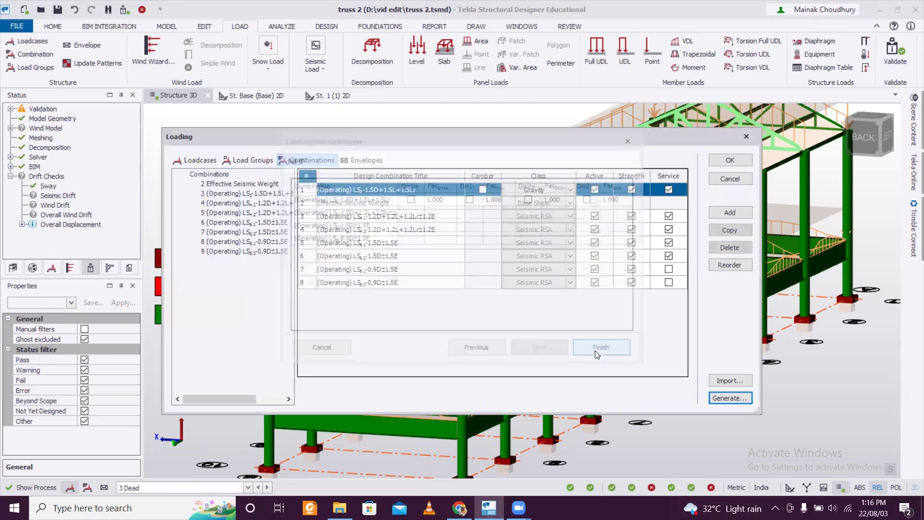
left_click(730, 161)
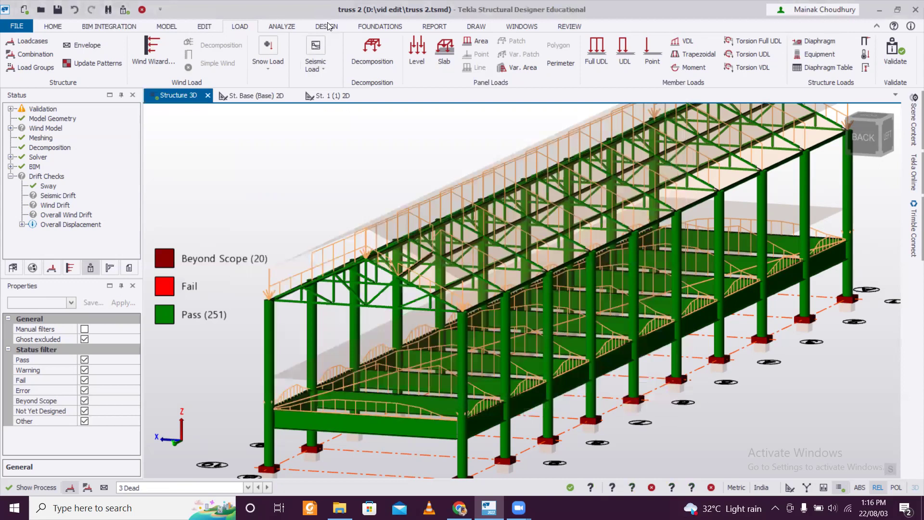
Run static design on all members and orbit the shed model
left_click(328, 26)
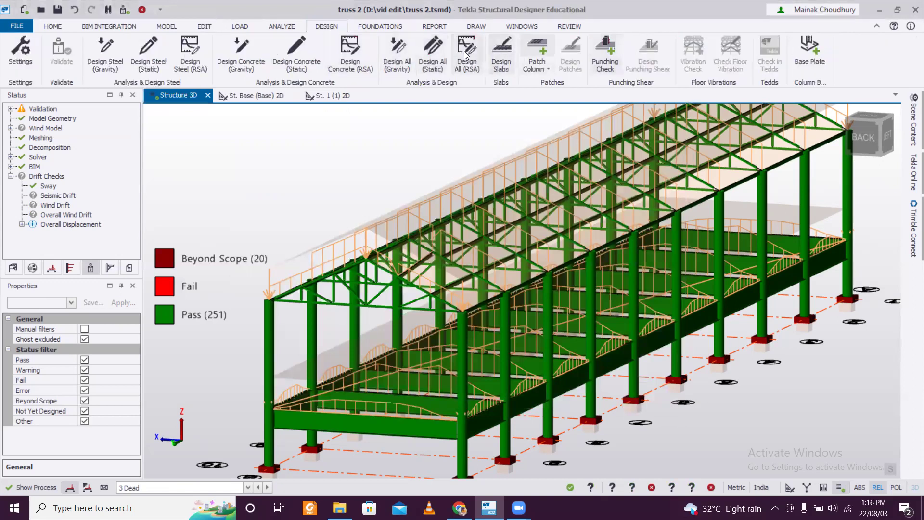
left_click(439, 53)
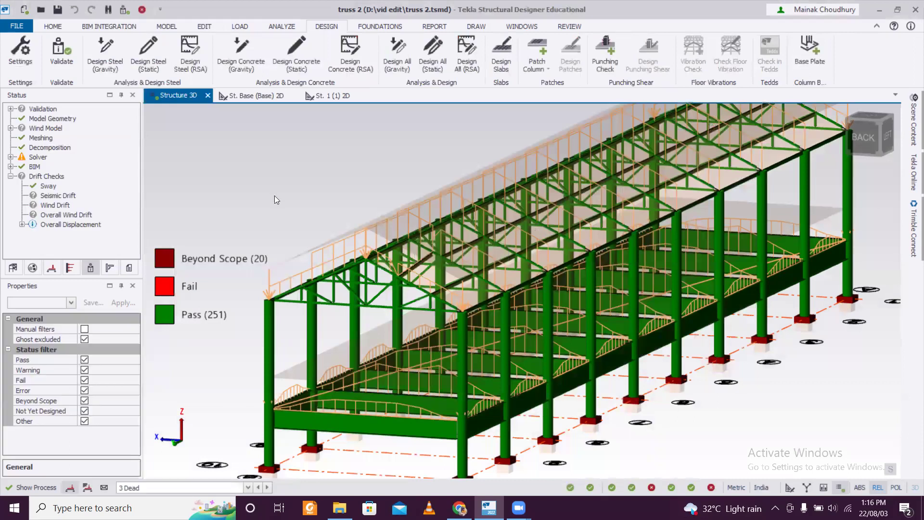
scroll(280, 193, "down", 3)
scroll(265, 196, "up", 2)
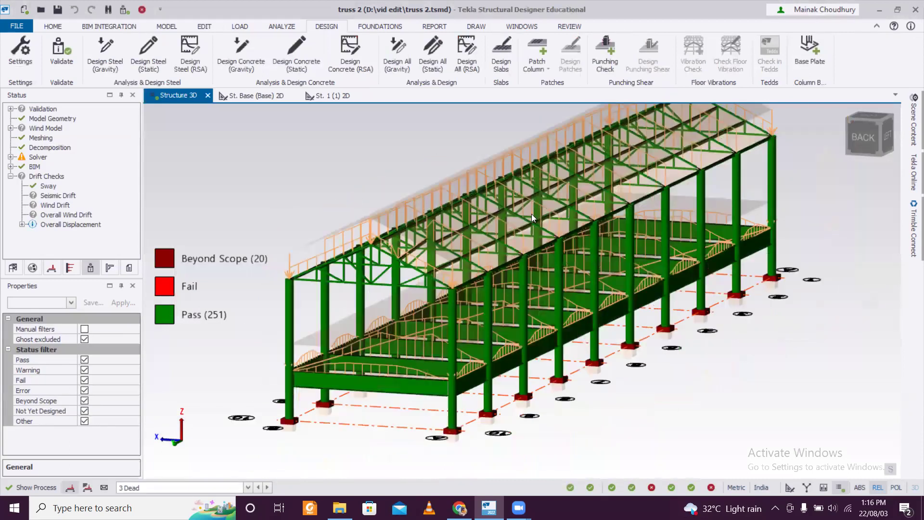
mouse_move(324, 206)
middle_mouse_down()
mouse_move(263, 191)
mouse_move(318, 198)
middle_mouse_up()
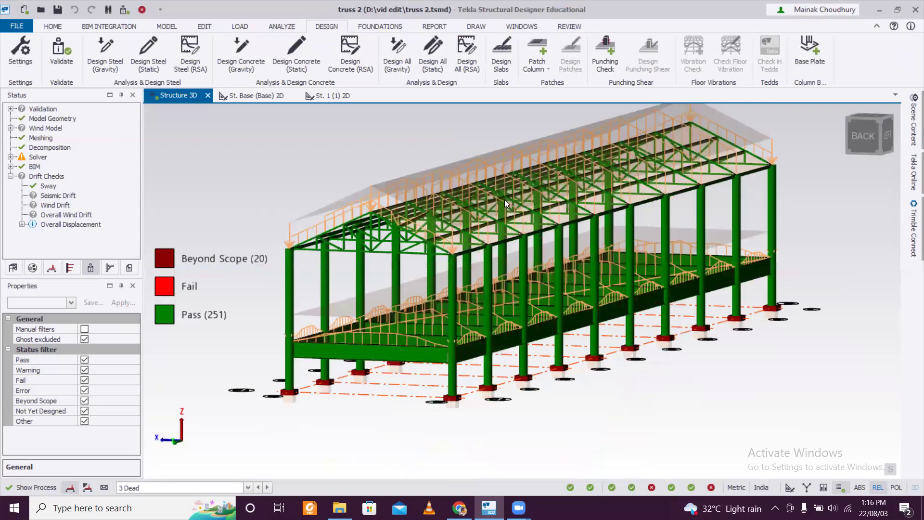
middle_click_drag(504, 199, 308, 191)
scroll(302, 194, "down", 1)
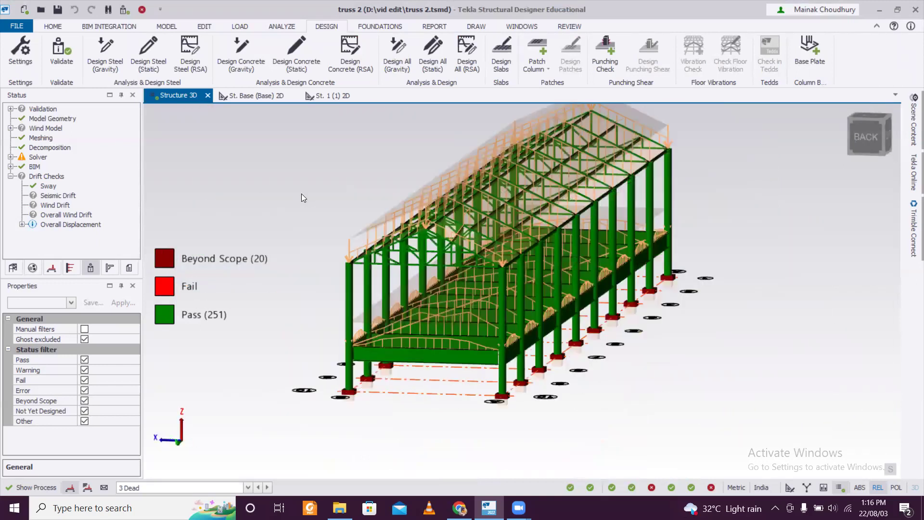
scroll(302, 194, "up", 2)
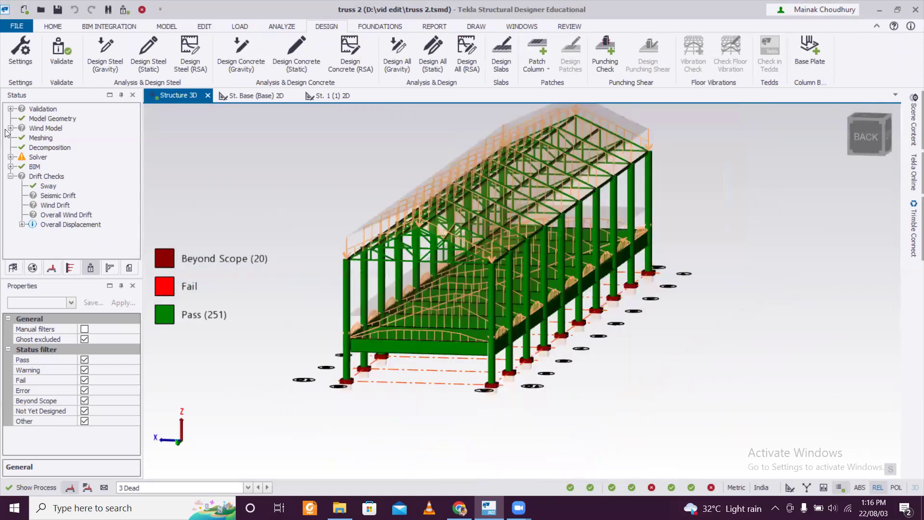
Open the first-order linear solver's support/release warning in its solver view, then return to Structure 3D
left_click(10, 157)
left_click(22, 167)
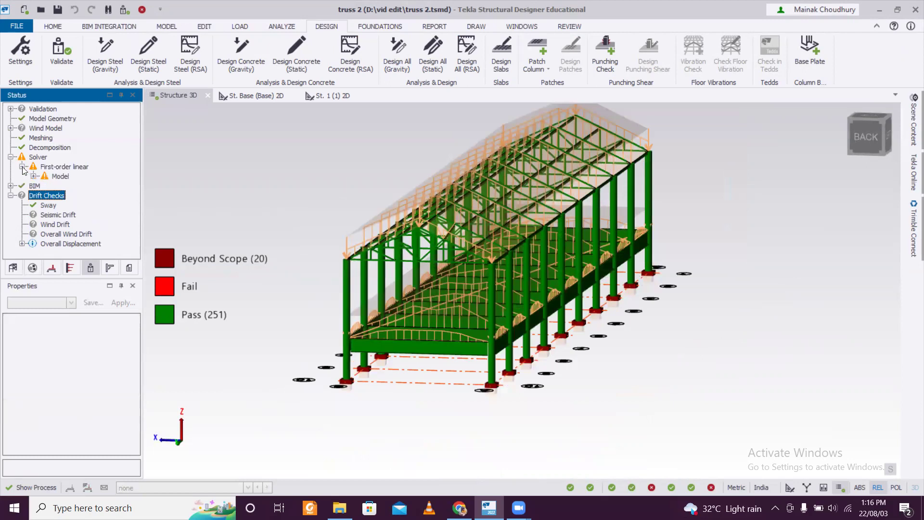
left_click(33, 176)
mouse_move(66, 186)
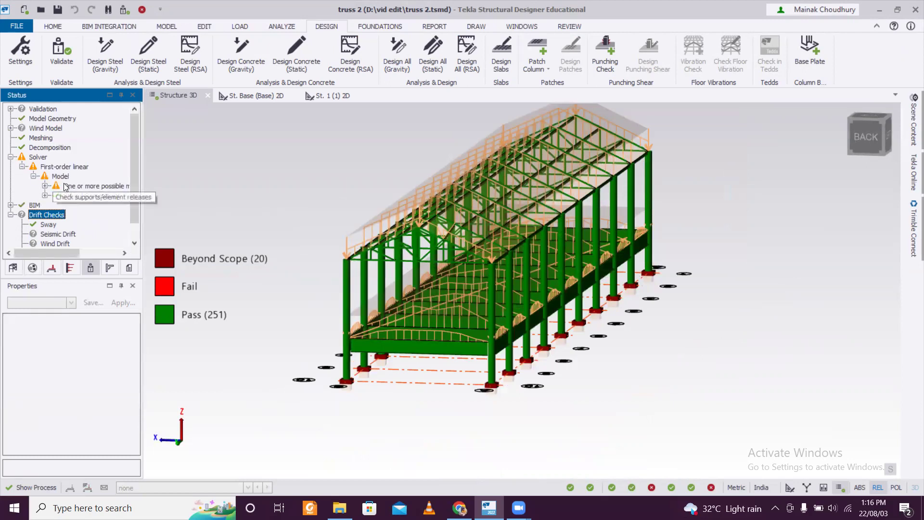
left_click(71, 187)
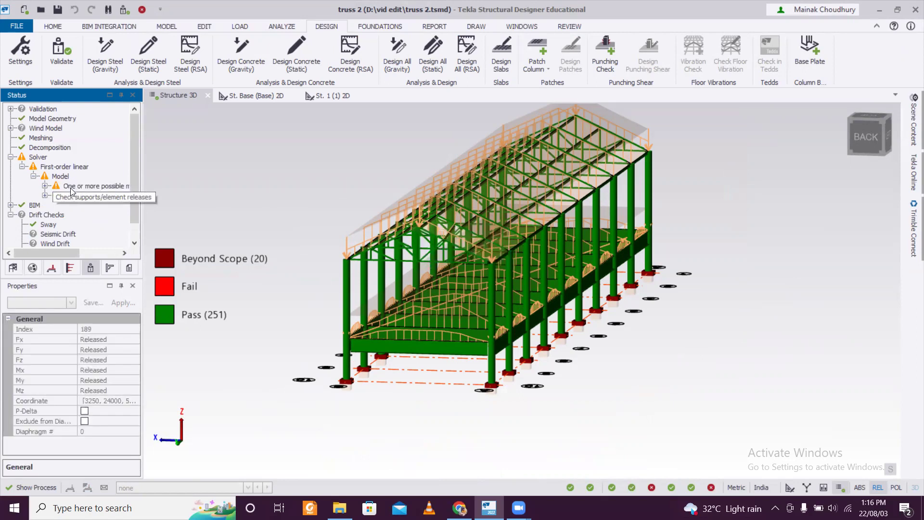
scroll(522, 293, "down", 3)
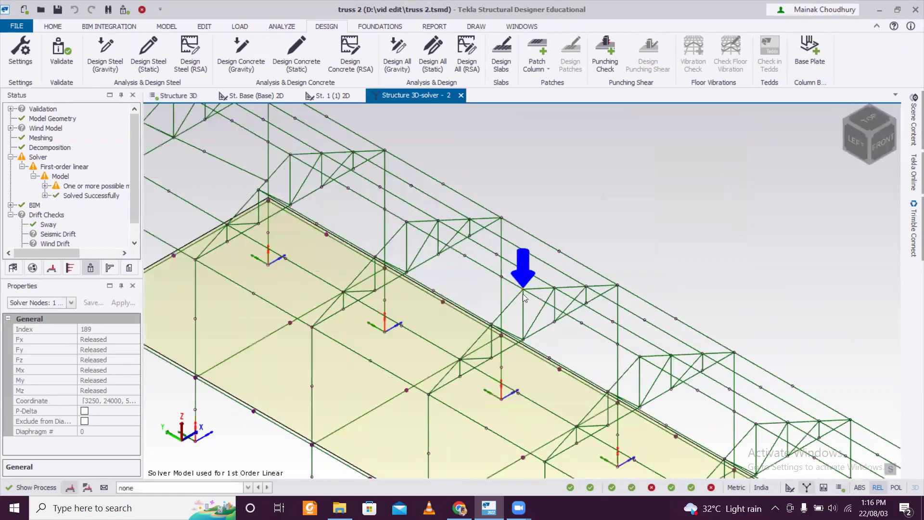
left_click(43, 108)
left_click(178, 96)
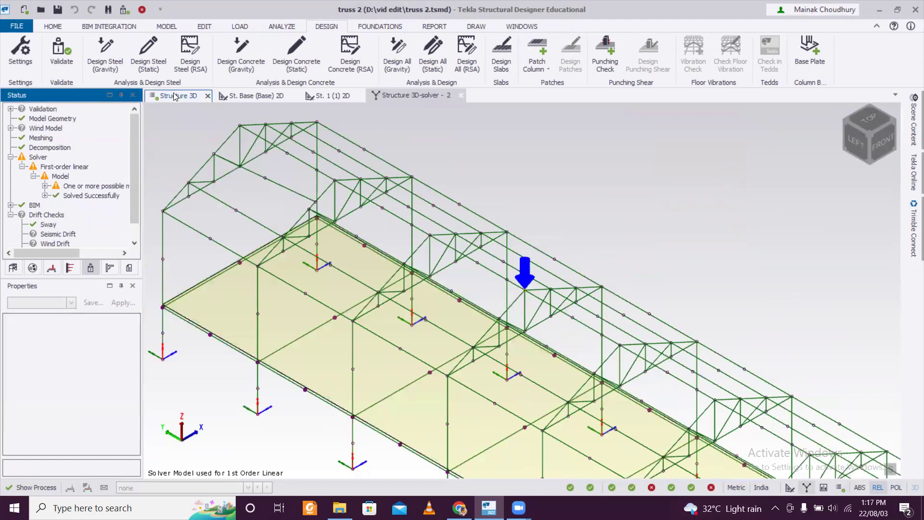
Orbit and zoom around the shed's design status (251 passing, none failing), then show the Foundations tools
mouse_move(536, 270)
right_click_drag(573, 267, 511, 266)
scroll(553, 270, "up", 3)
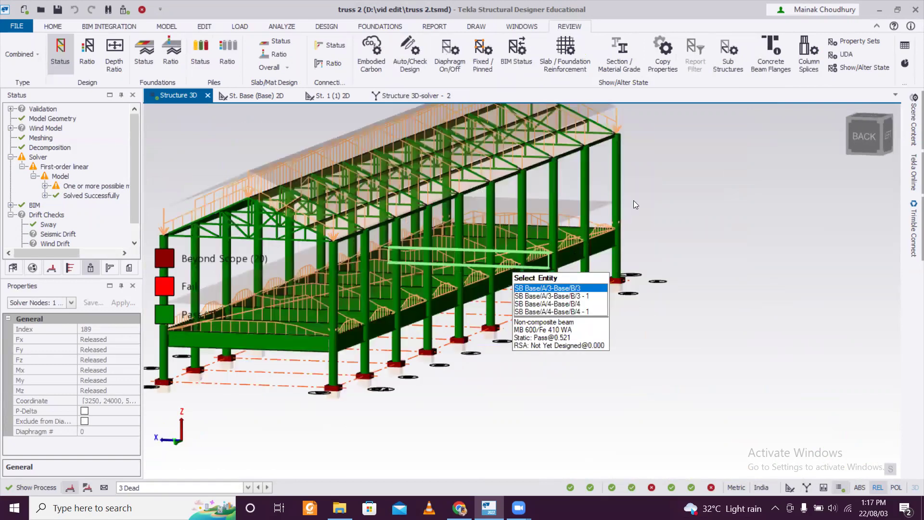
scroll(634, 200, "up", 2)
scroll(557, 321, "down", 4)
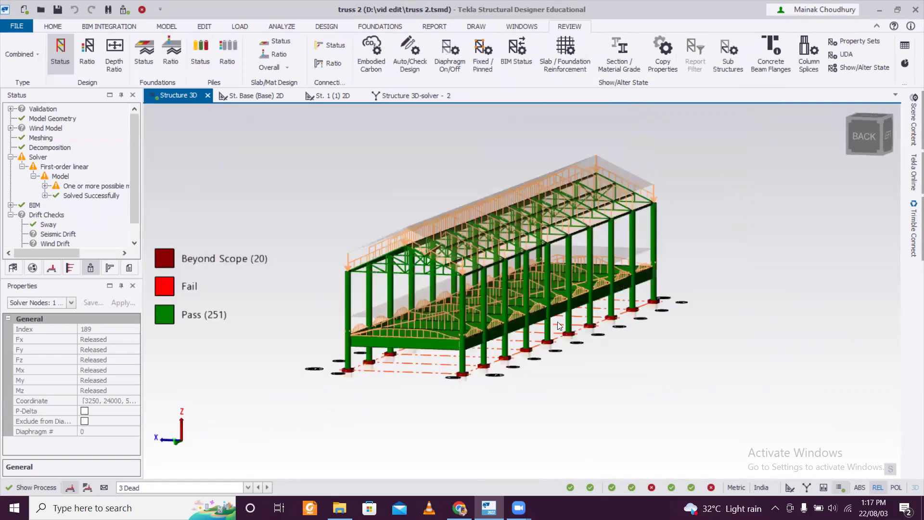
scroll(420, 394, "up", 2)
scroll(419, 394, "up", 2)
right_click_drag(492, 388, 558, 384)
right_click_drag(410, 370, 423, 393)
scroll(425, 397, "down", 3)
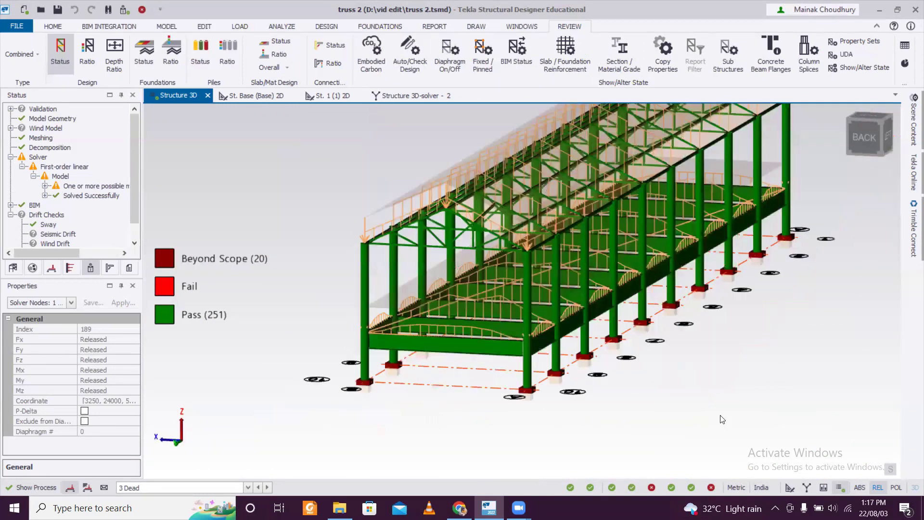
scroll(720, 419, "down", 1)
scroll(693, 345, "up", 1)
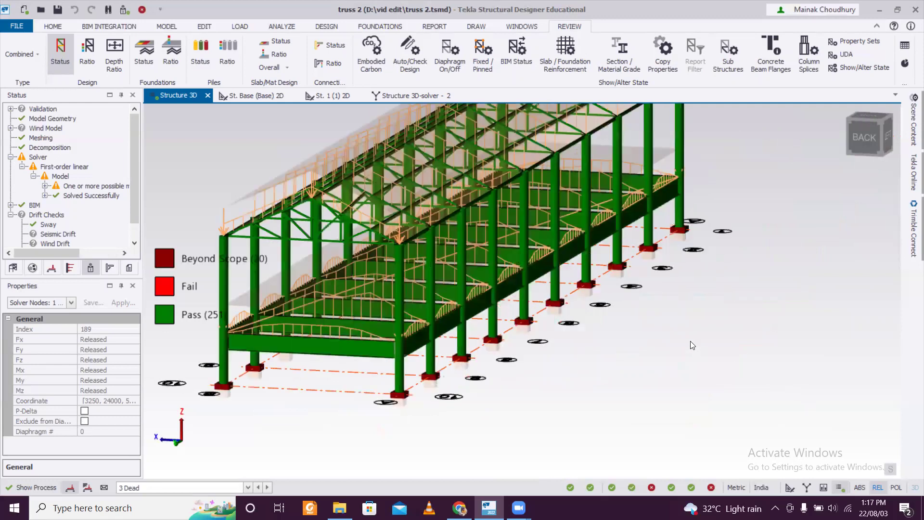
scroll(692, 345, "down", 3)
mouse_move(538, 315)
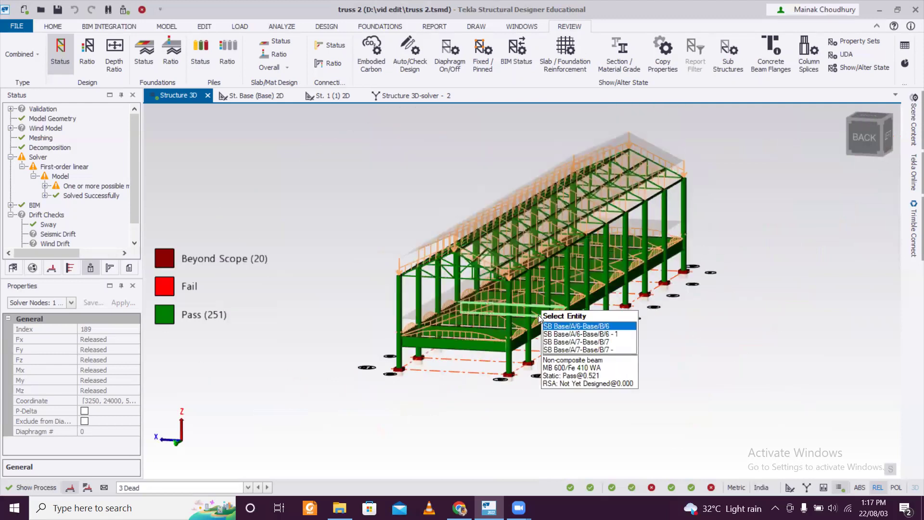
scroll(536, 336, "up", 2)
scroll(481, 388, "down", 3)
scroll(482, 380, "up", 2)
scroll(481, 379, "up", 2)
scroll(485, 377, "down", 2)
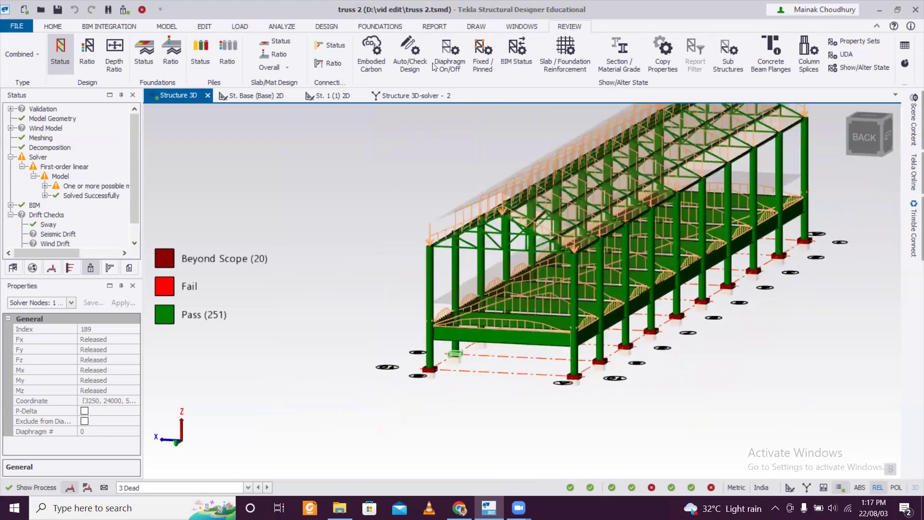
left_click(379, 25)
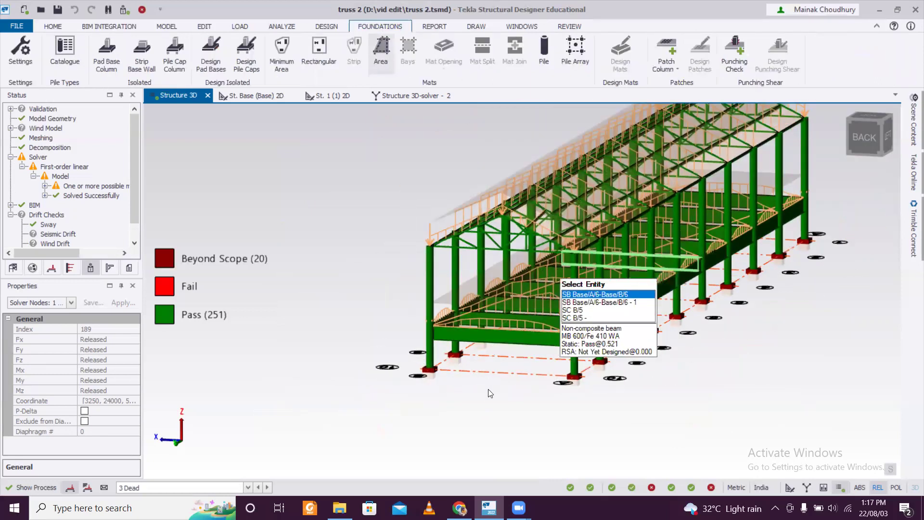
Place isolated pad bases with 130 kN/m² allowable bearing capacity under all shed columns
left_click(110, 47)
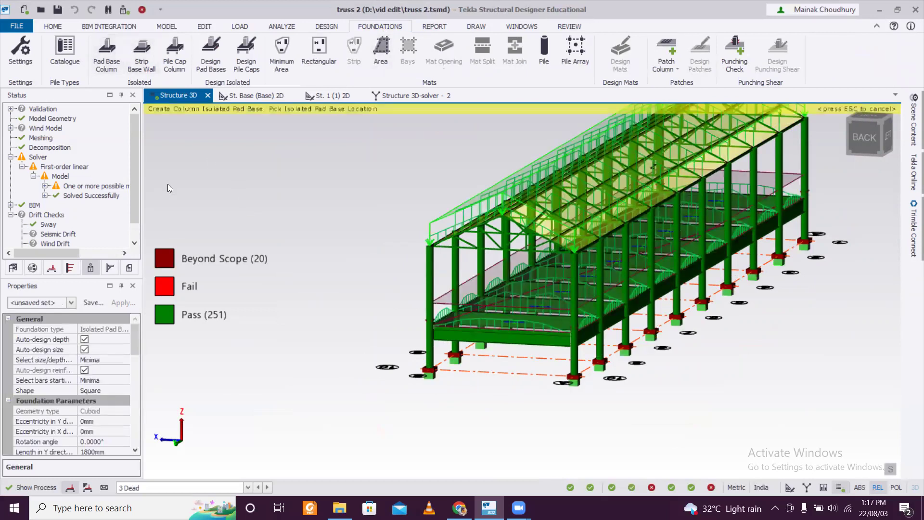
scroll(504, 406, "up", 2)
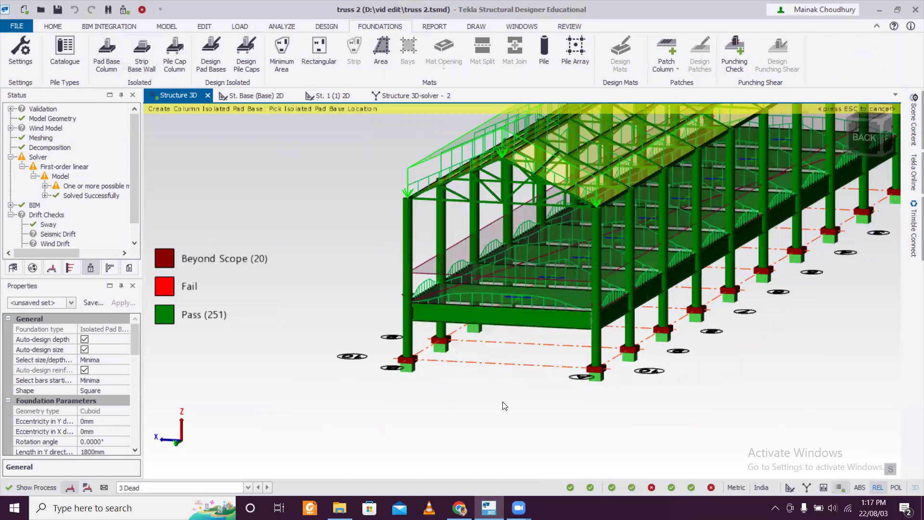
scroll(503, 406, "up", 2)
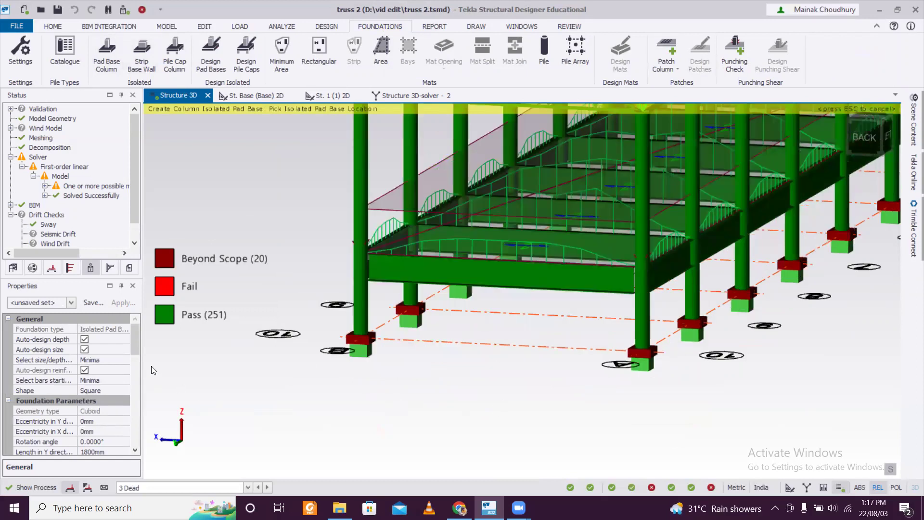
left_click_drag(132, 341, 129, 414)
left_click(109, 420)
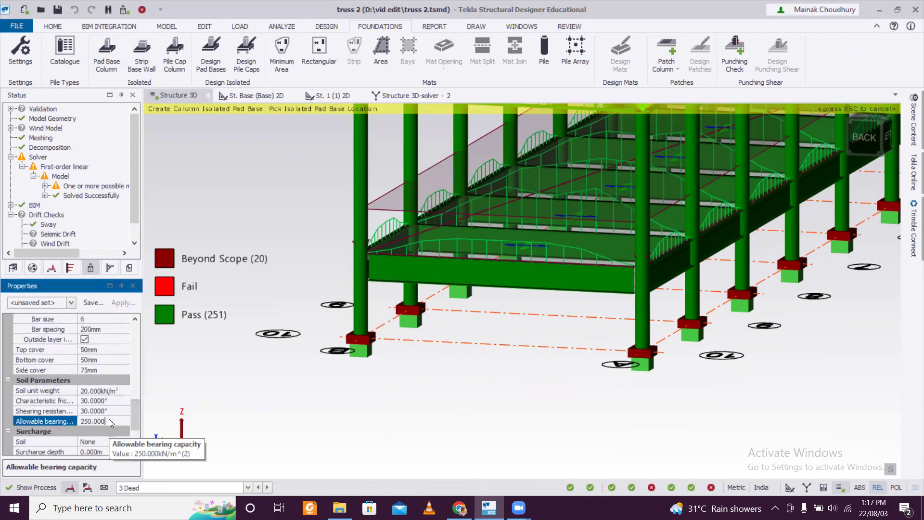
type("130")
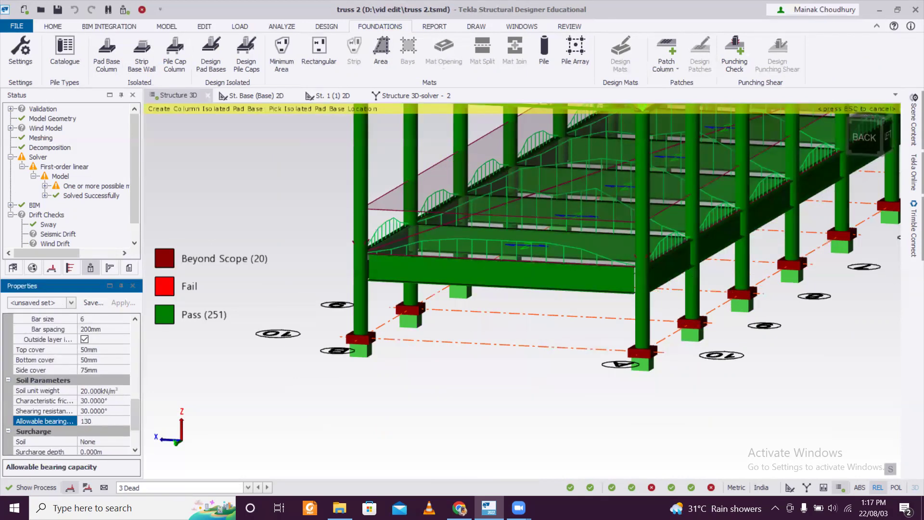
left_click_drag(138, 425, 141, 443)
scroll(254, 380, "down", 6)
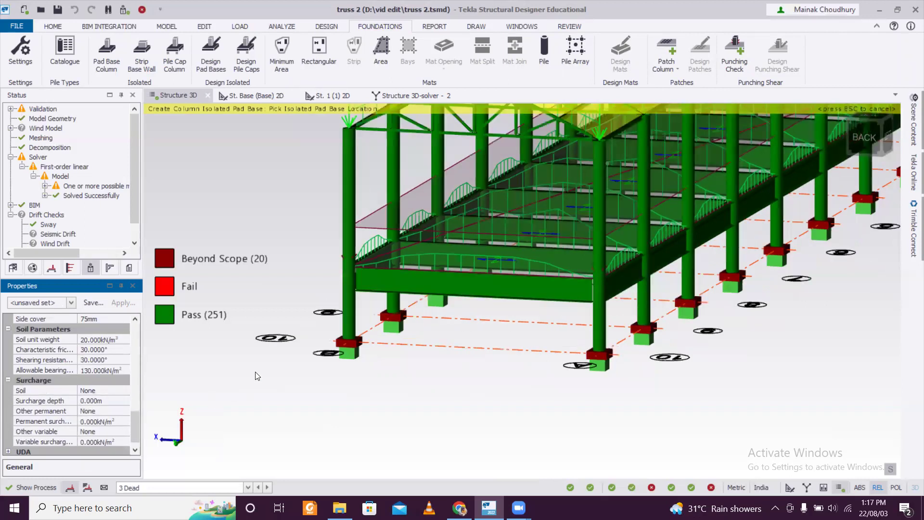
left_click_drag(226, 185, 581, 423)
scroll(294, 396, "up", 2)
scroll(294, 395, "up", 1)
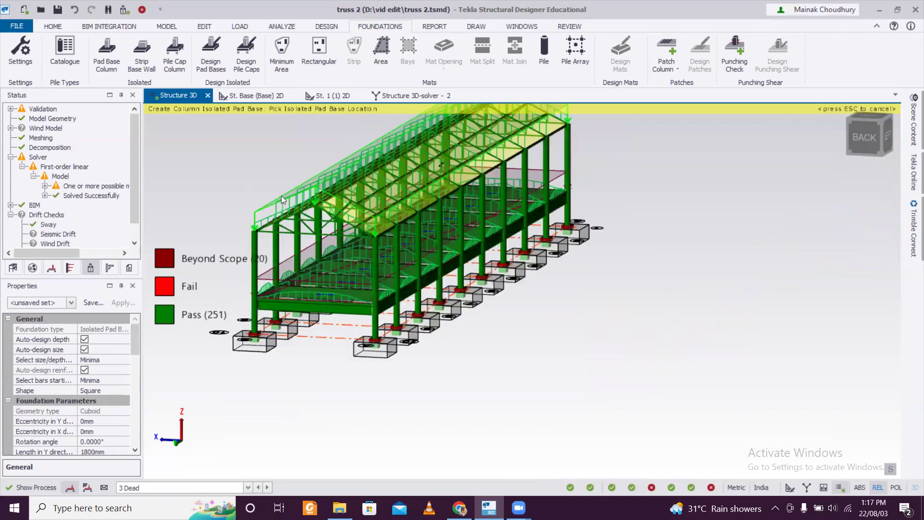
left_click(218, 59)
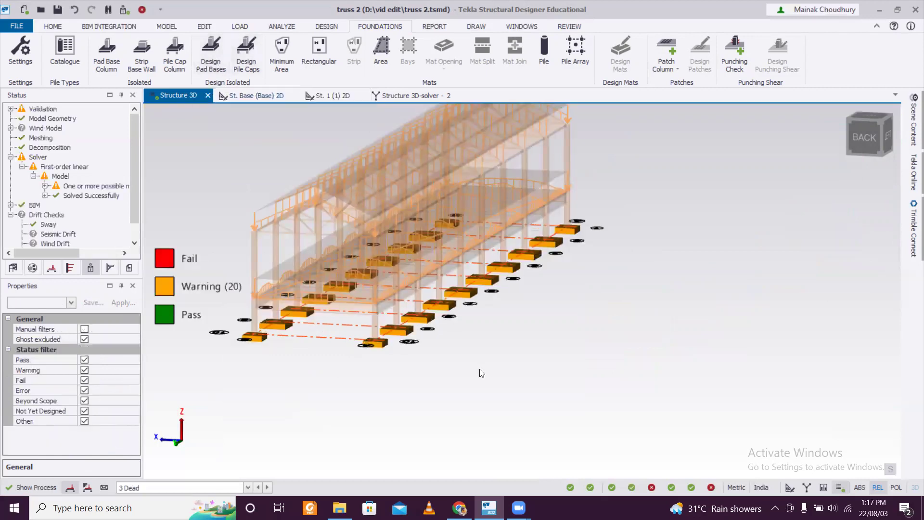
scroll(479, 369, "up", 2)
right_click_drag(560, 340, 471, 373)
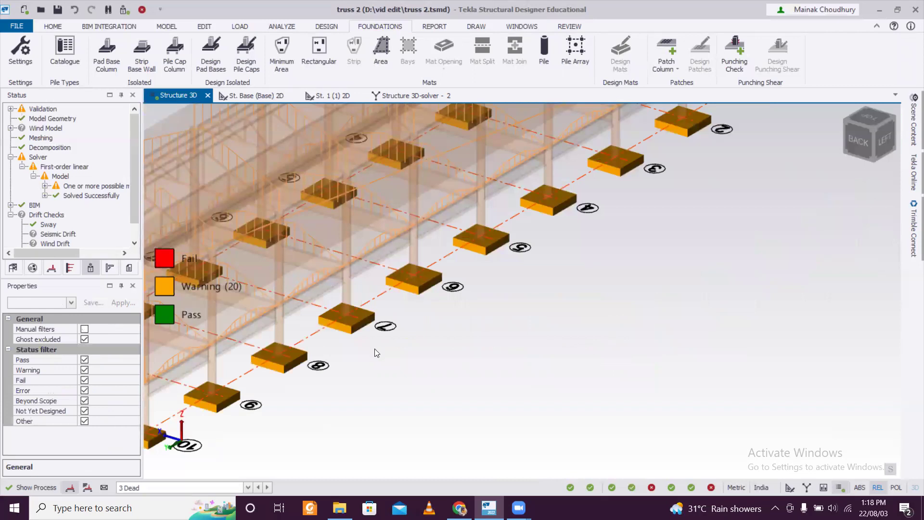
scroll(375, 351, "up", 2)
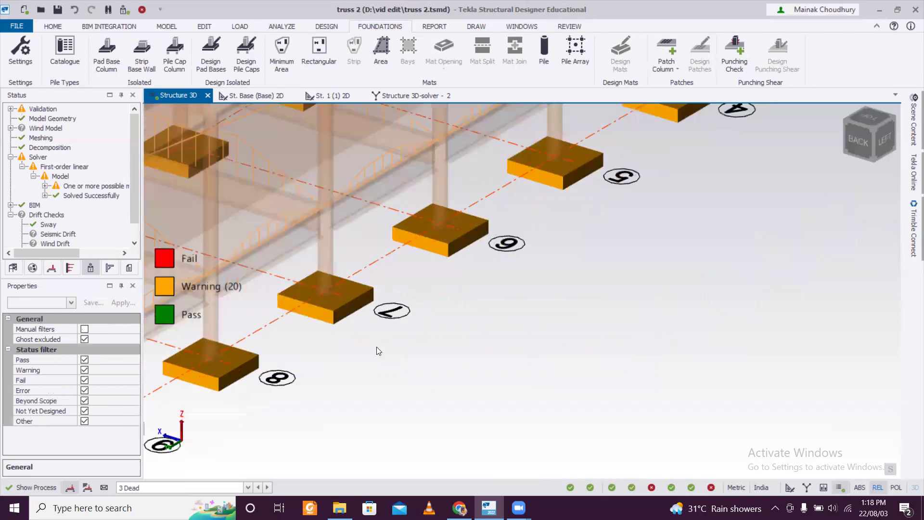
scroll(344, 321, "up", 3)
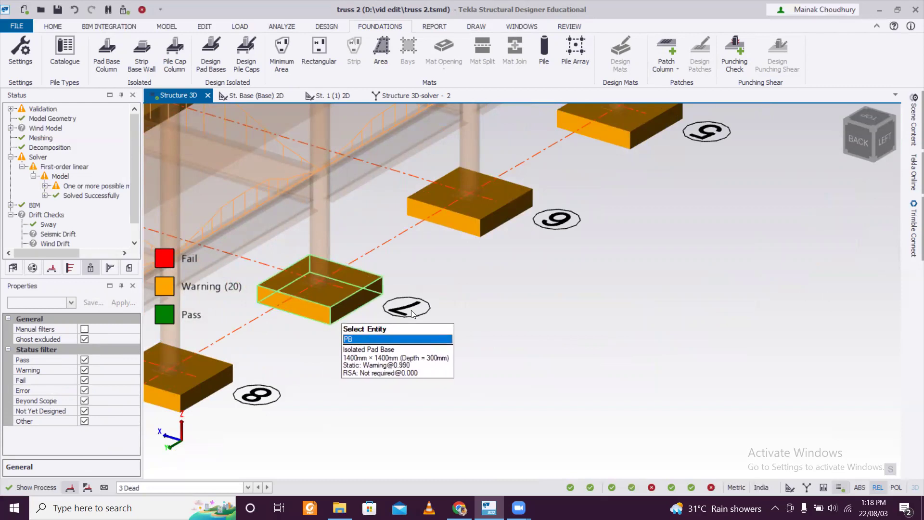
scroll(319, 350, "down", 8)
scroll(318, 347, "up", 5)
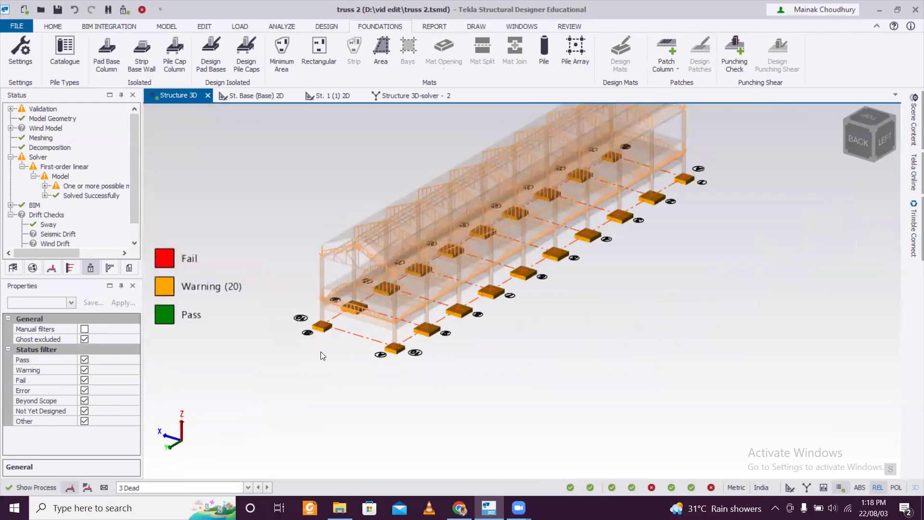
right_click_drag(336, 348, 593, 316)
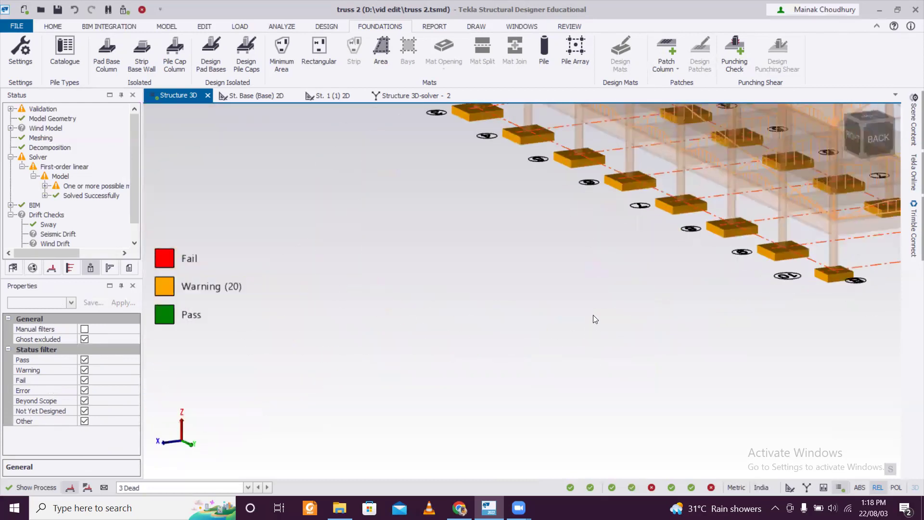
key("Escape")
middle_click_drag(622, 310, 460, 361)
right_click_drag(583, 366, 396, 357)
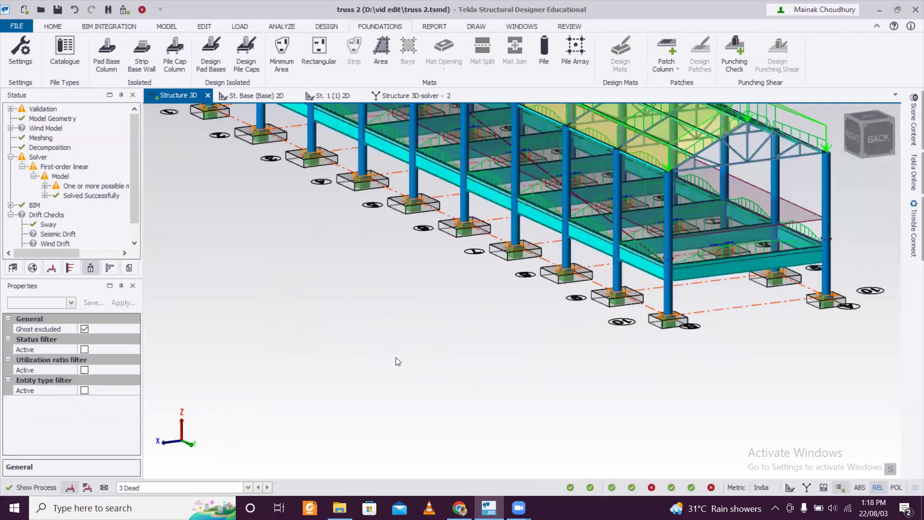
scroll(435, 359, "down", 3)
scroll(484, 373, "up", 3)
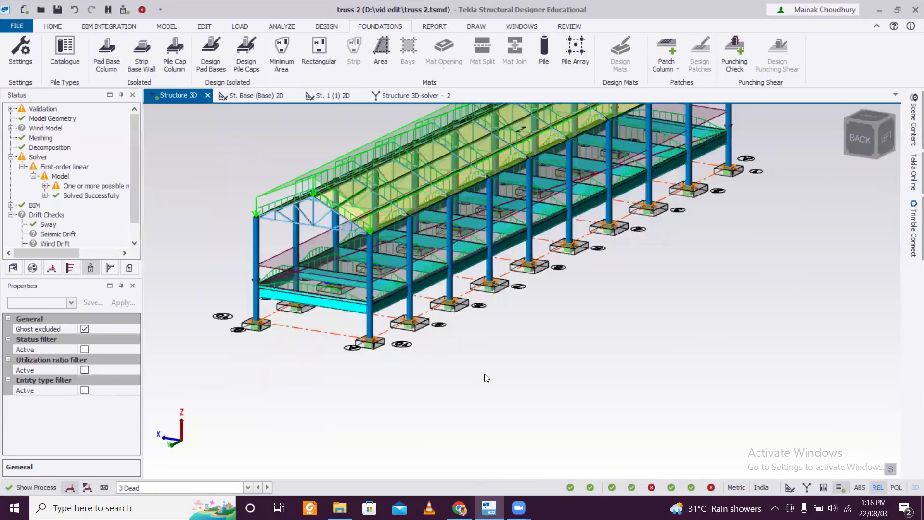
middle_click_drag(515, 382, 686, 326)
scroll(693, 349, "up", 2)
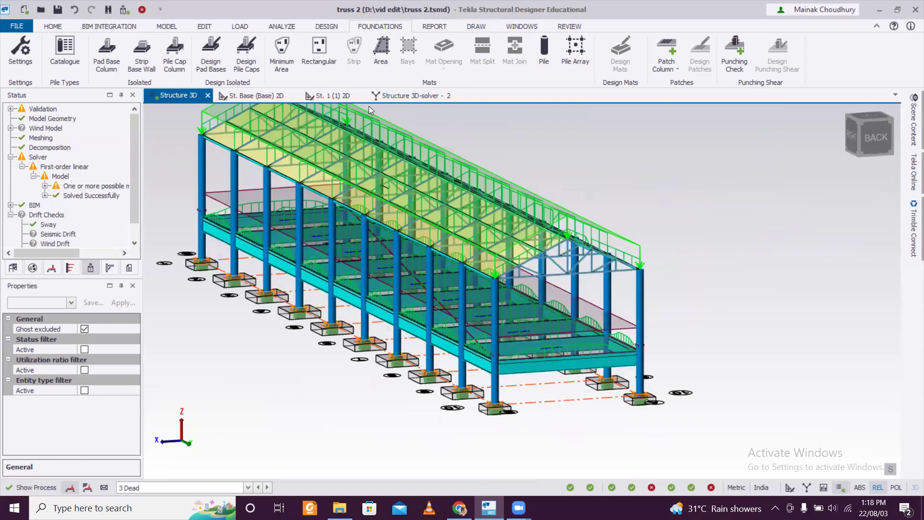
left_click(256, 95)
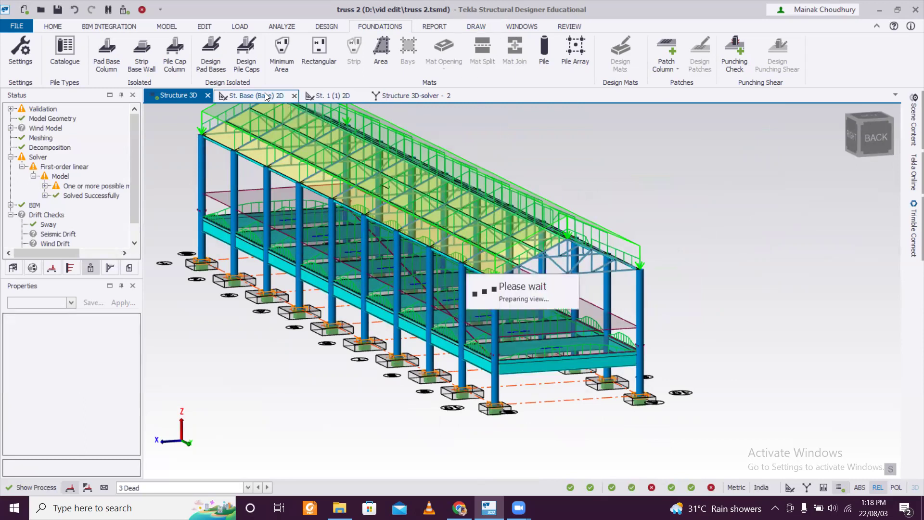
Open the St. B1 (B1) level plan in 2D and start a DXF export of its foundation layout
left_click(13, 268)
left_click(22, 119)
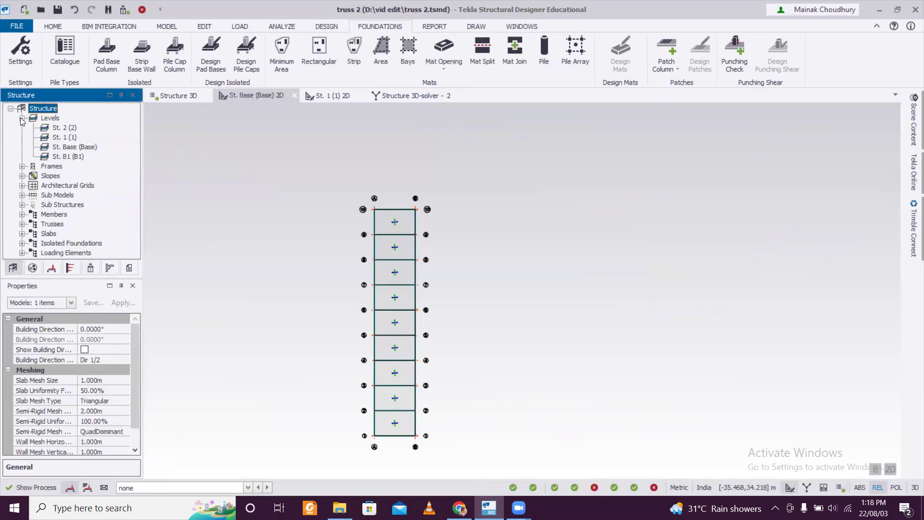
left_click(59, 156)
double_click(59, 156)
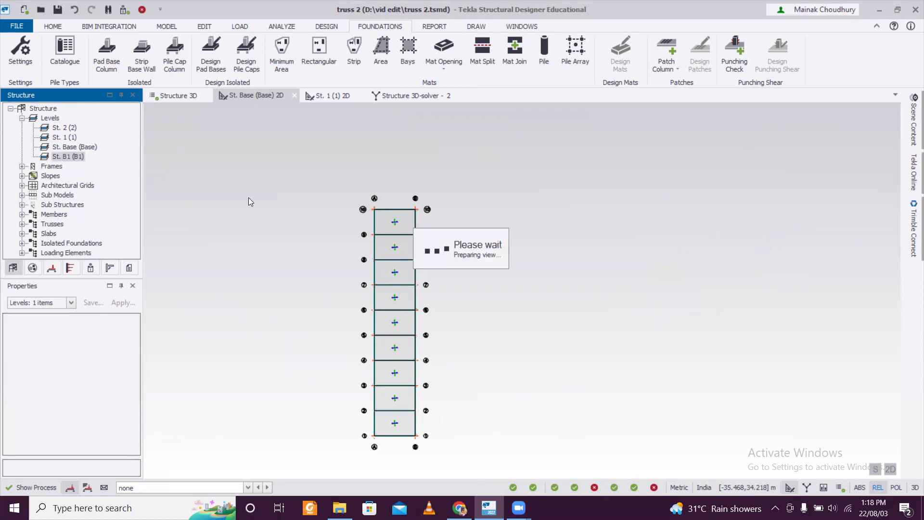
scroll(445, 229, "up", 1)
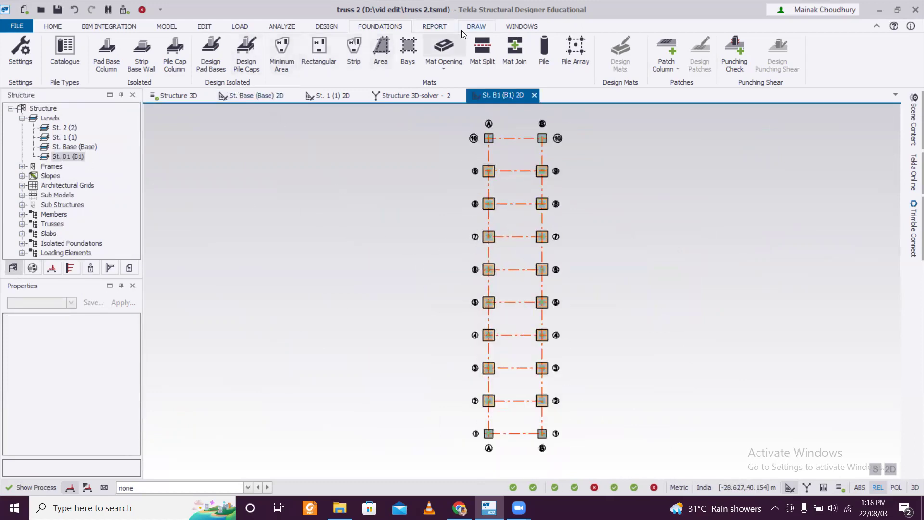
left_click(475, 26)
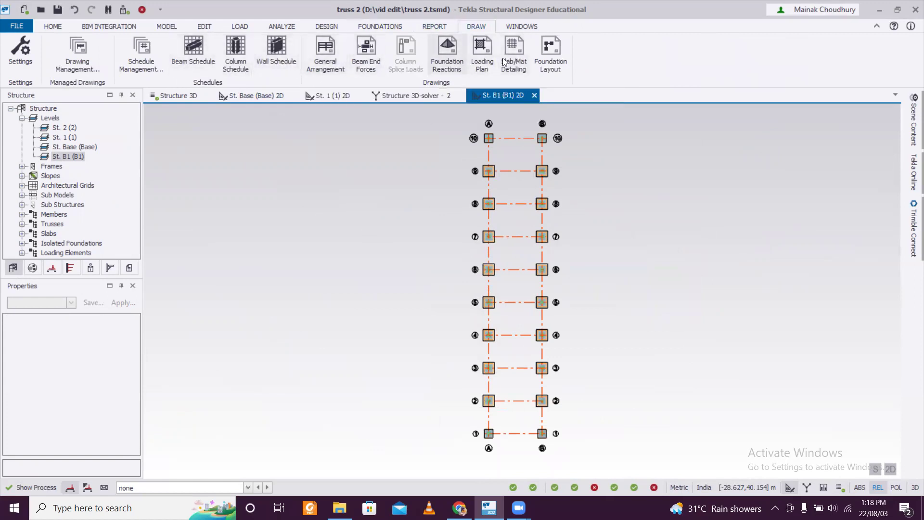
left_click(551, 54)
Turn off automatic file naming and browse to the D:\vid edit folder
left_click(339, 188)
left_click(526, 205)
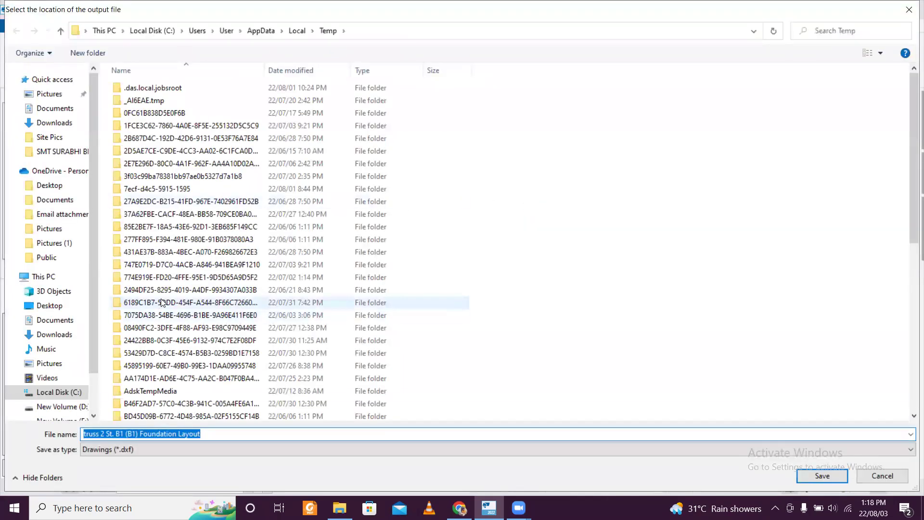
scroll(235, 159, "down", 9)
scroll(235, 158, "up", 9)
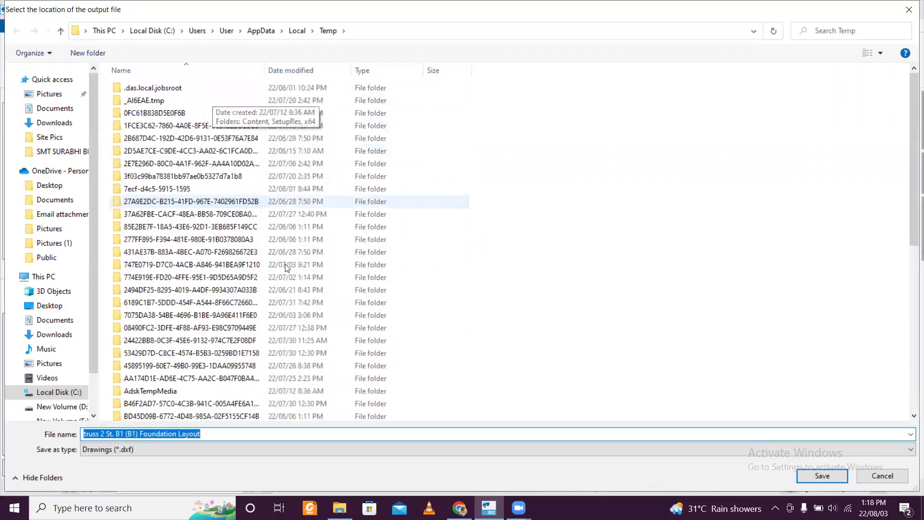
scroll(149, 373, "down", 2)
left_click(72, 408)
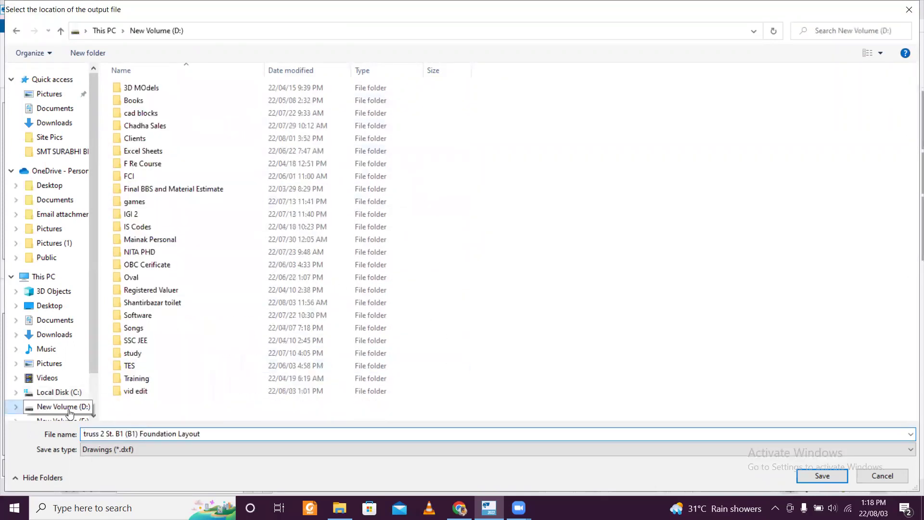
left_click(178, 362)
key("v")
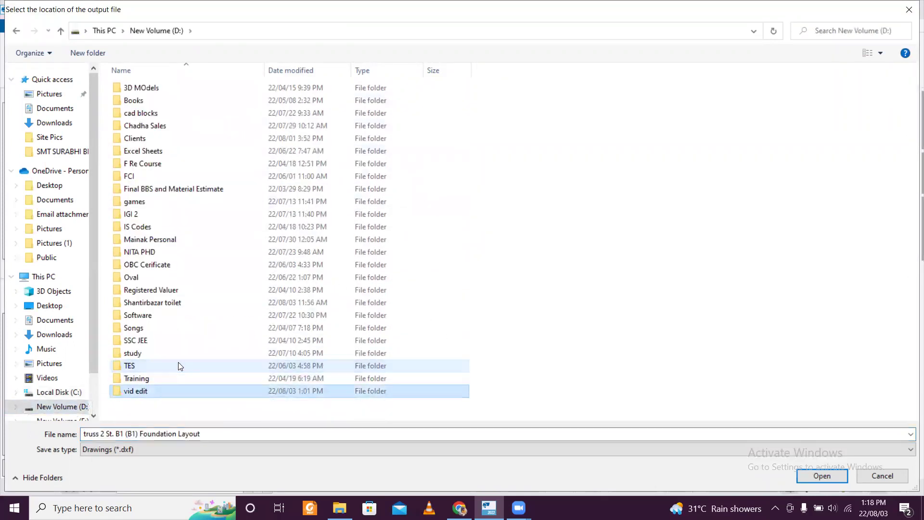
double_click(172, 390)
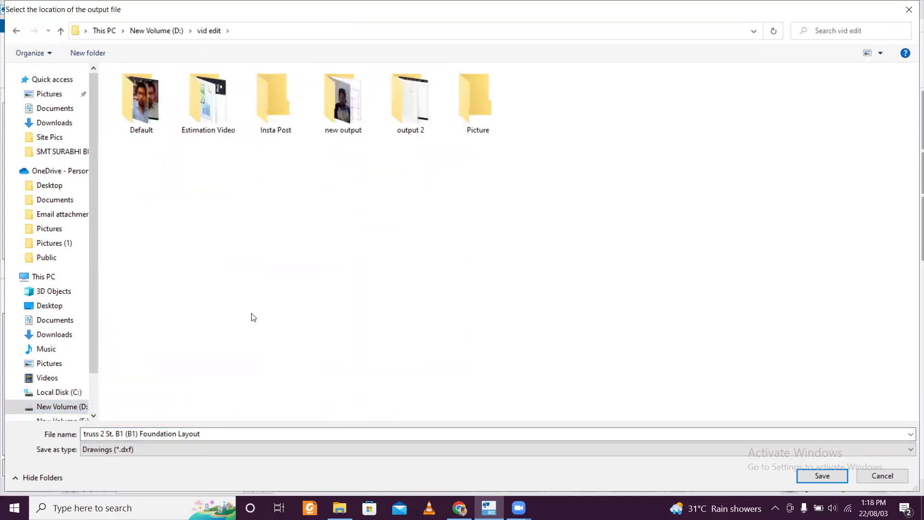
Create a new 'Truss 1' folder in vid edit and set it as the save location
right_click(266, 305)
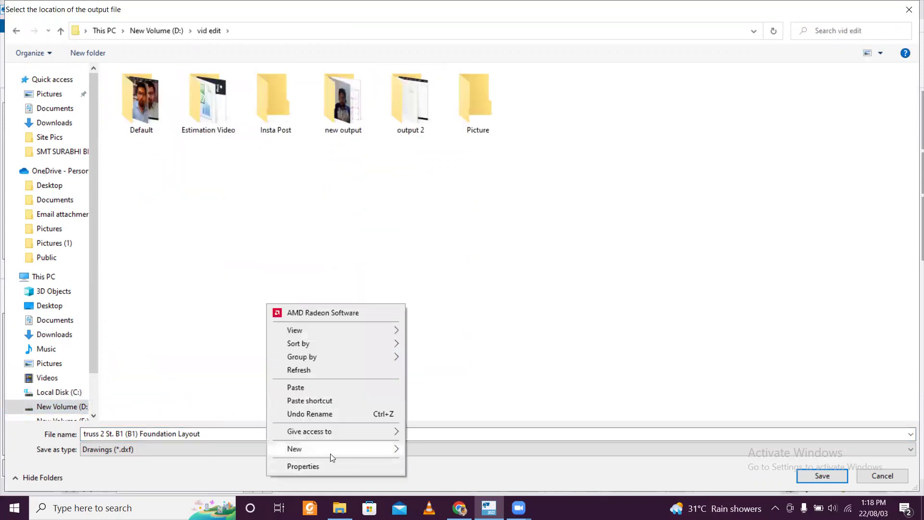
left_click(330, 453)
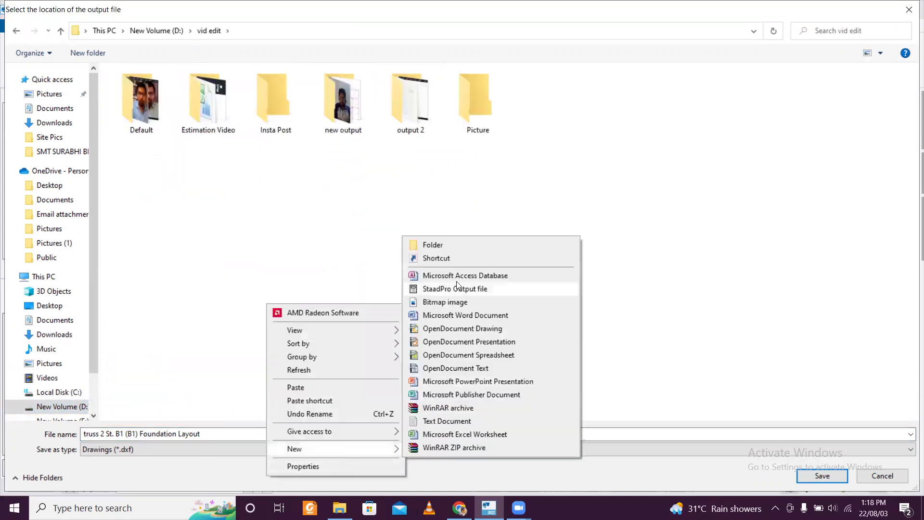
left_click(463, 250)
type("Trus")
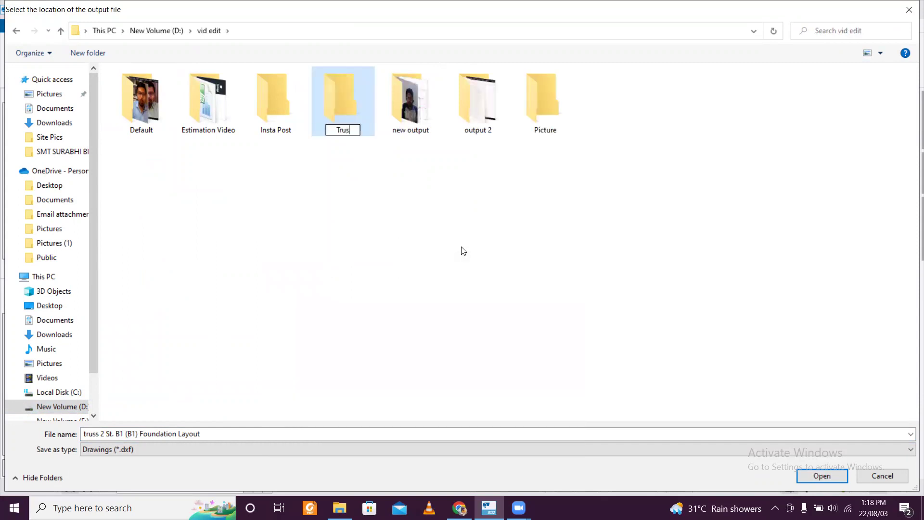
type("s 1")
left_click(351, 99)
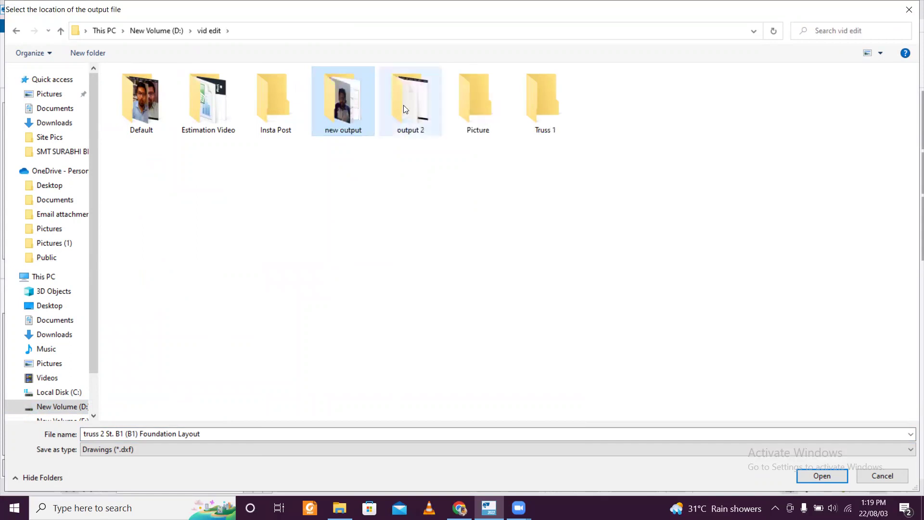
double_click(550, 104)
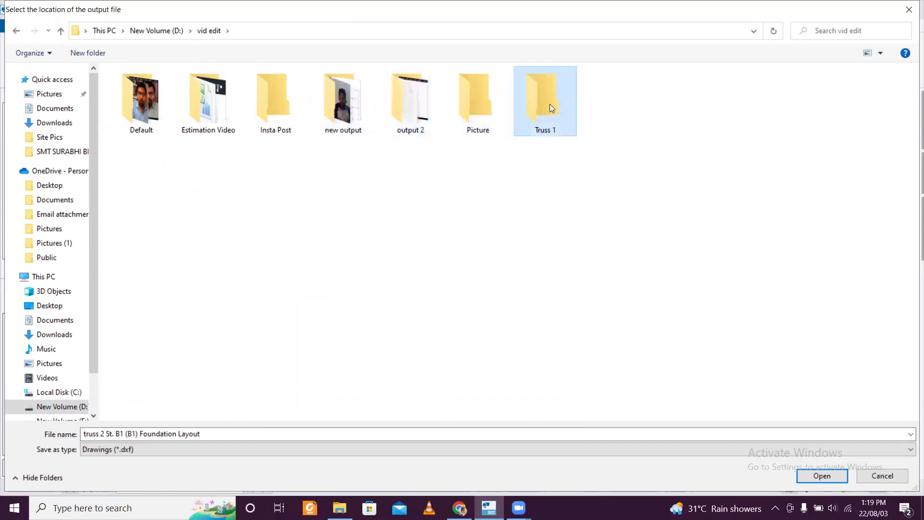
left_click(321, 29)
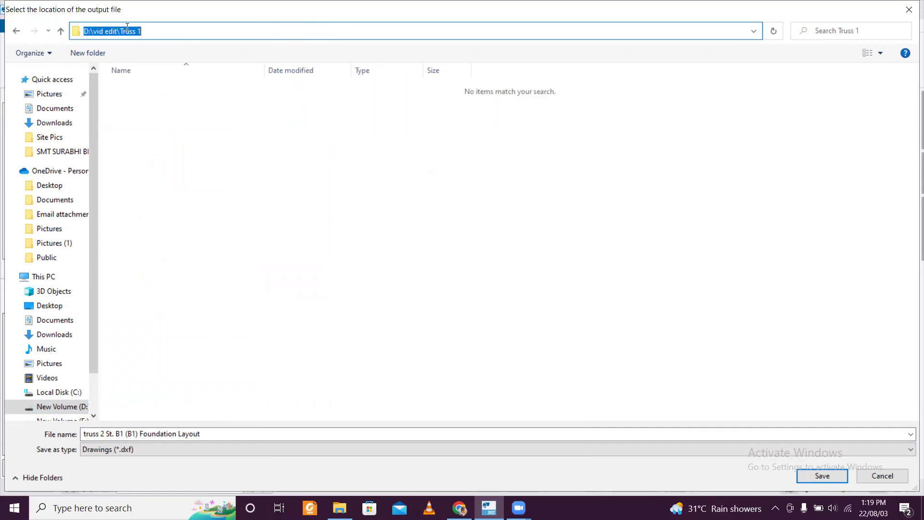
left_click(812, 474)
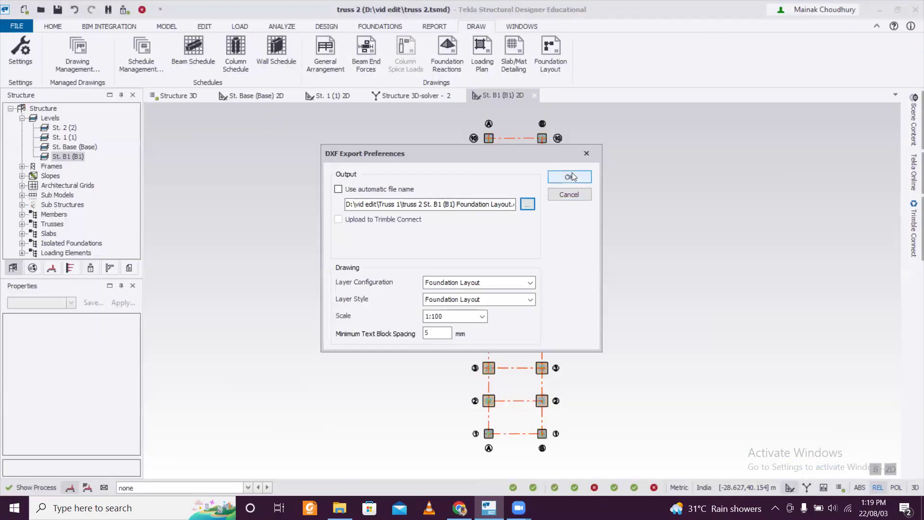
Confirm the DXF Export Preferences to export the St. B1 foundation layout
left_click(570, 177)
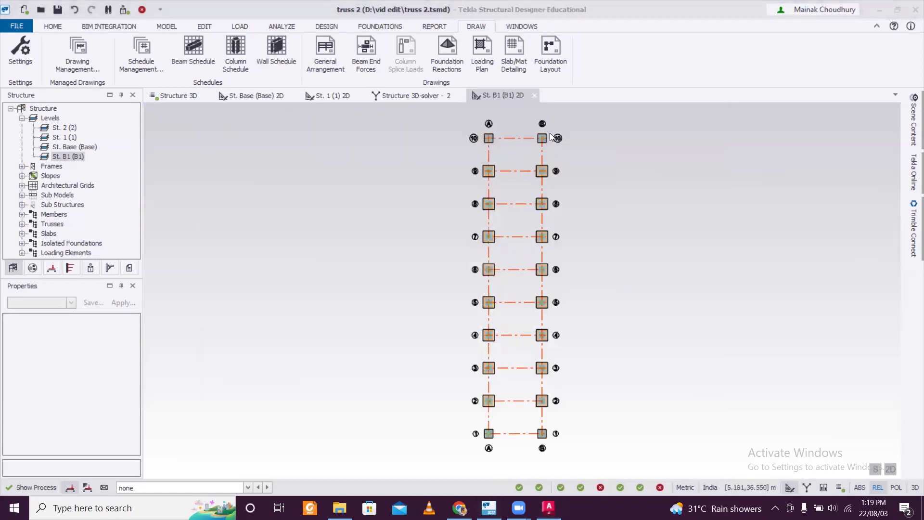
scroll(600, 130, "down", 2)
scroll(644, 173, "up", 2)
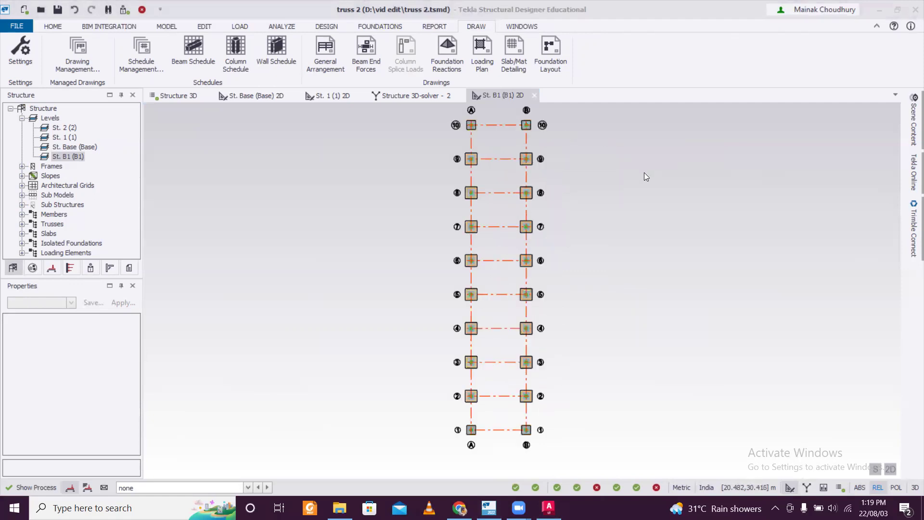
scroll(644, 172, "down", 1)
scroll(644, 172, "up", 2)
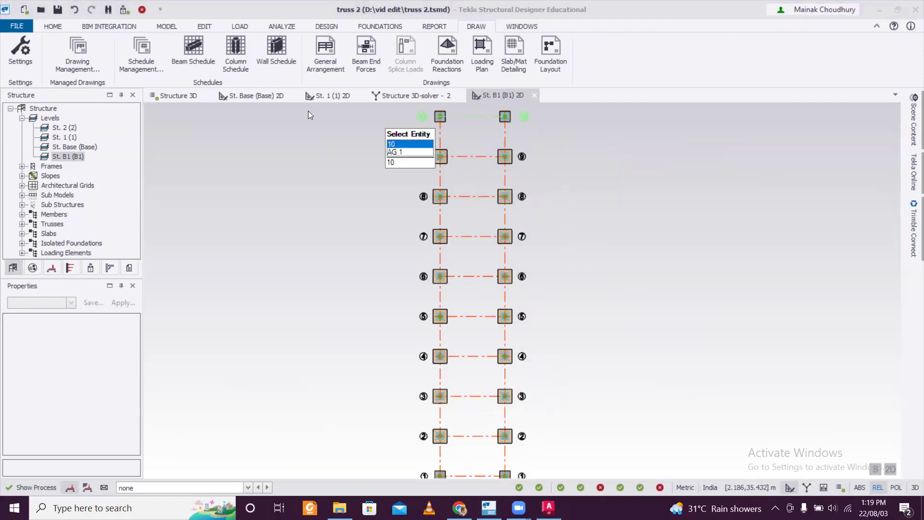
Return to the base level plan, then view the exported DXF in AutoCAD LT 2023
left_click(255, 95)
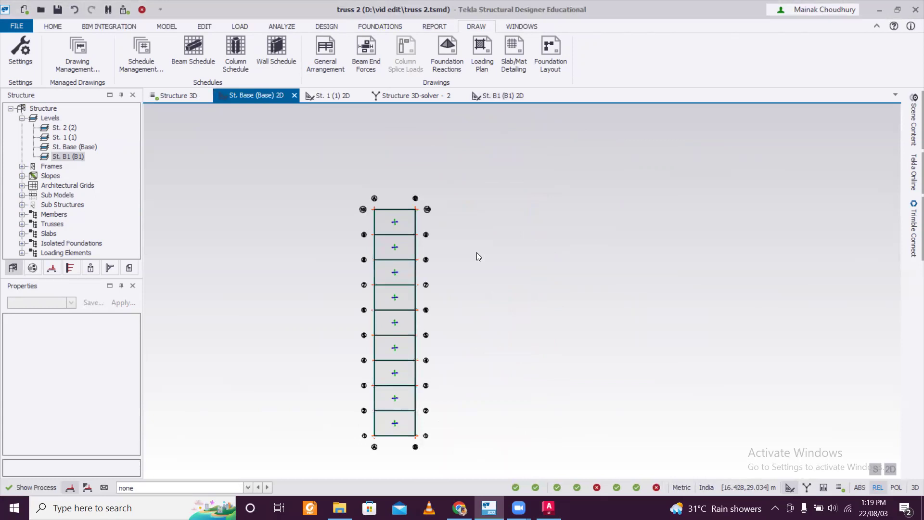
scroll(476, 256, "down", 2)
scroll(477, 260, "up", 3)
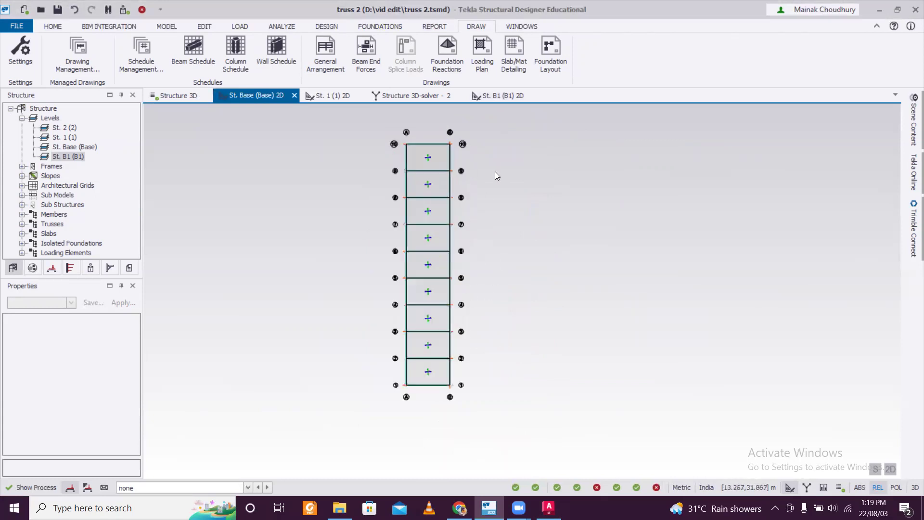
scroll(495, 164, "up", 2)
scroll(495, 160, "down", 1)
scroll(496, 160, "down", 1)
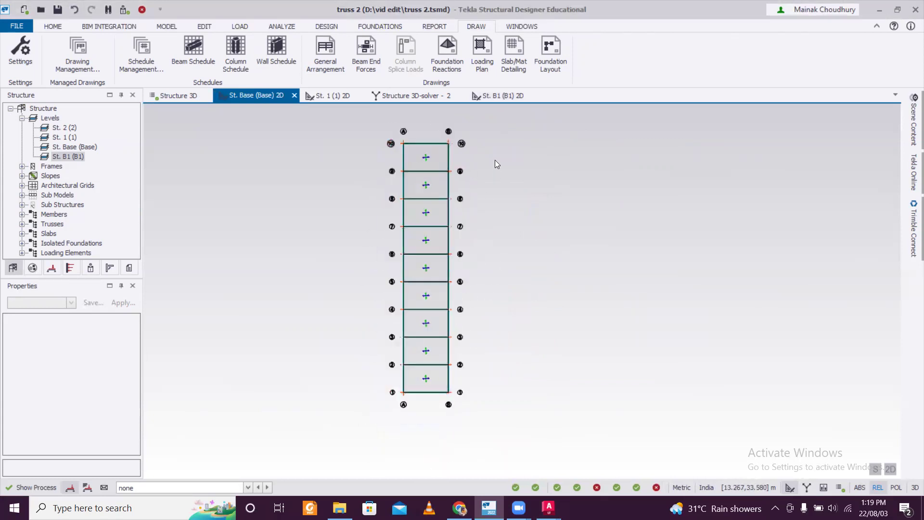
scroll(496, 163, "up", 1)
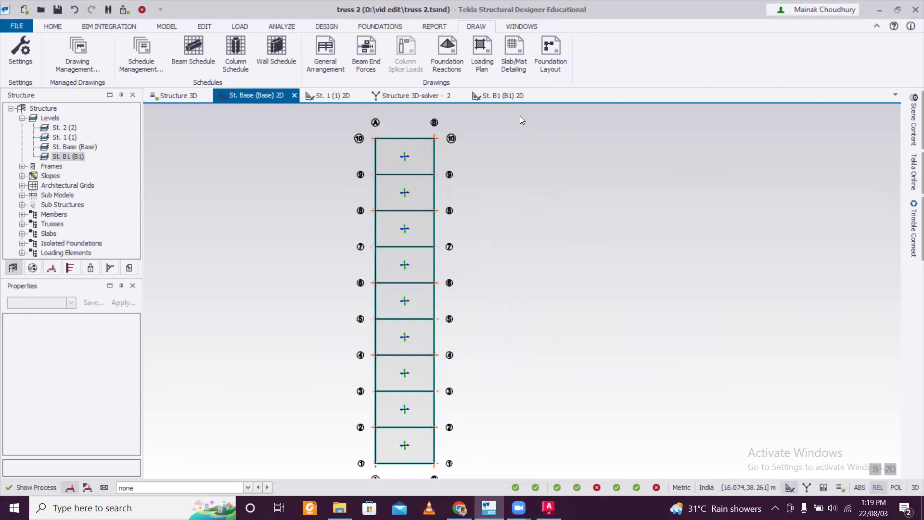
left_click(549, 507)
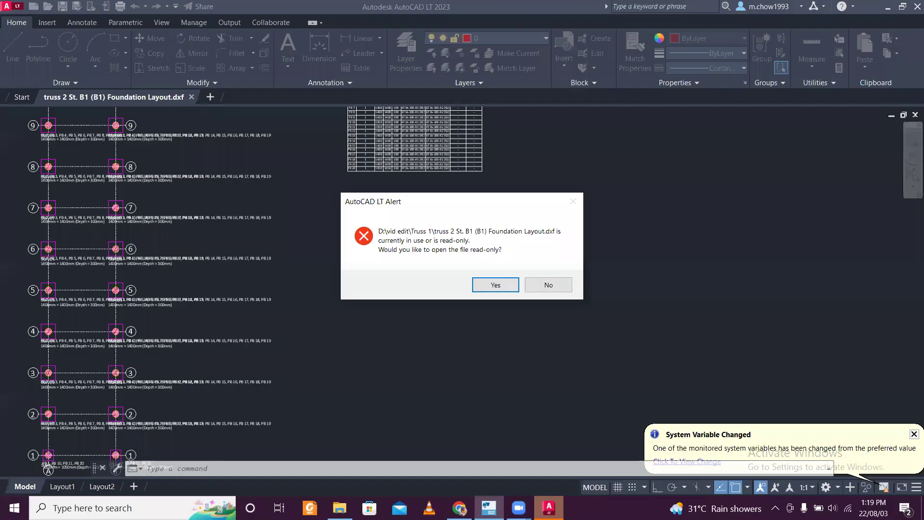
Decline read-only opening and pan the foundation layout DXF to show grid rows 8 to 3
left_click(549, 284)
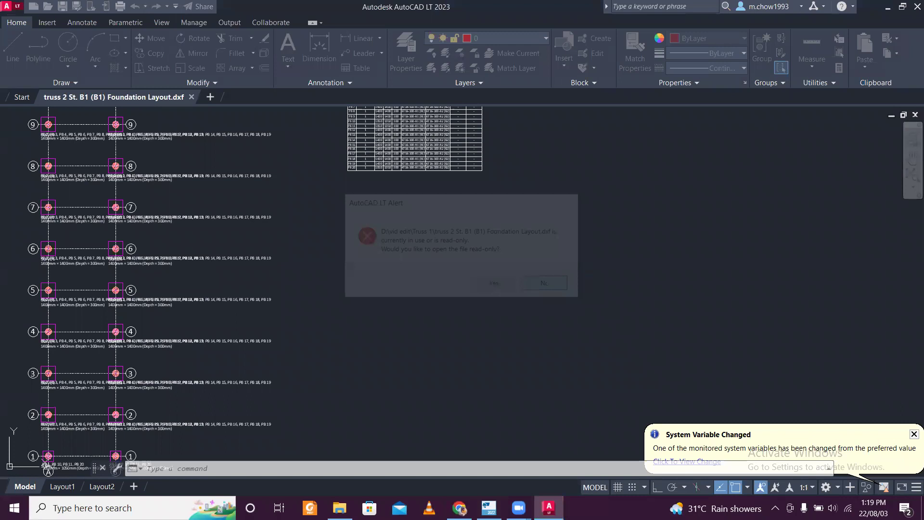
scroll(210, 220, "up", 5)
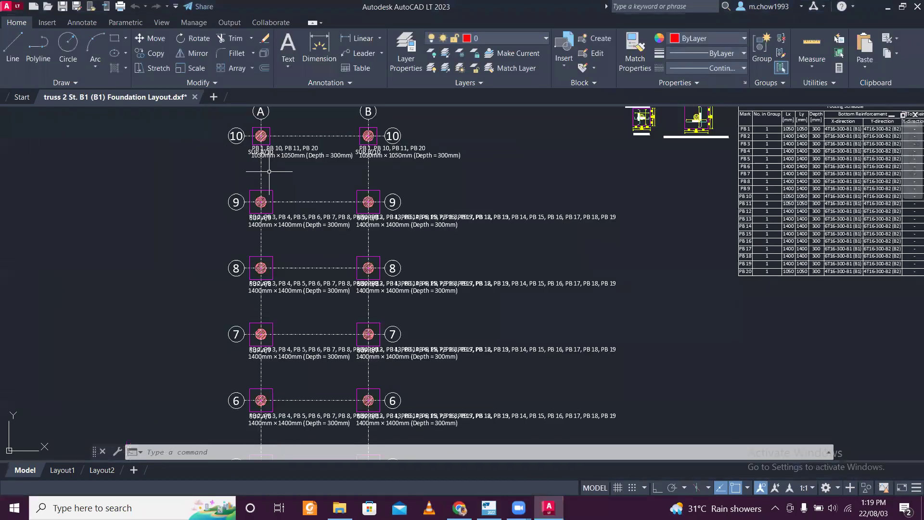
scroll(269, 171, "up", 3)
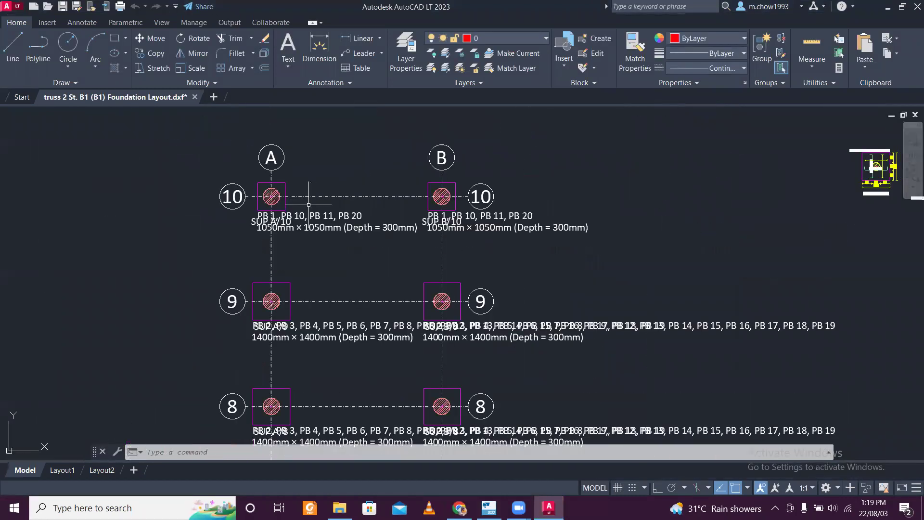
scroll(308, 205, "down", 4)
scroll(393, 211, "up", 2)
middle_click_drag(392, 215, 433, 141)
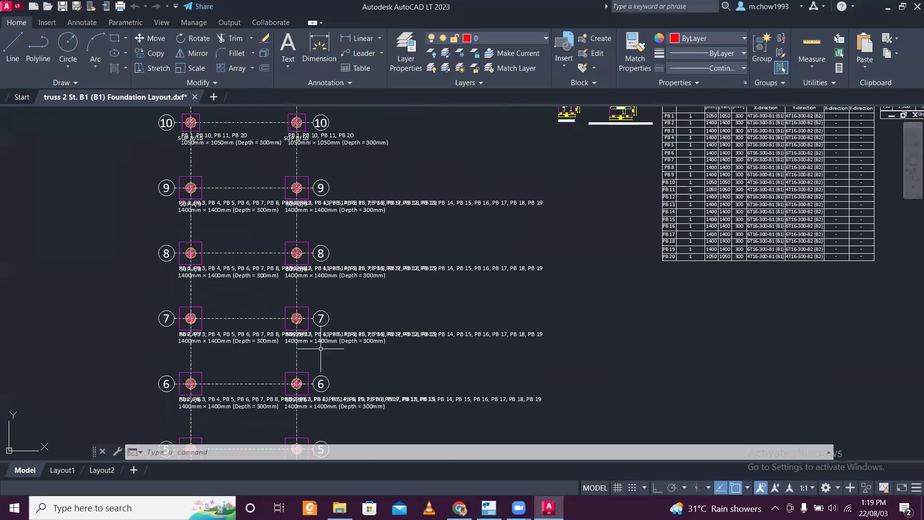
middle_click_drag(319, 347, 398, 205)
scroll(302, 336, "up", 2)
scroll(335, 348, "down", 4)
Review the Footing Schedule and grid rows 5 to 1, then minimize AutoCAD
middle_click_drag(637, 113, 530, 207)
scroll(530, 199, "up", 6)
scroll(490, 268, "up", 3)
scroll(488, 260, "down", 6)
mouse_move(406, 323)
middle_mouse_down()
mouse_move(463, 211)
mouse_move(605, 6)
middle_mouse_up()
middle_click_drag(347, 424, 361, 289)
mouse_move(476, 221)
middle_mouse_down()
mouse_move(371, 342)
mouse_move(366, 373)
middle_mouse_up()
scroll(317, 304, "down", 5)
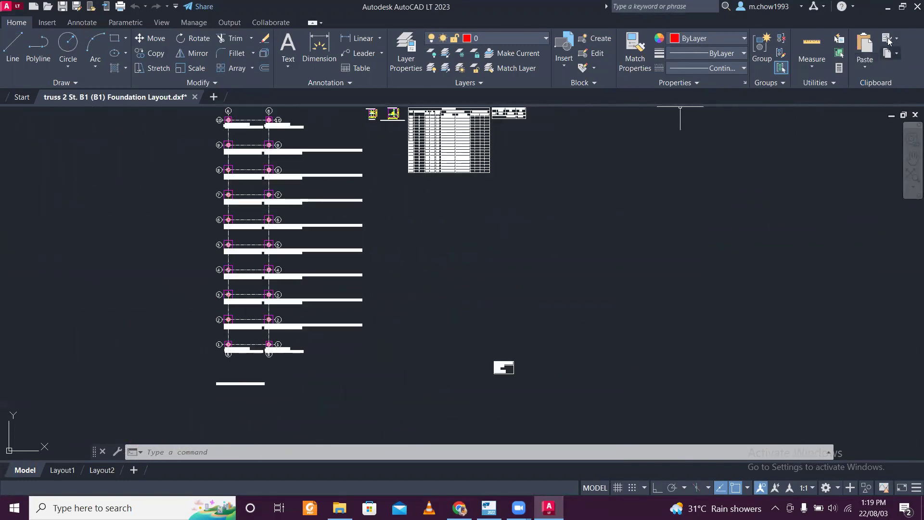
left_click(888, 7)
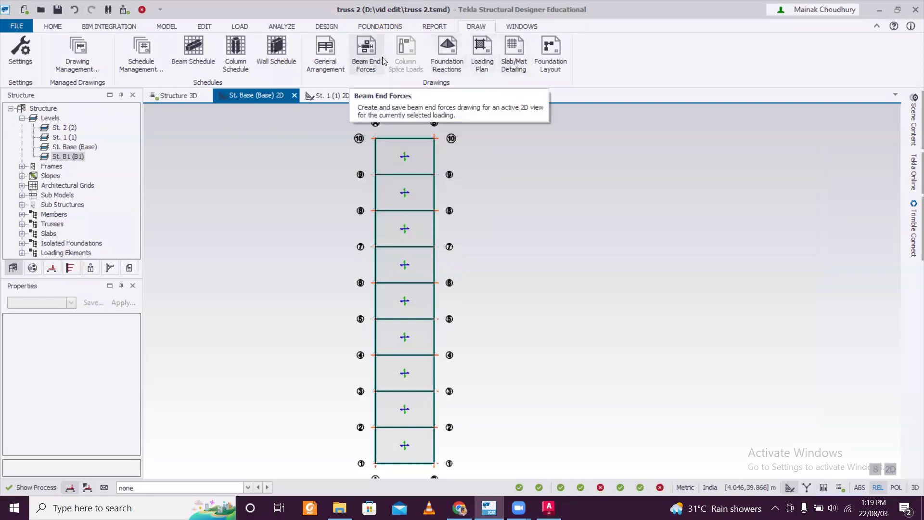
left_click(188, 98)
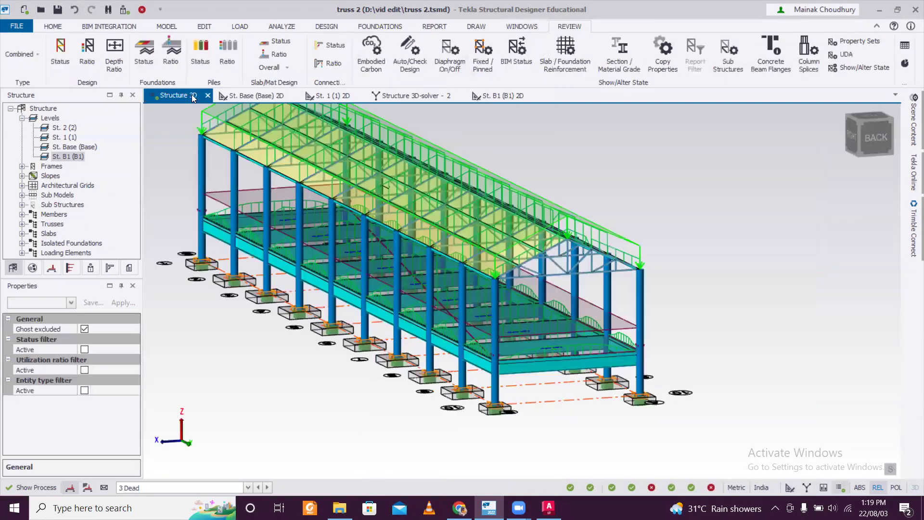
left_click(484, 27)
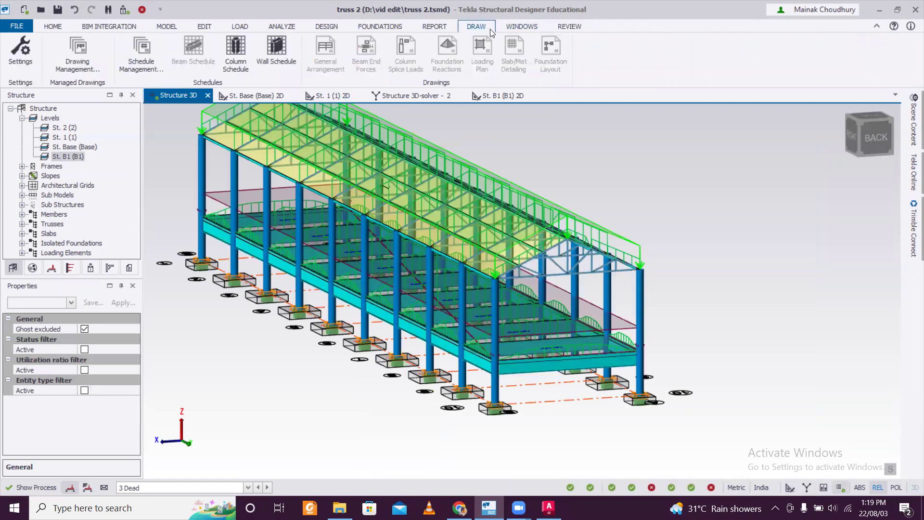
left_click(247, 51)
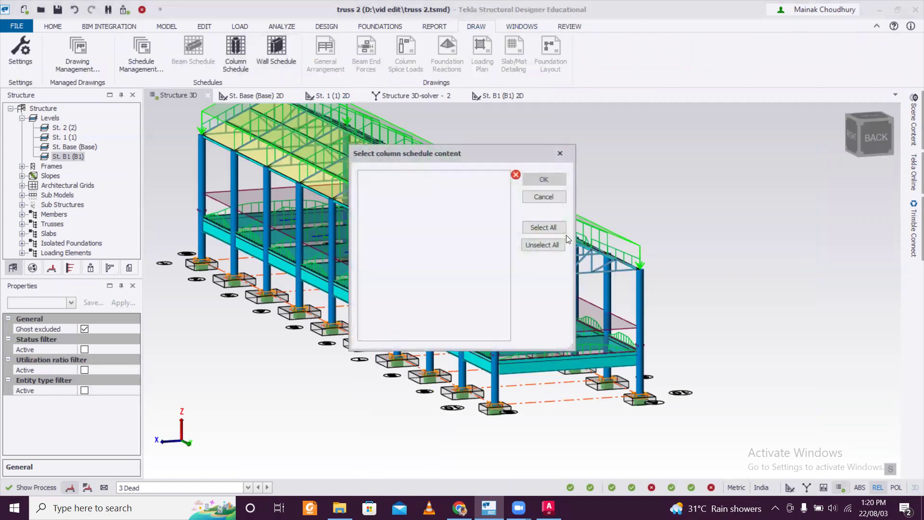
left_click(560, 153)
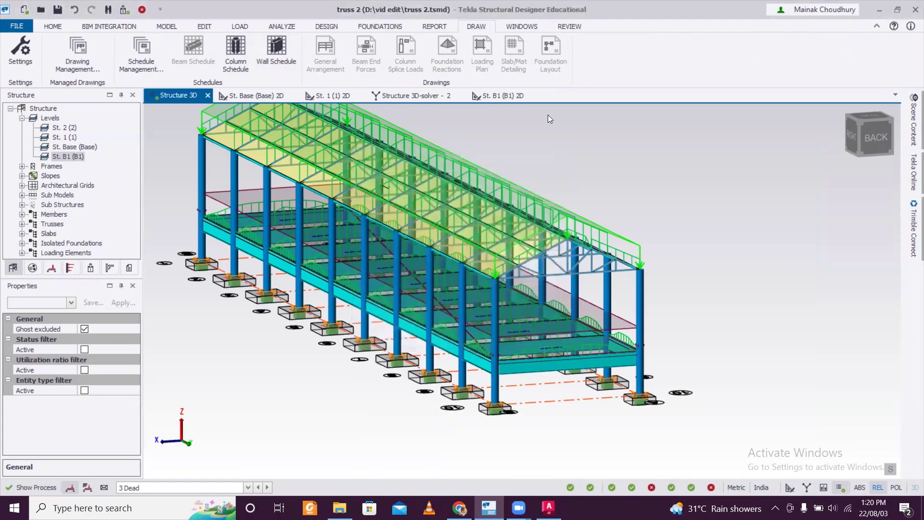
left_click(574, 27)
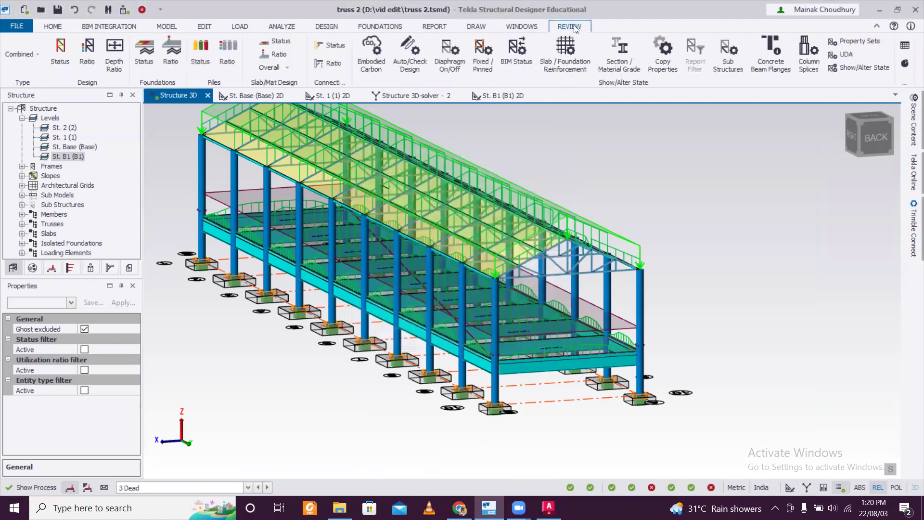
left_click(476, 27)
left_click(265, 95)
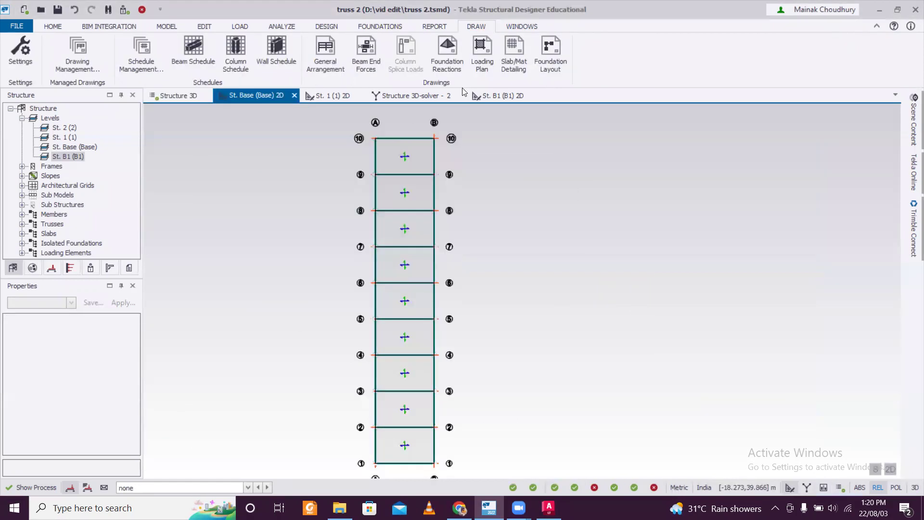
left_click(241, 55)
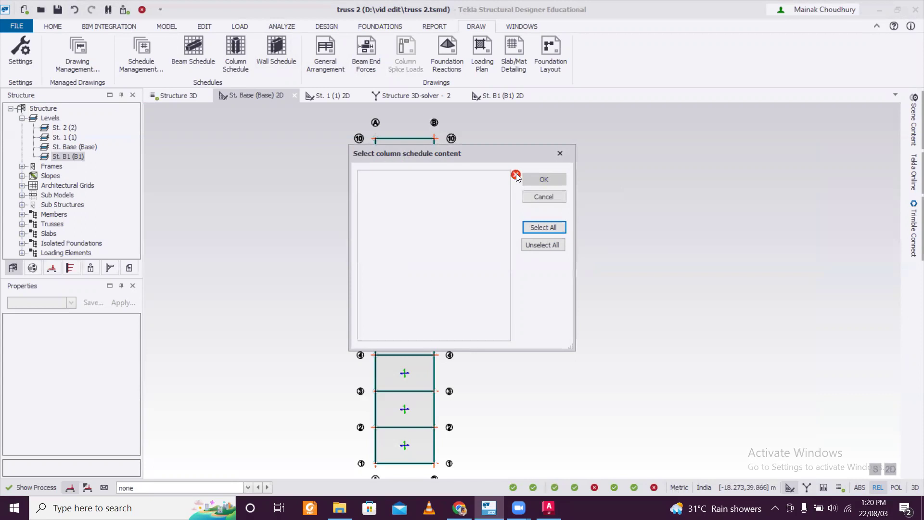
left_click(561, 153)
scroll(550, 216, "down", 4)
scroll(567, 253, "up", 3)
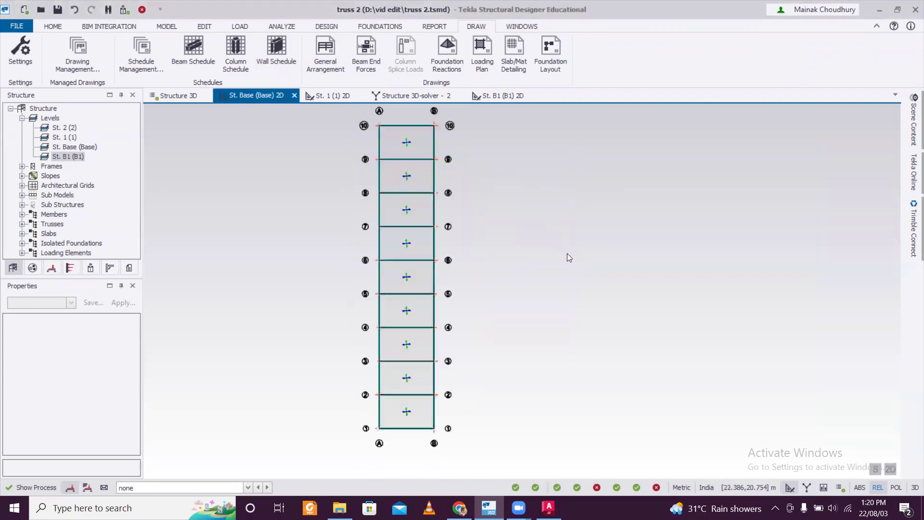
scroll(568, 253, "down", 2)
scroll(465, 165, "up", 1)
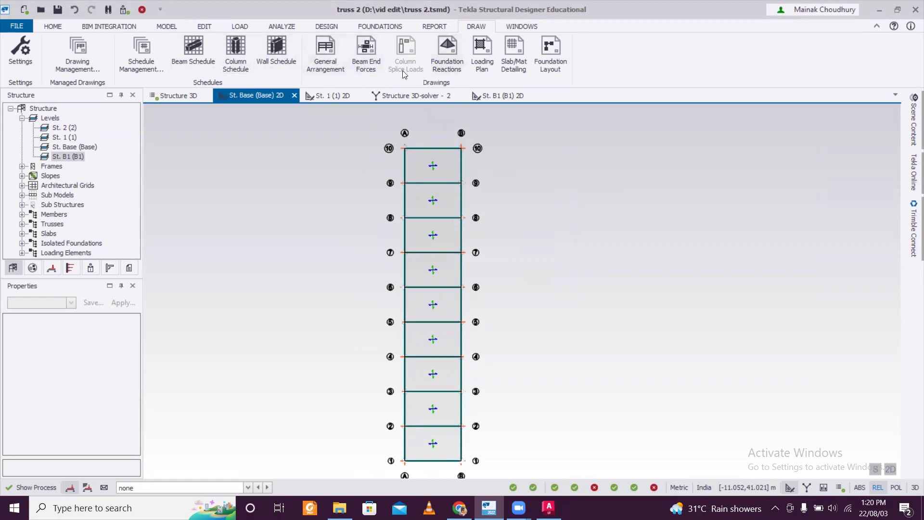
Export the base-level General Arrangement drawing as a DXF into D:\vid edit\Truss 1
left_click(334, 63)
left_click(338, 189)
left_click(524, 205)
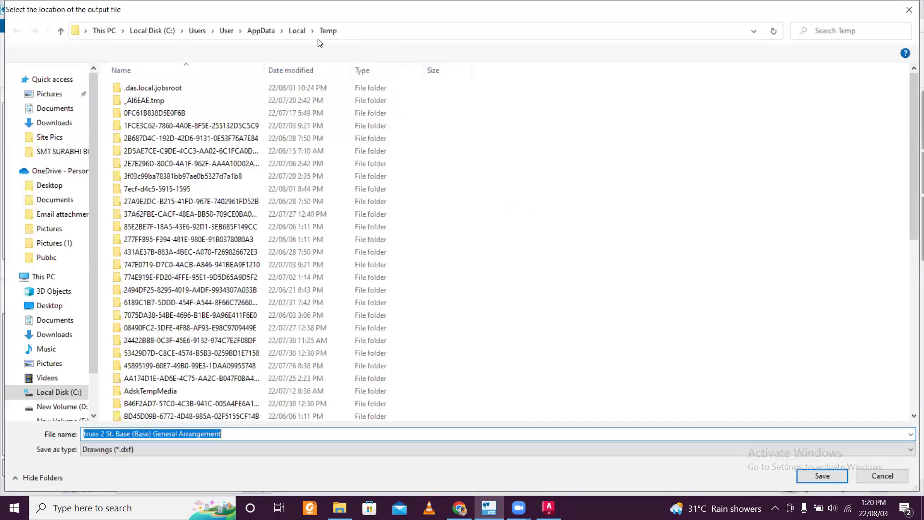
left_click(344, 31)
left_click(362, 27)
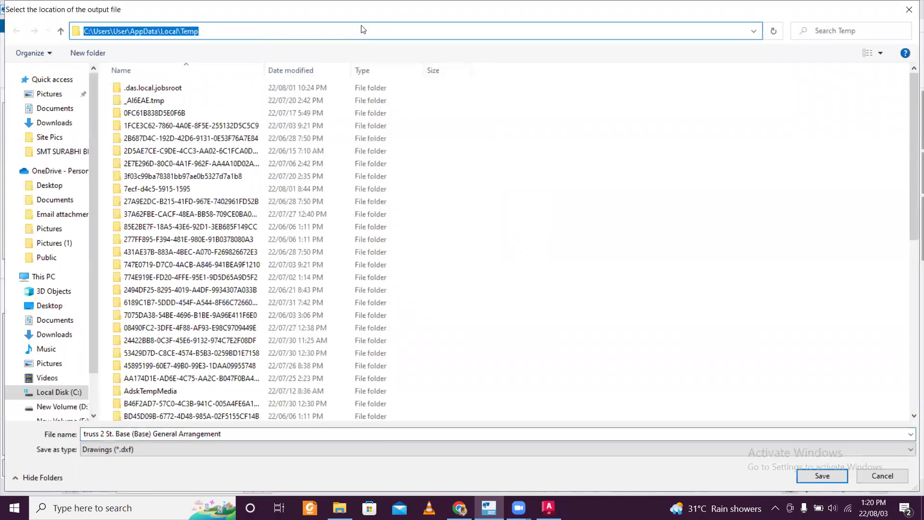
type("D:\\vid edit\\Truss 1")
key("Return")
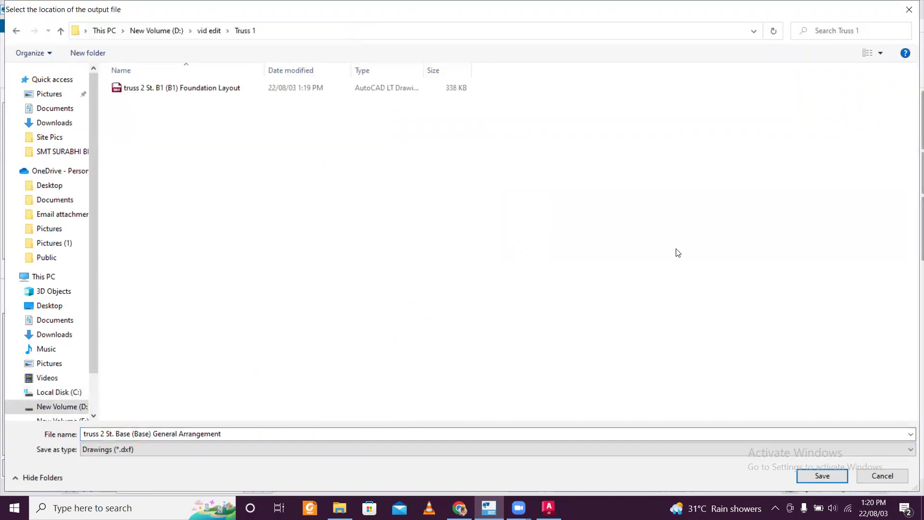
left_click(810, 476)
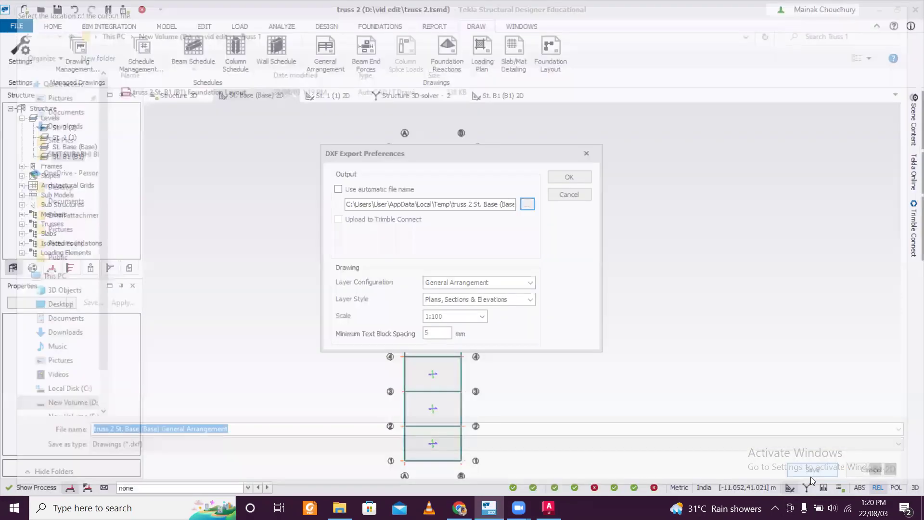
left_click(581, 175)
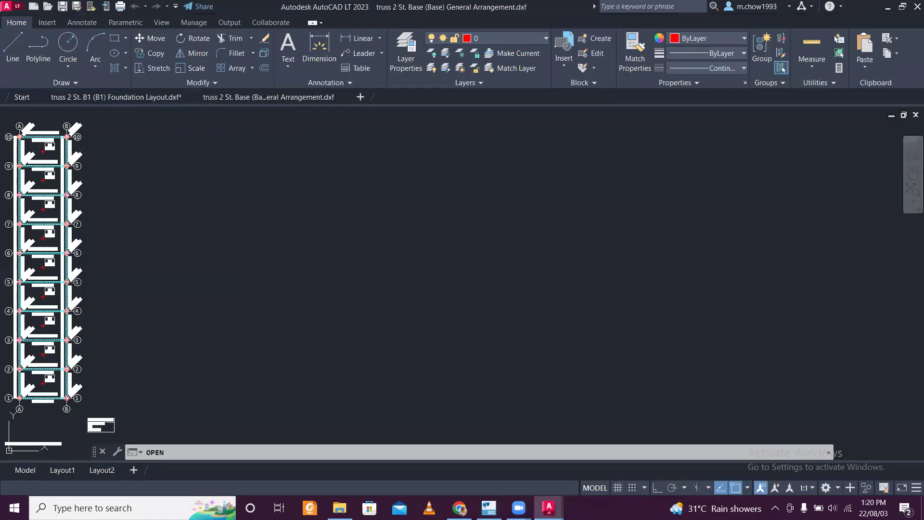
Center and zoom around the General Arrangement DXF to check labels, then minimize AutoCAD
mouse_move(99, 148)
middle_mouse_down()
mouse_move(101, 157)
mouse_move(293, 180)
mouse_move(324, 265)
mouse_move(335, 254)
middle_mouse_up()
scroll(250, 187, "up", 6)
scroll(313, 243, "up", 3)
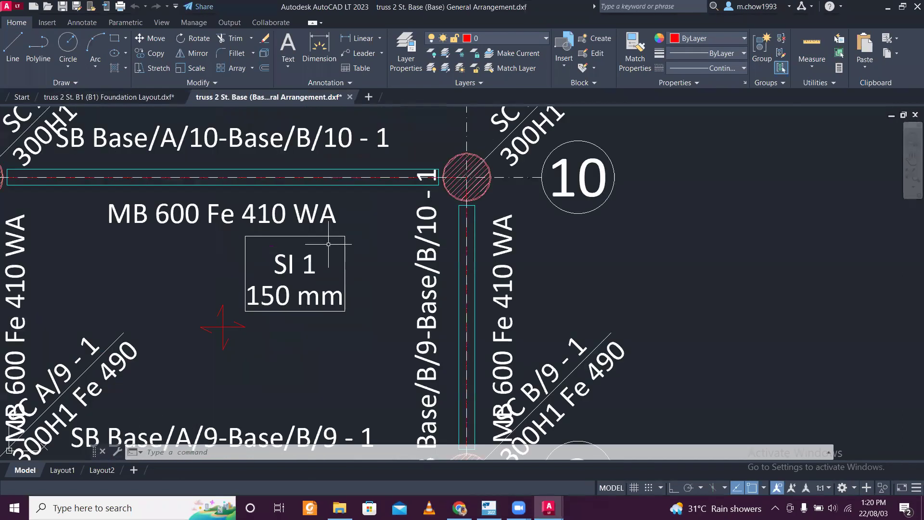
scroll(289, 226, "down", 3)
scroll(247, 202, "up", 2)
scroll(247, 202, "down", 6)
scroll(216, 289, "up", 4)
scroll(223, 295, "down", 2)
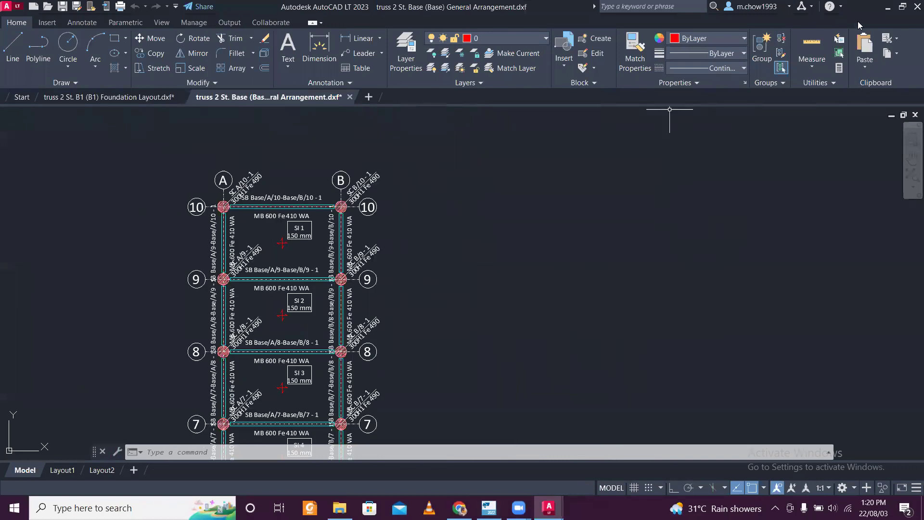
left_click(889, 7)
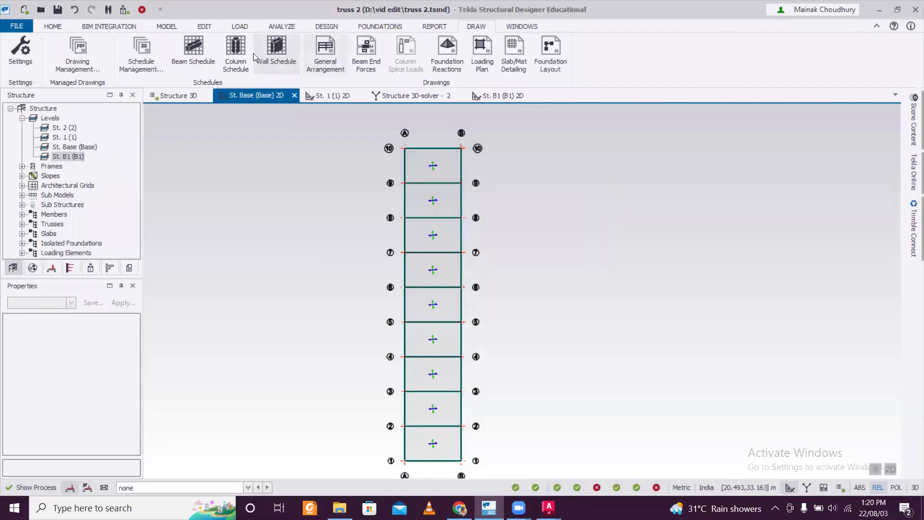
Dismiss the no-beams warning and pick Concrete Beam Schedule in Schedule Management
left_click(204, 50)
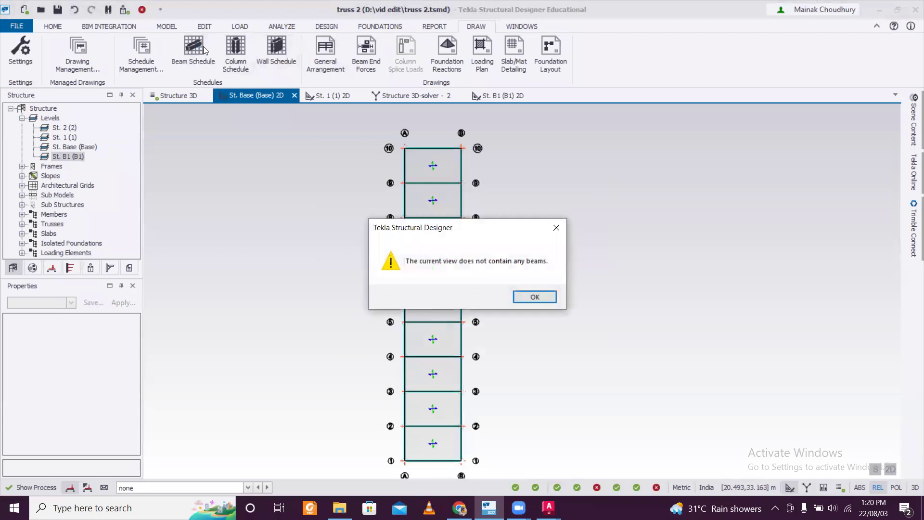
left_click(536, 297)
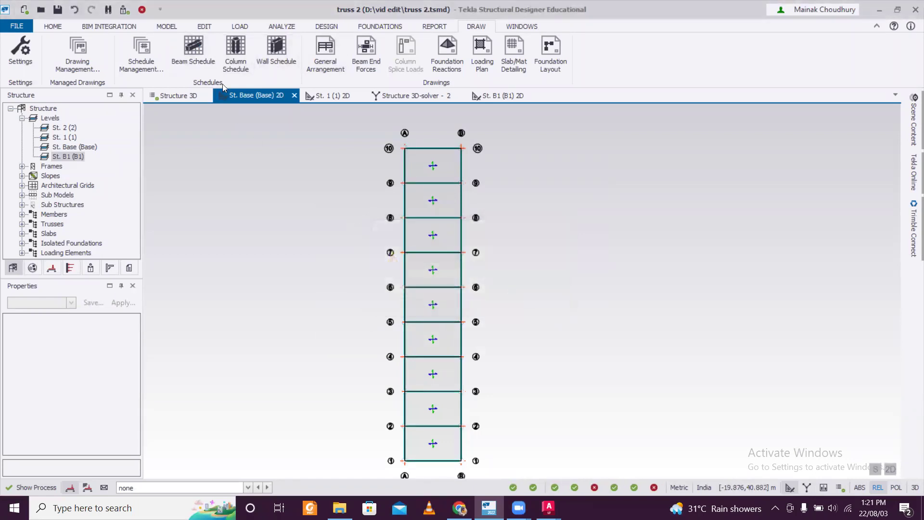
left_click(148, 60)
left_click(417, 149)
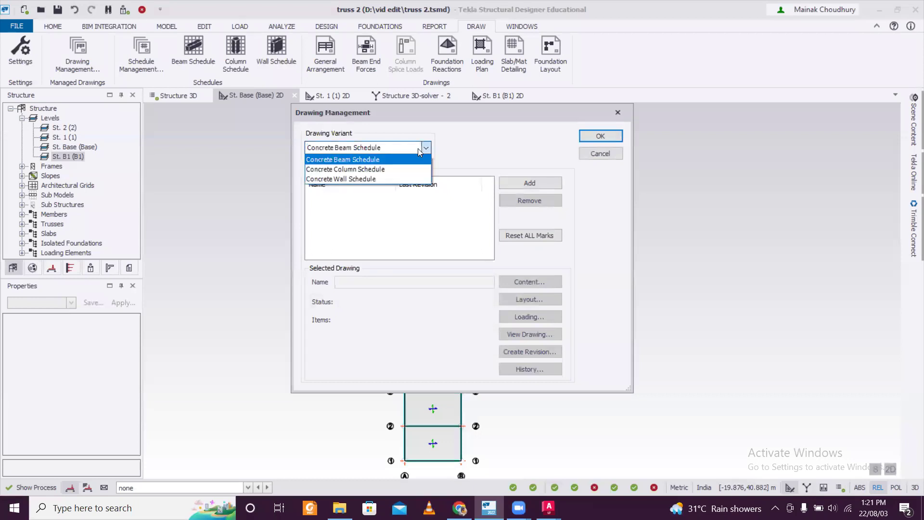
left_click(418, 148)
left_click(418, 148)
left_click(402, 159)
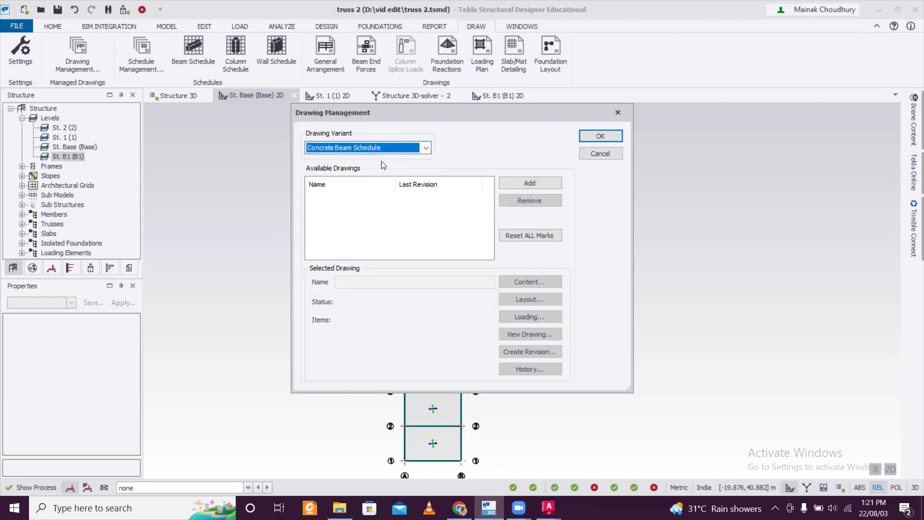
Add a new Concrete Beam Schedule listing all members grouped by group, then close Schedule Management
left_click(515, 185)
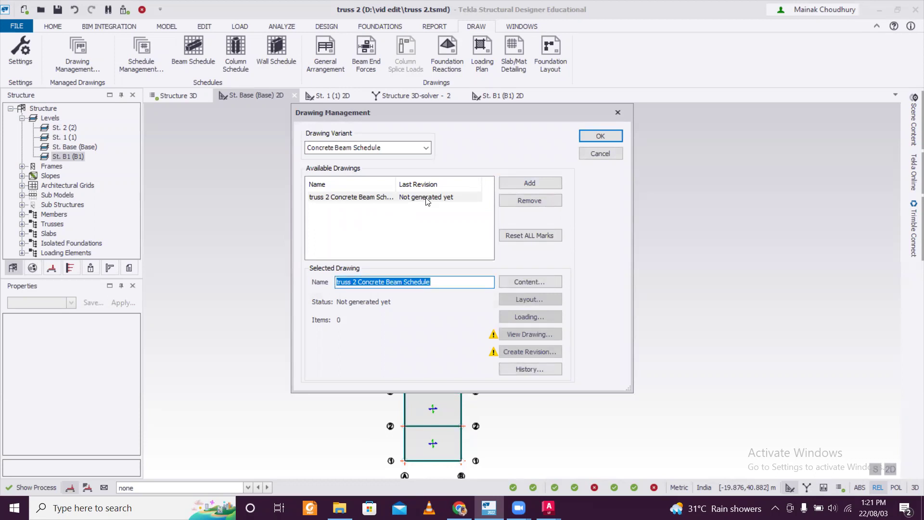
left_click(521, 280)
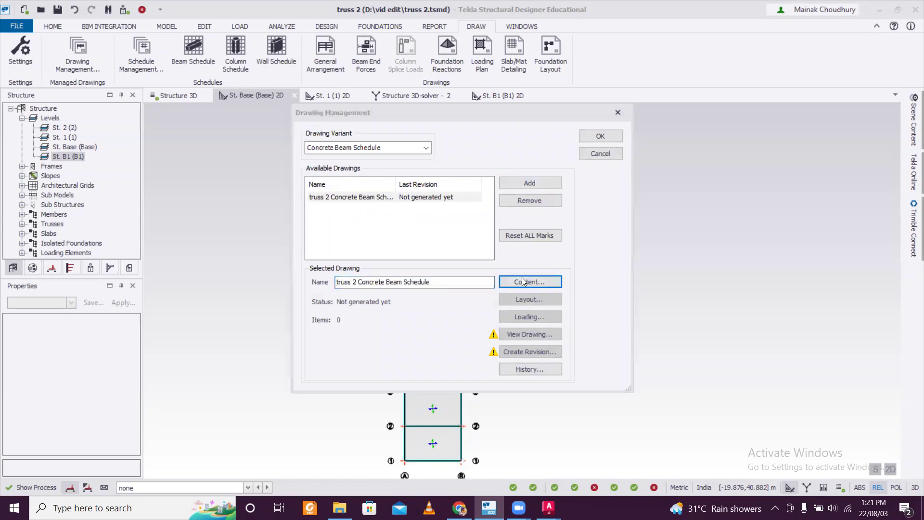
left_click(344, 170)
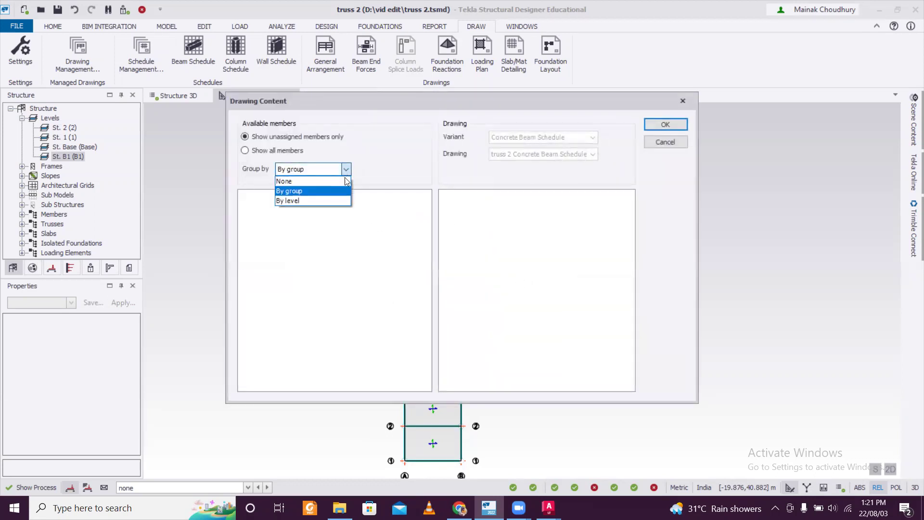
left_click(335, 187)
left_click(340, 173)
left_click(290, 151)
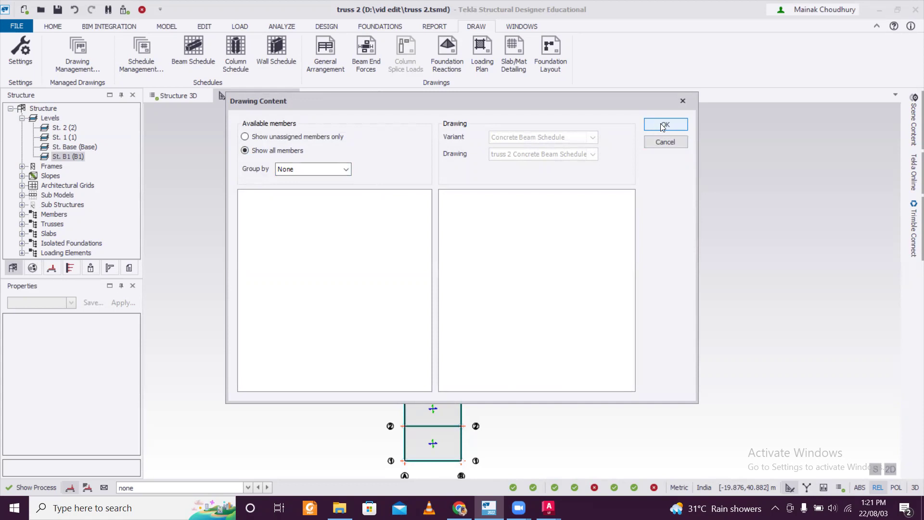
left_click(345, 168)
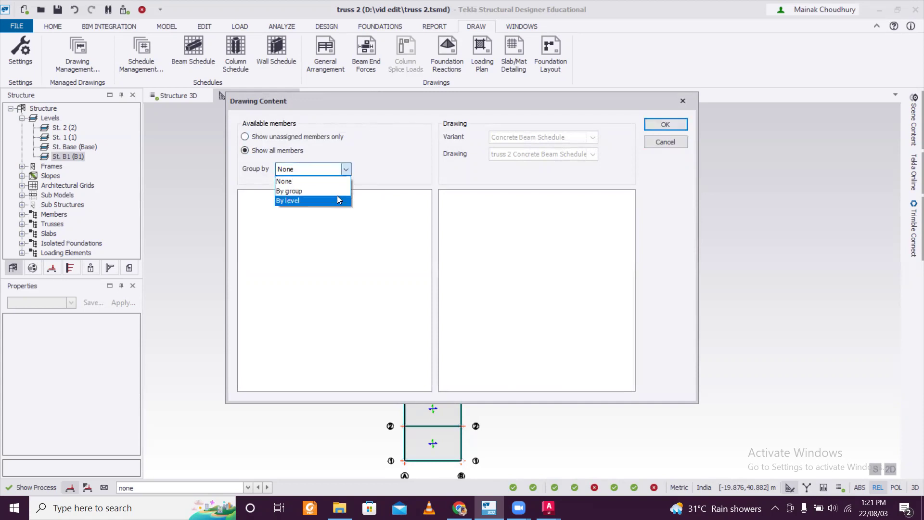
left_click(337, 191)
left_click(680, 126)
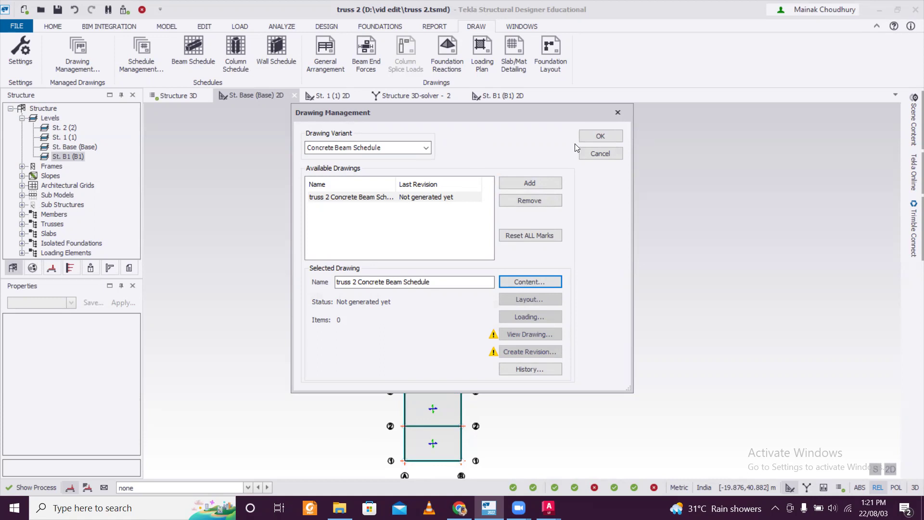
left_click(619, 117)
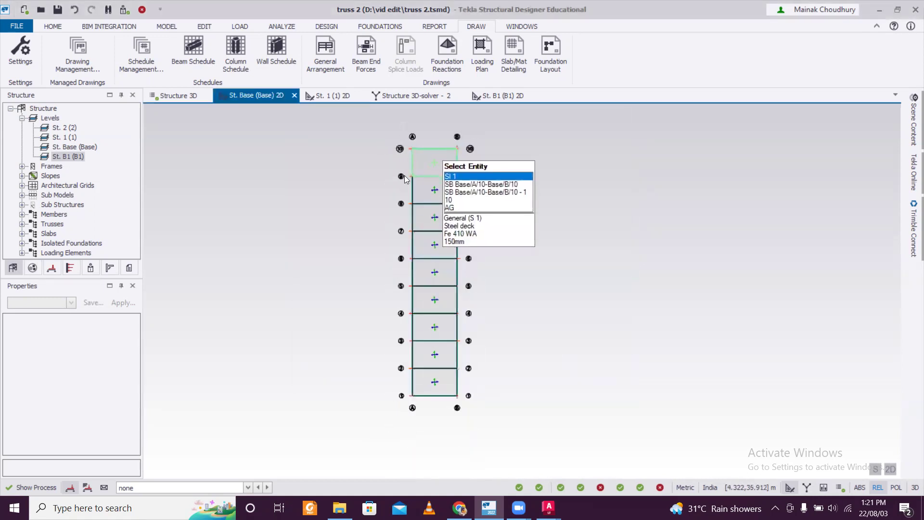
Show the shed in Structure 3D, orbit it back-left and end-on, then bring up REPORT
scroll(403, 130, "up", 5)
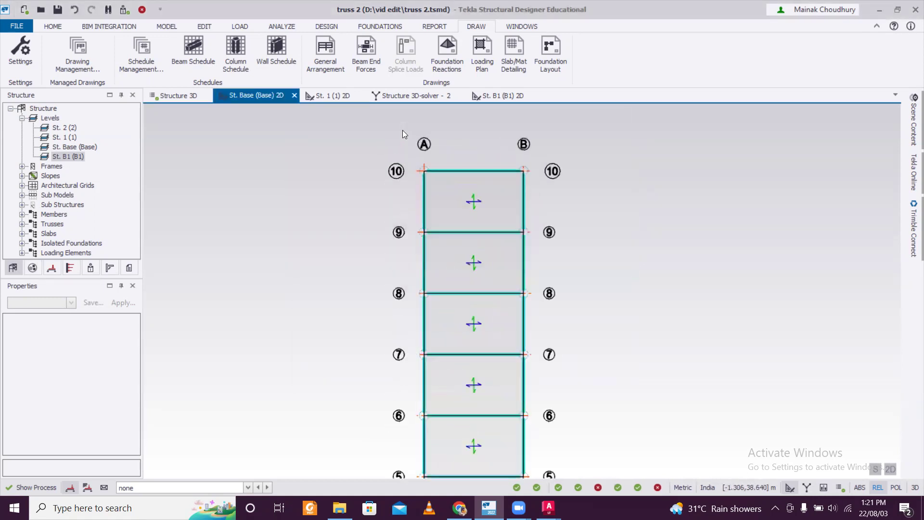
left_click(192, 94)
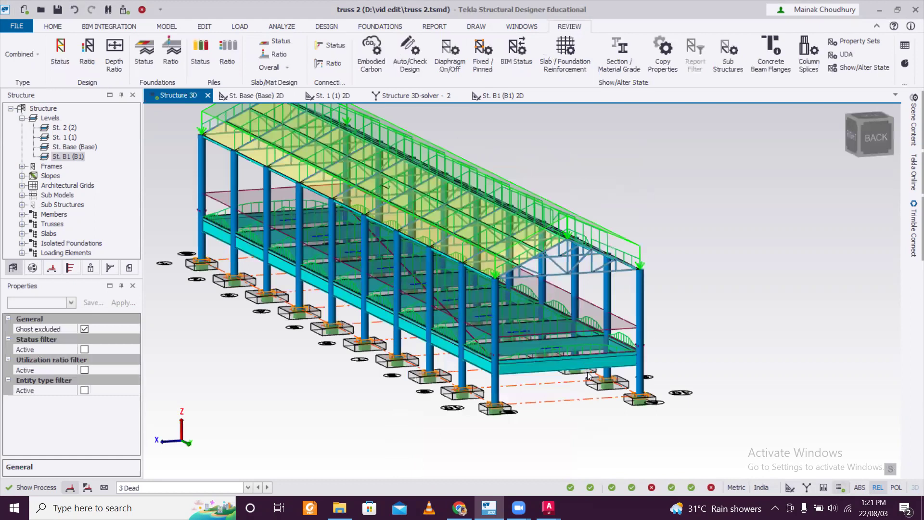
scroll(566, 359, "up", 2)
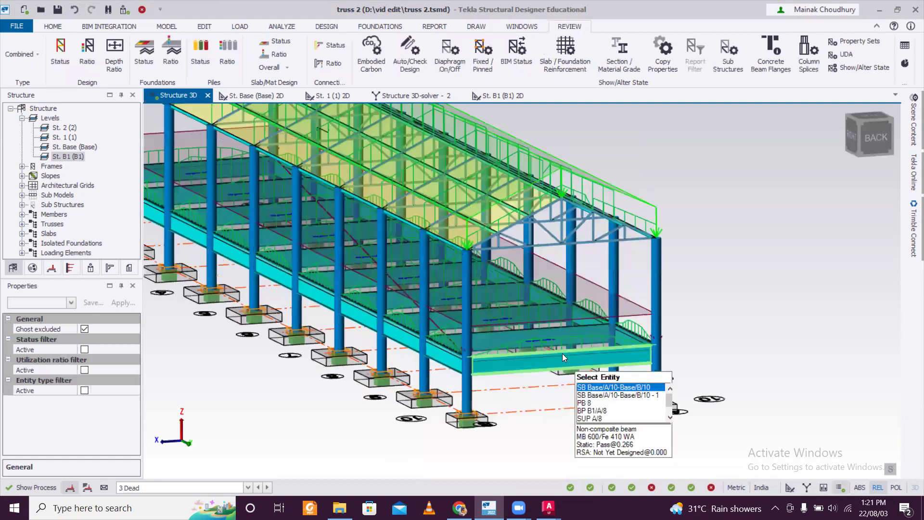
middle_click_drag(506, 294, 465, 281)
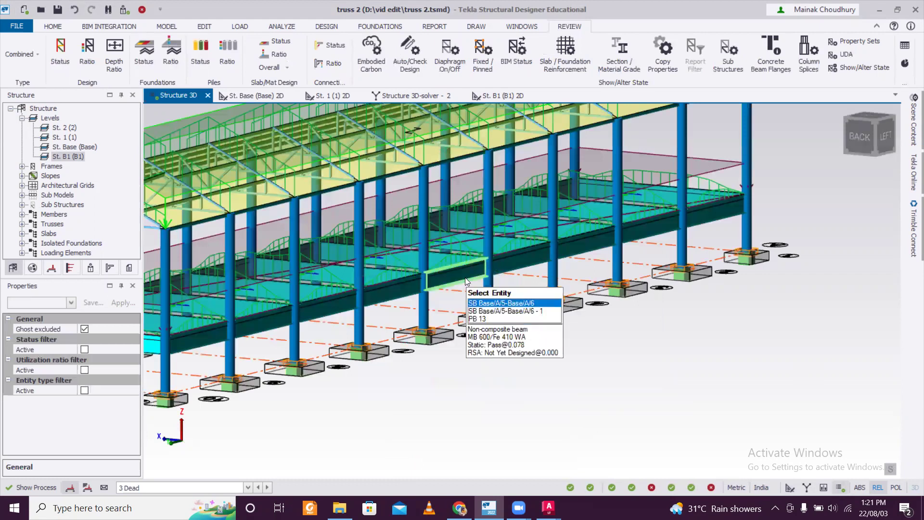
scroll(530, 361, "down", 3)
middle_click_drag(527, 357, 555, 373)
scroll(425, 356, "up", 4)
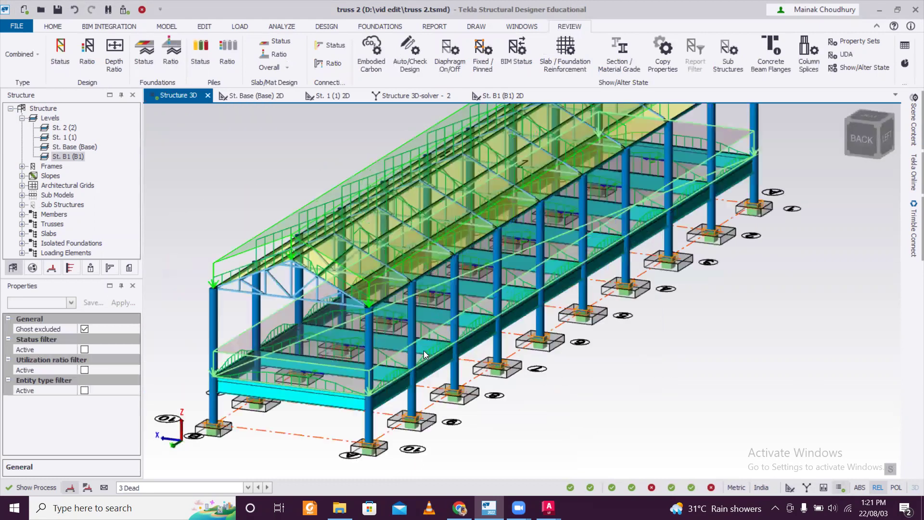
scroll(423, 346, "up", 1)
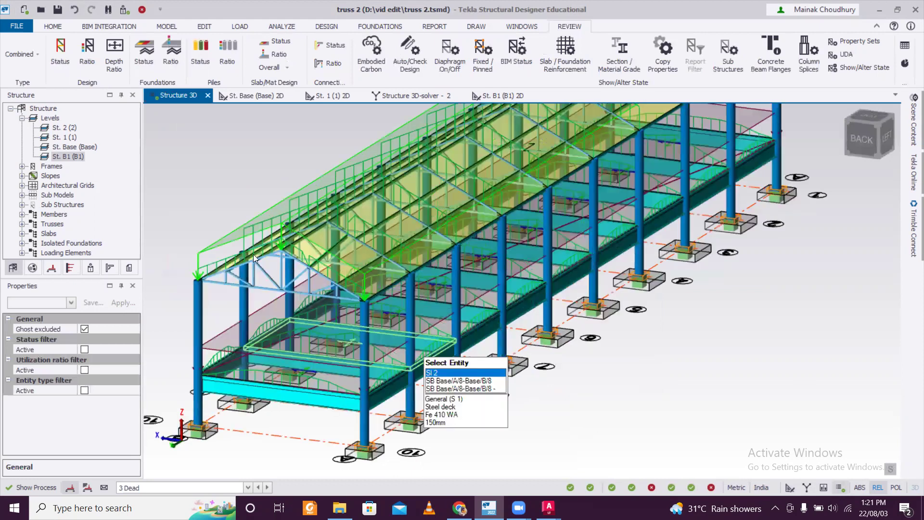
middle_click_drag(229, 223, 437, 225)
middle_click_drag(275, 228, 600, 99)
scroll(687, 290, "down", 3)
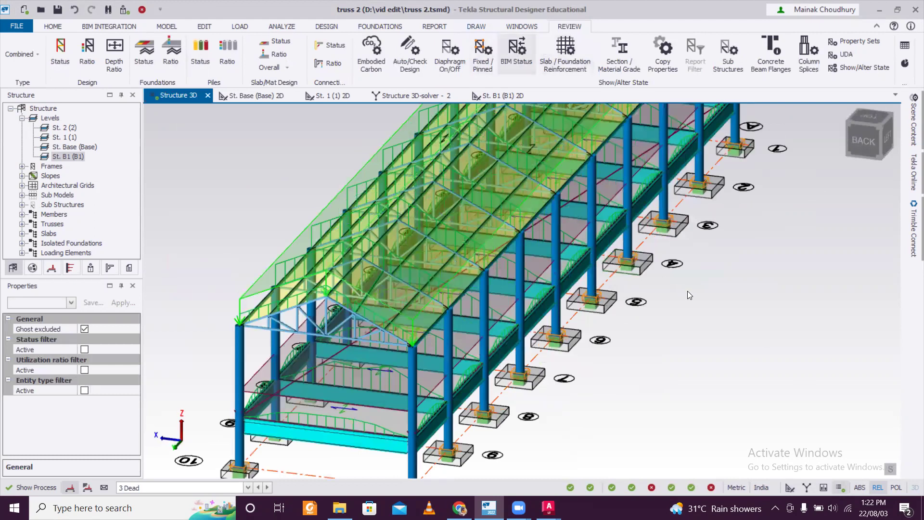
scroll(686, 219, "down", 2)
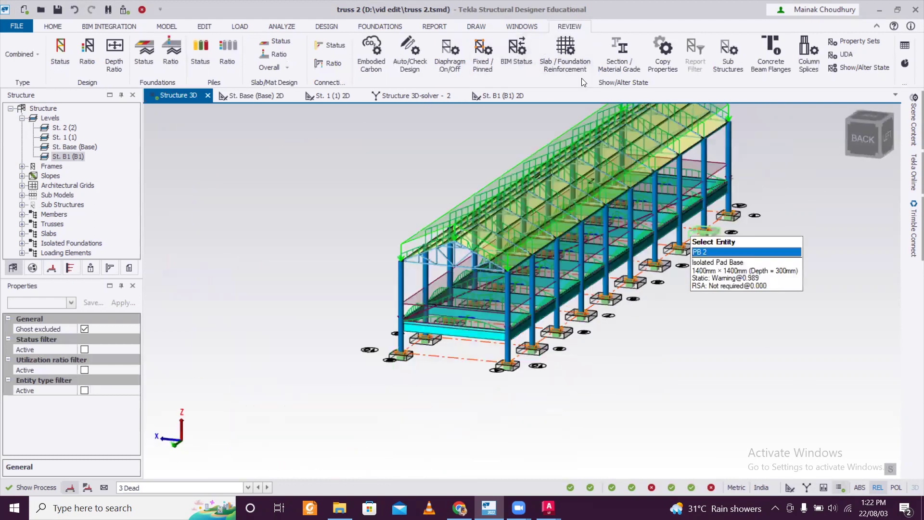
left_click(436, 26)
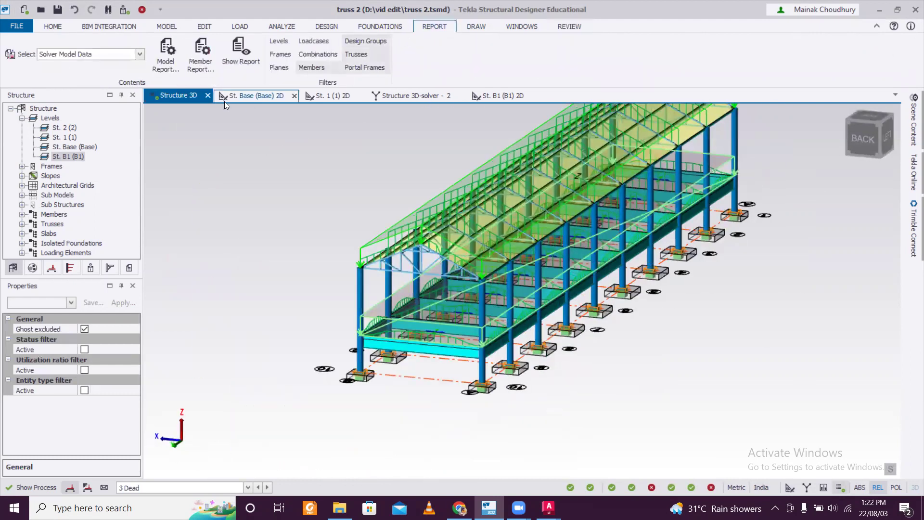
Generate the Material Listing report and scroll down through its pages
left_click(139, 54)
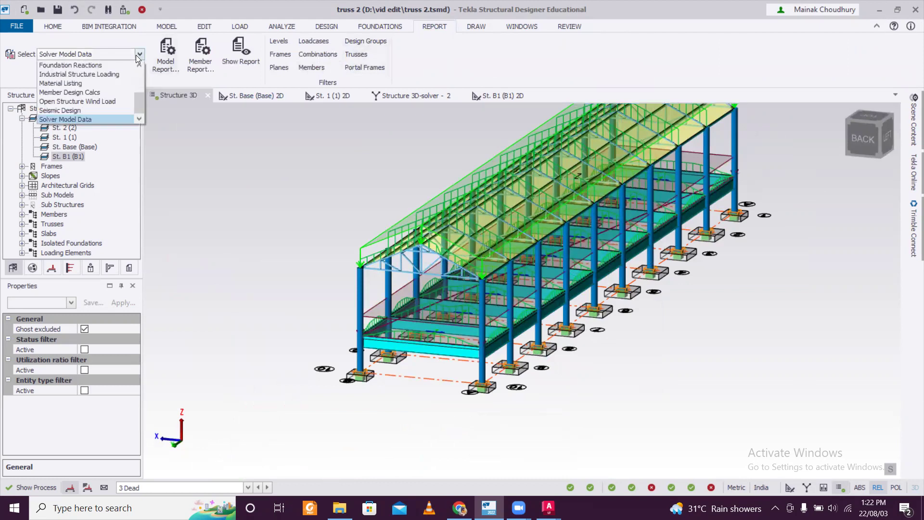
left_click(120, 82)
left_click(238, 54)
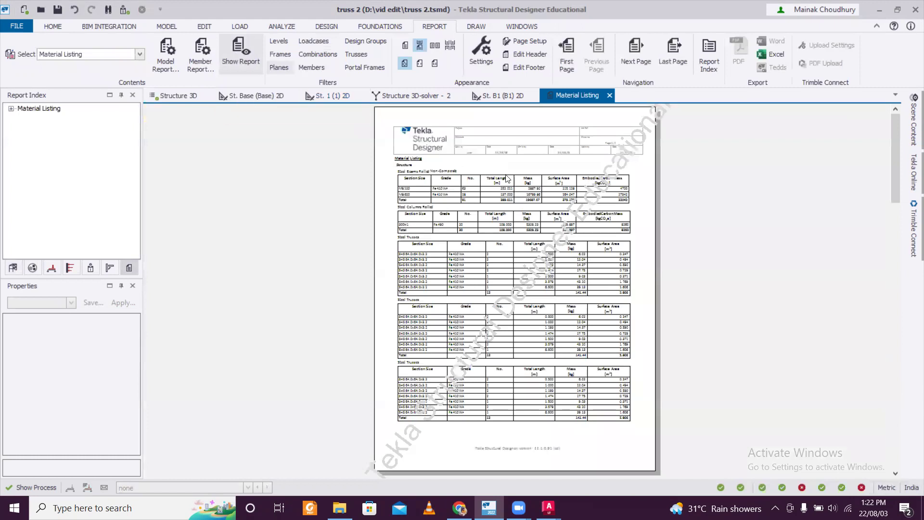
scroll(531, 187, "up", 1, "ctrl")
scroll(531, 187, "up", 1, "ctrl")
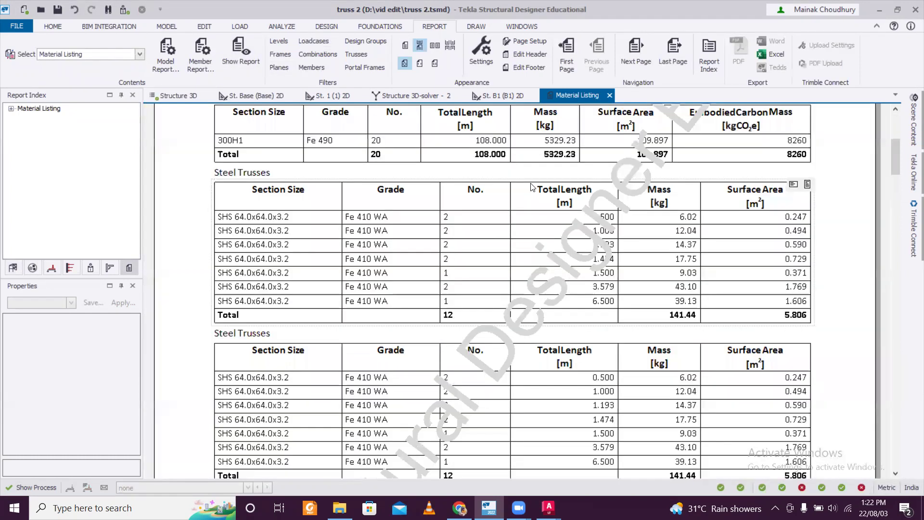
scroll(530, 186, "down", 6)
scroll(531, 186, "down", 10)
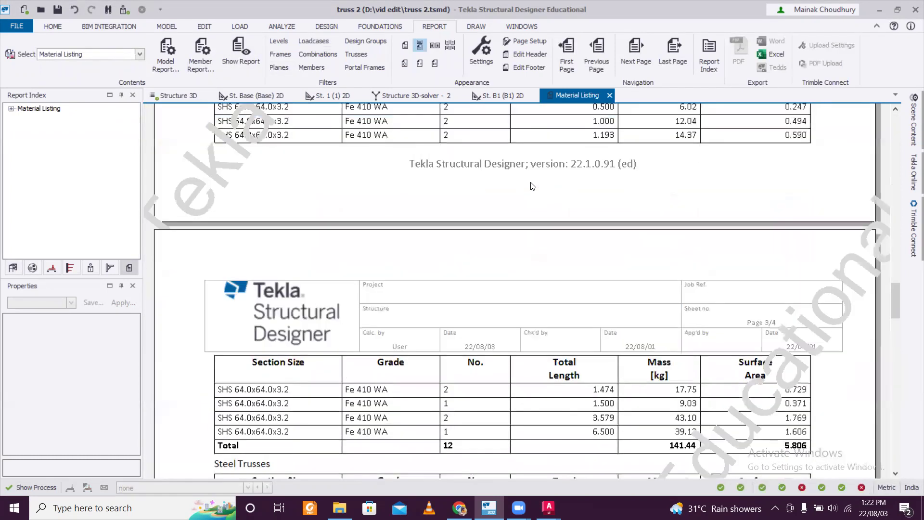
scroll(367, 289, "down", 8)
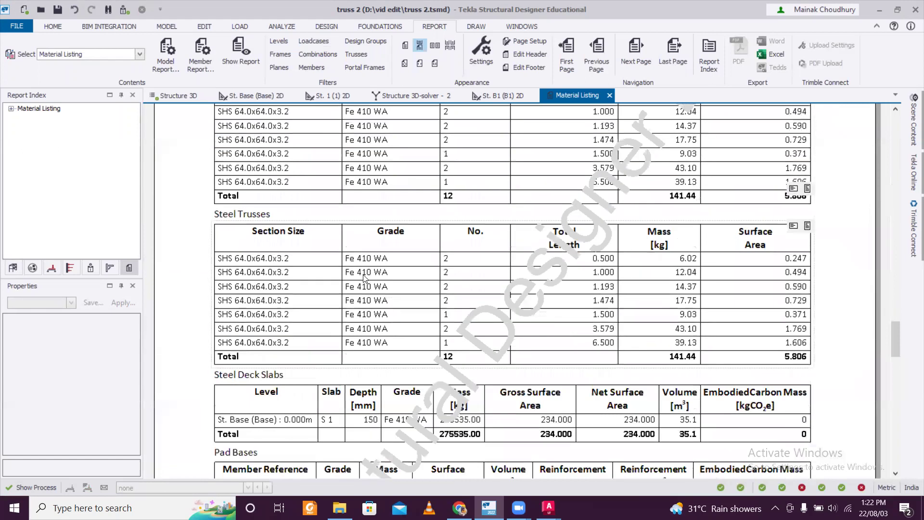
scroll(368, 266, "down", 8)
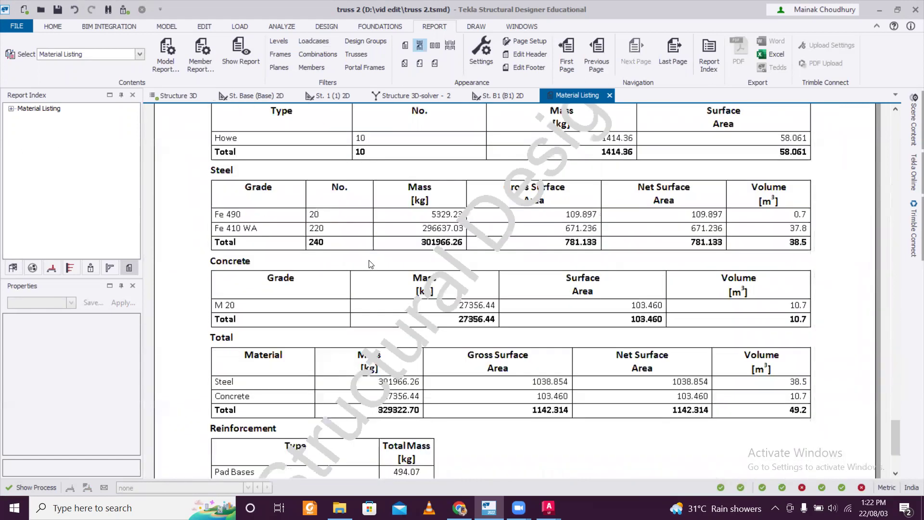
scroll(370, 265, "down", 5)
Review the report's trusses (141.44 kg), deck slabs and pad bases, then return to Structure 3D
scroll(410, 305, "up", 1)
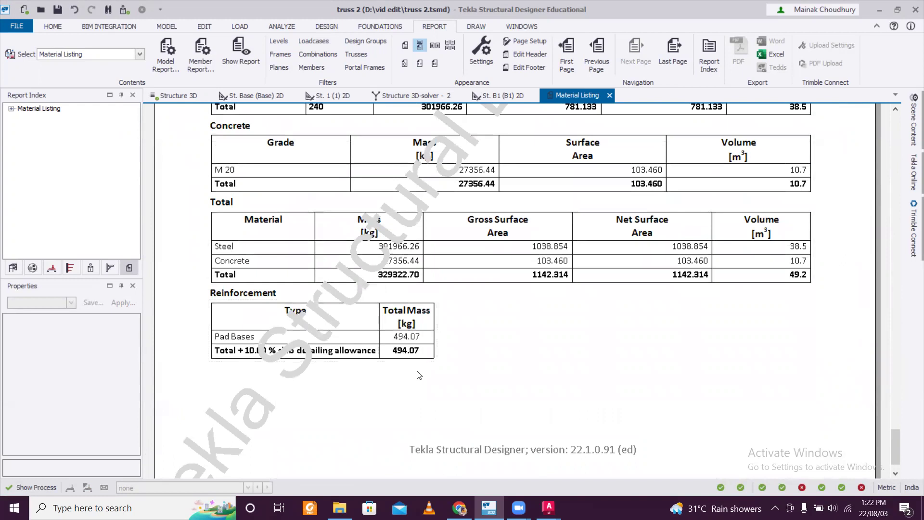
scroll(418, 373, "up", 1)
scroll(431, 356, "up", 8)
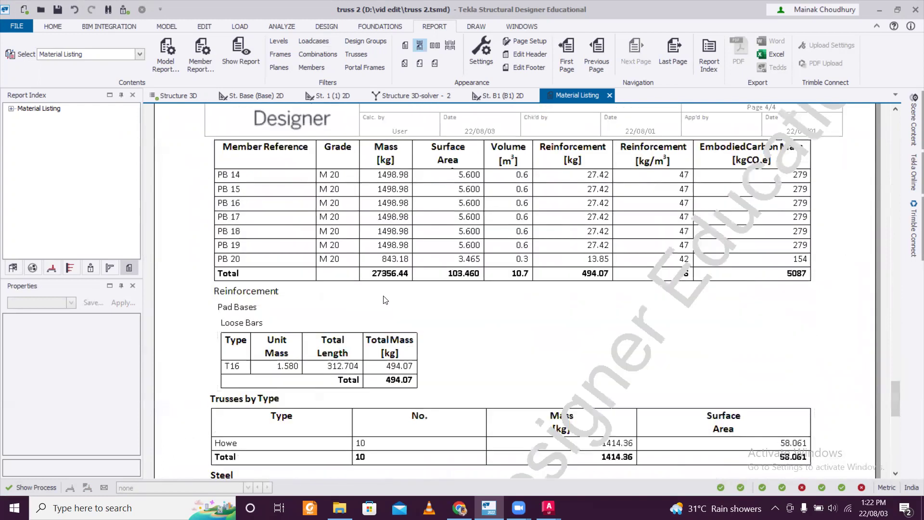
scroll(377, 299, "up", 5)
scroll(375, 298, "up", 3)
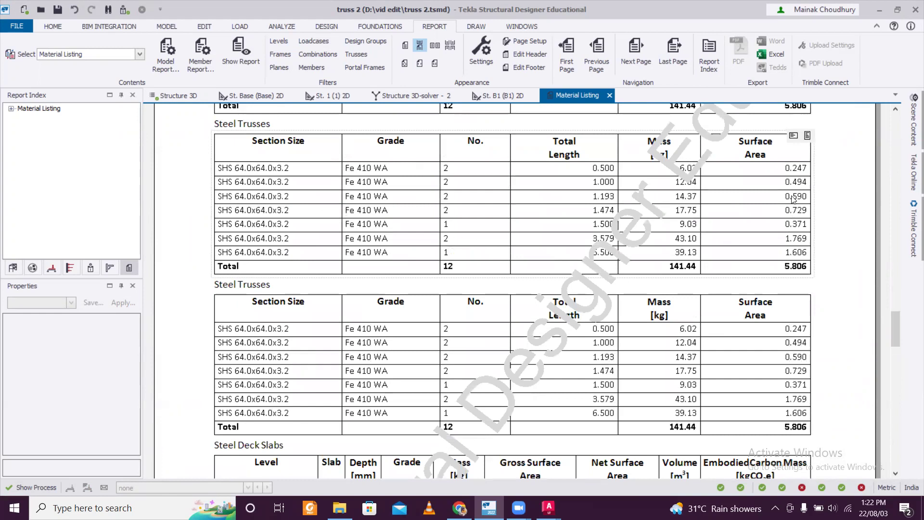
scroll(791, 262, "up", 3)
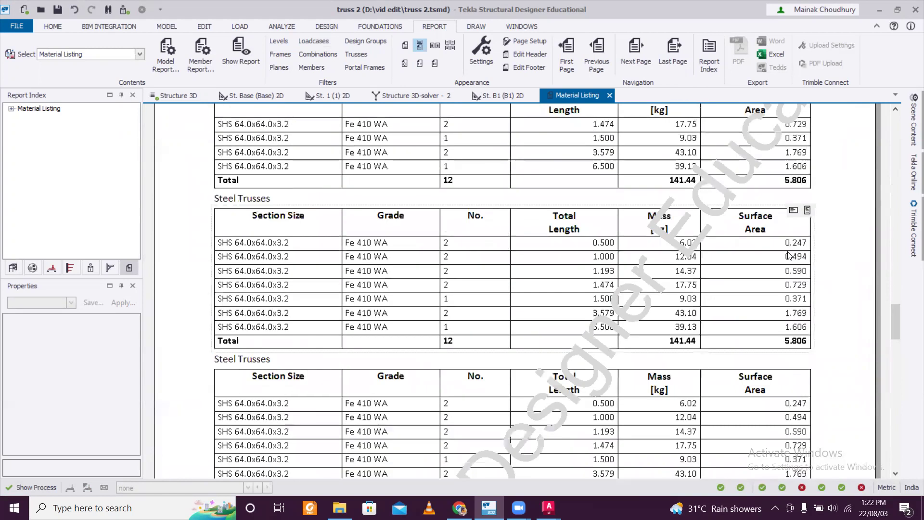
scroll(790, 256, "up", 5)
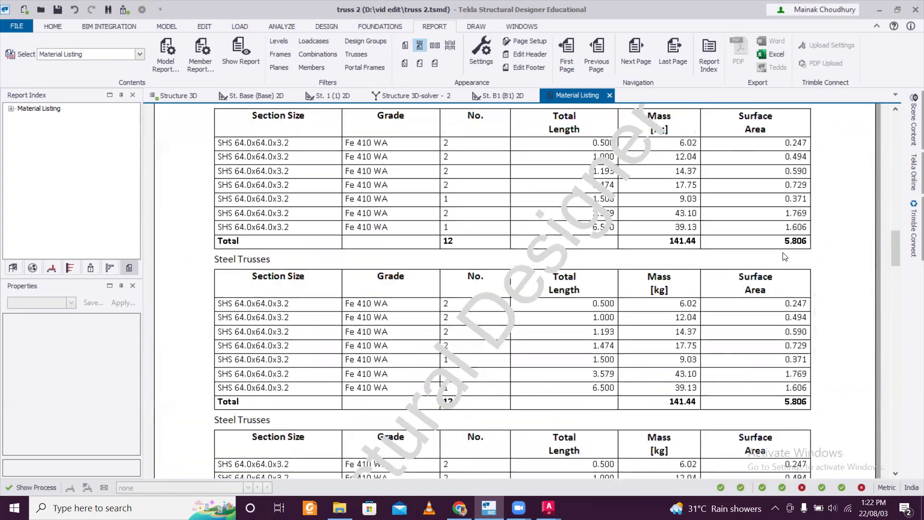
scroll(783, 253, "up", 10)
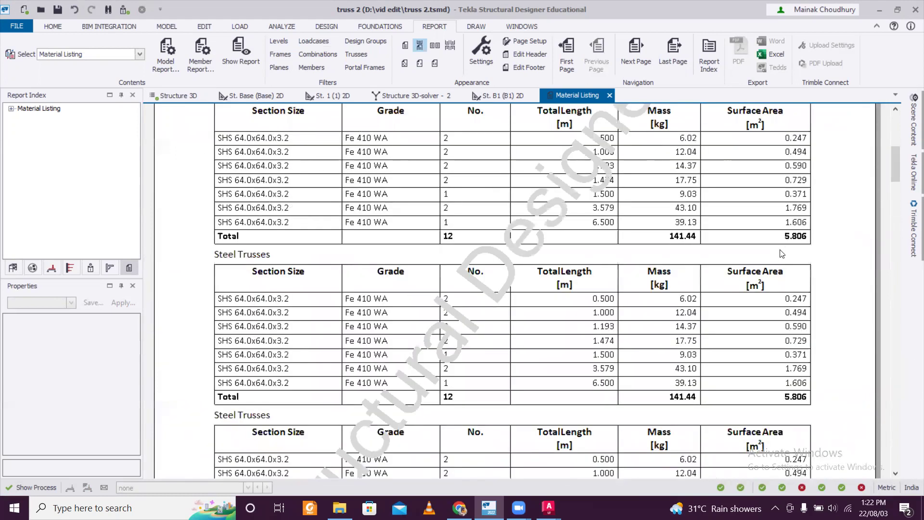
scroll(782, 254, "down", 4)
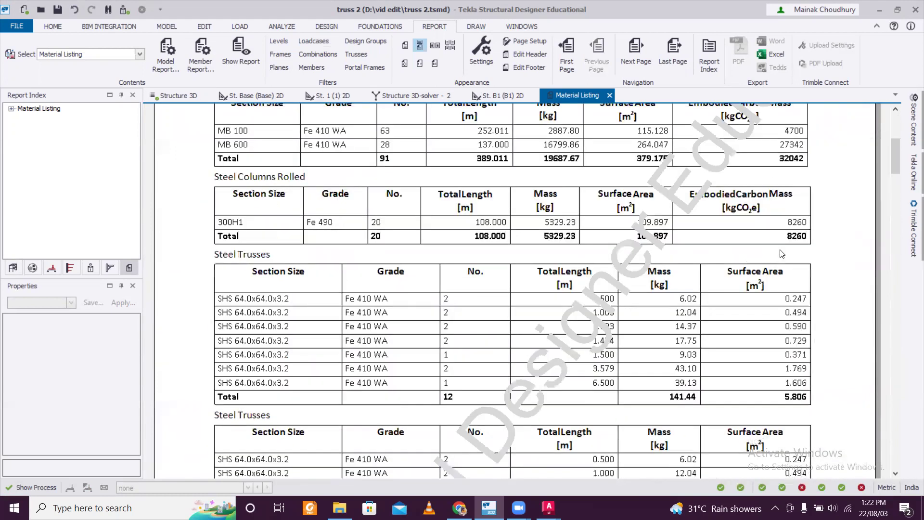
scroll(782, 253, "down", 4)
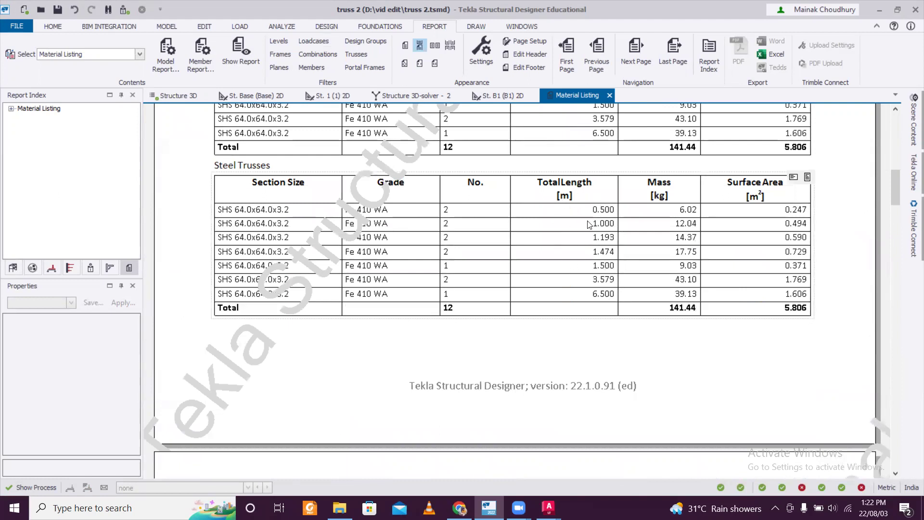
scroll(584, 216, "down", 8)
scroll(584, 218, "down", 10)
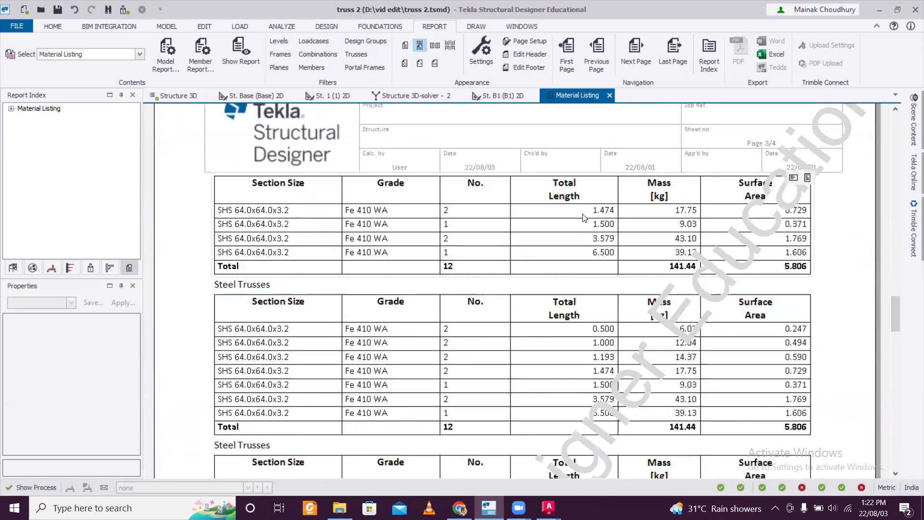
scroll(583, 219, "down", 8)
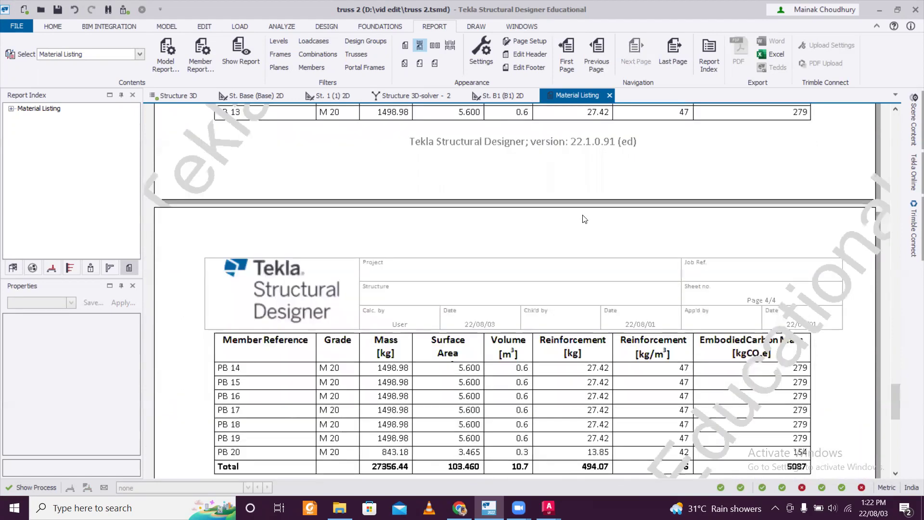
scroll(583, 217, "up", 10)
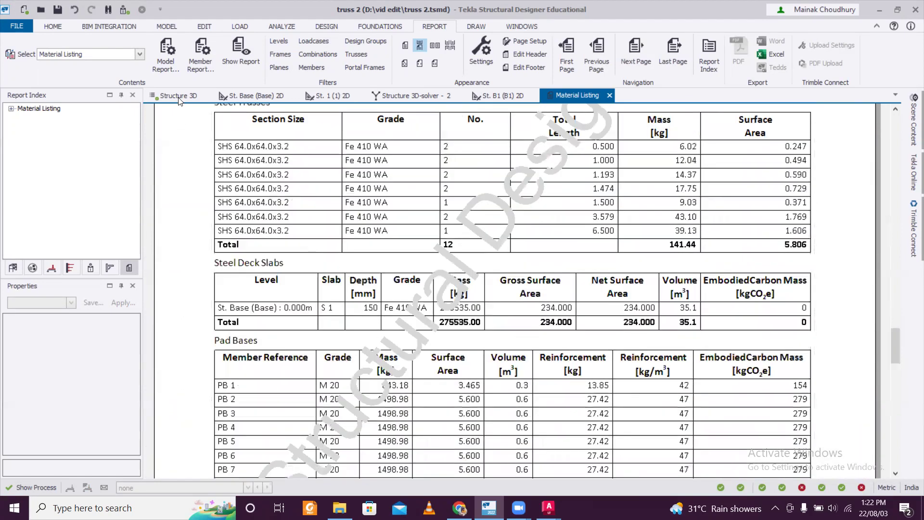
left_click(174, 95)
Zoom and orbit the shed's 3D model end-on and back to oblique to review it
scroll(701, 349, "down", 2)
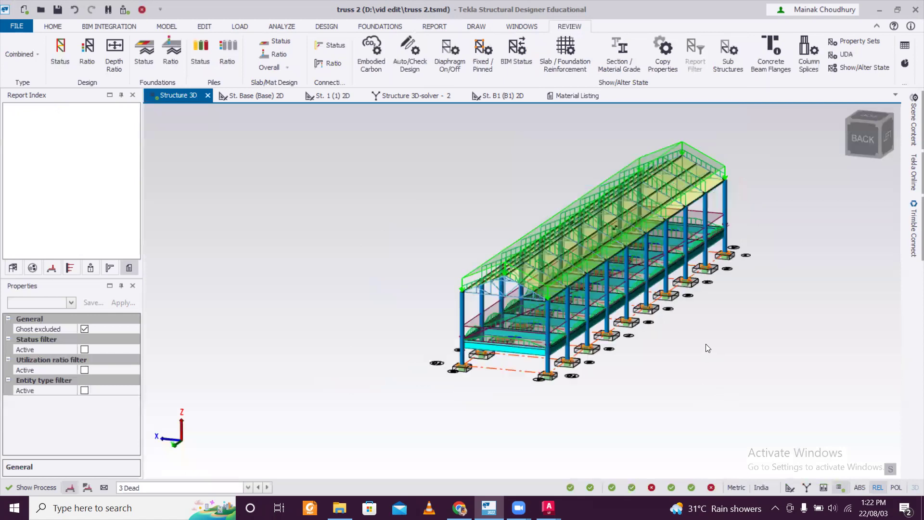
scroll(721, 334, "up", 2)
mouse_move(621, 358)
right_mouse_down()
mouse_move(778, 365)
mouse_move(789, 348)
mouse_move(627, 356)
right_mouse_up()
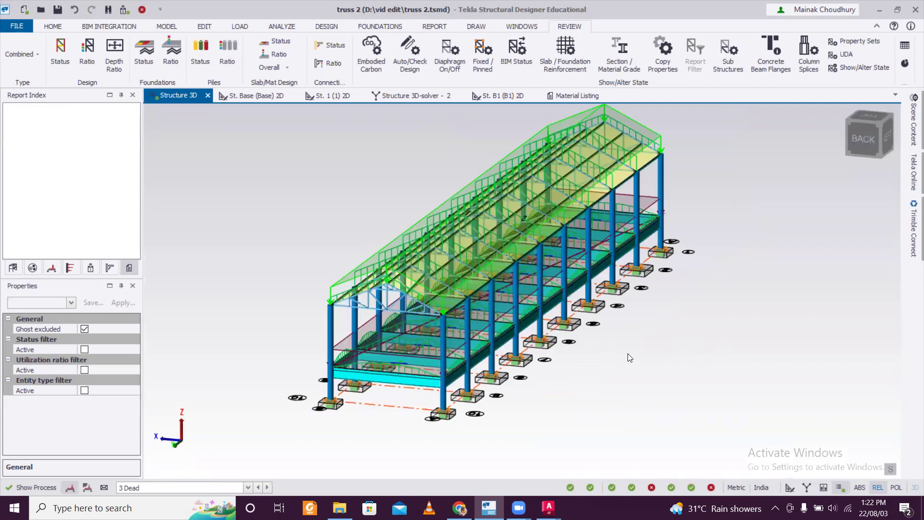
scroll(630, 359, "up", 1)
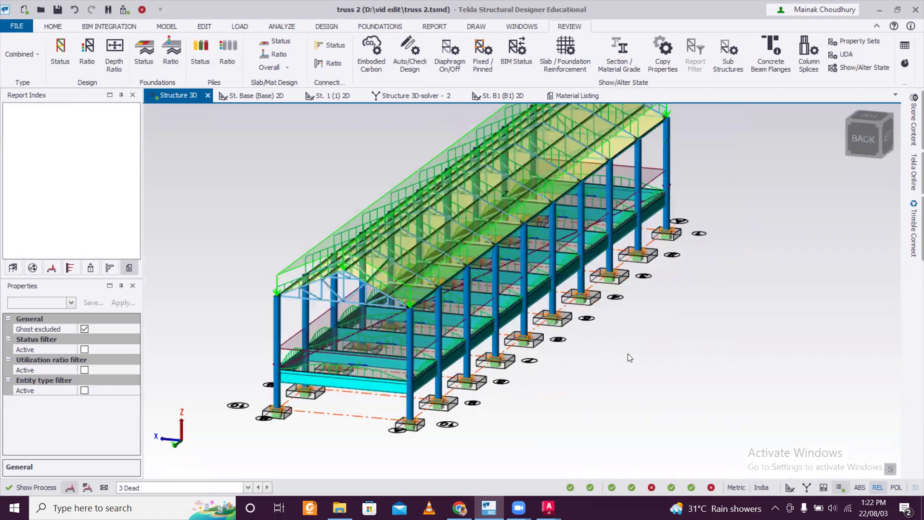
middle_click_drag(630, 357, 683, 419)
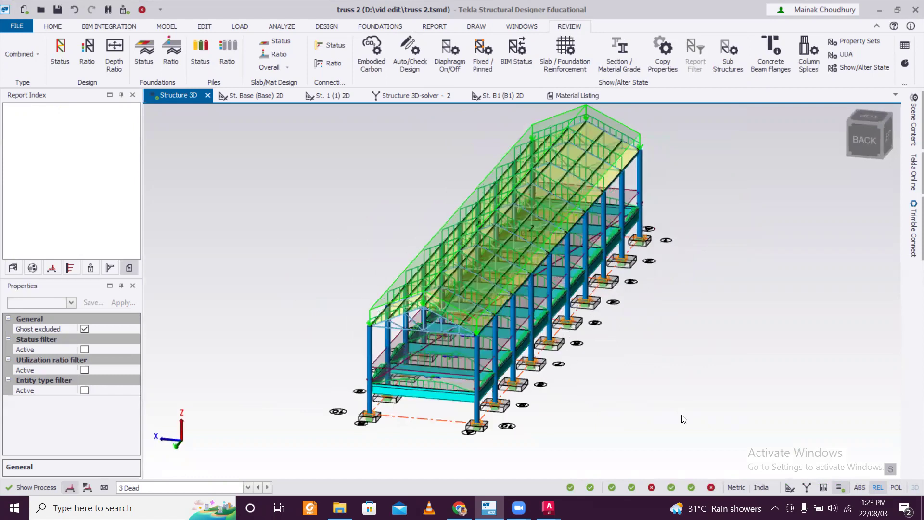
left_click(707, 431)
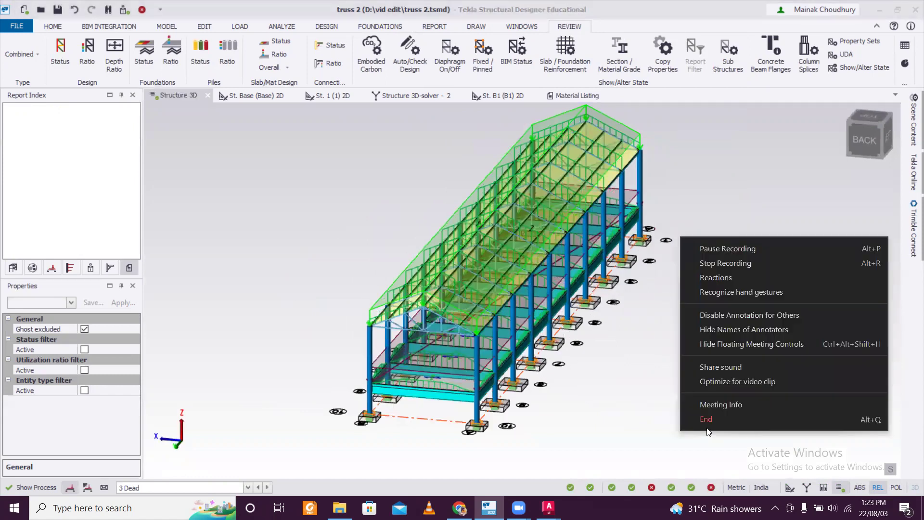